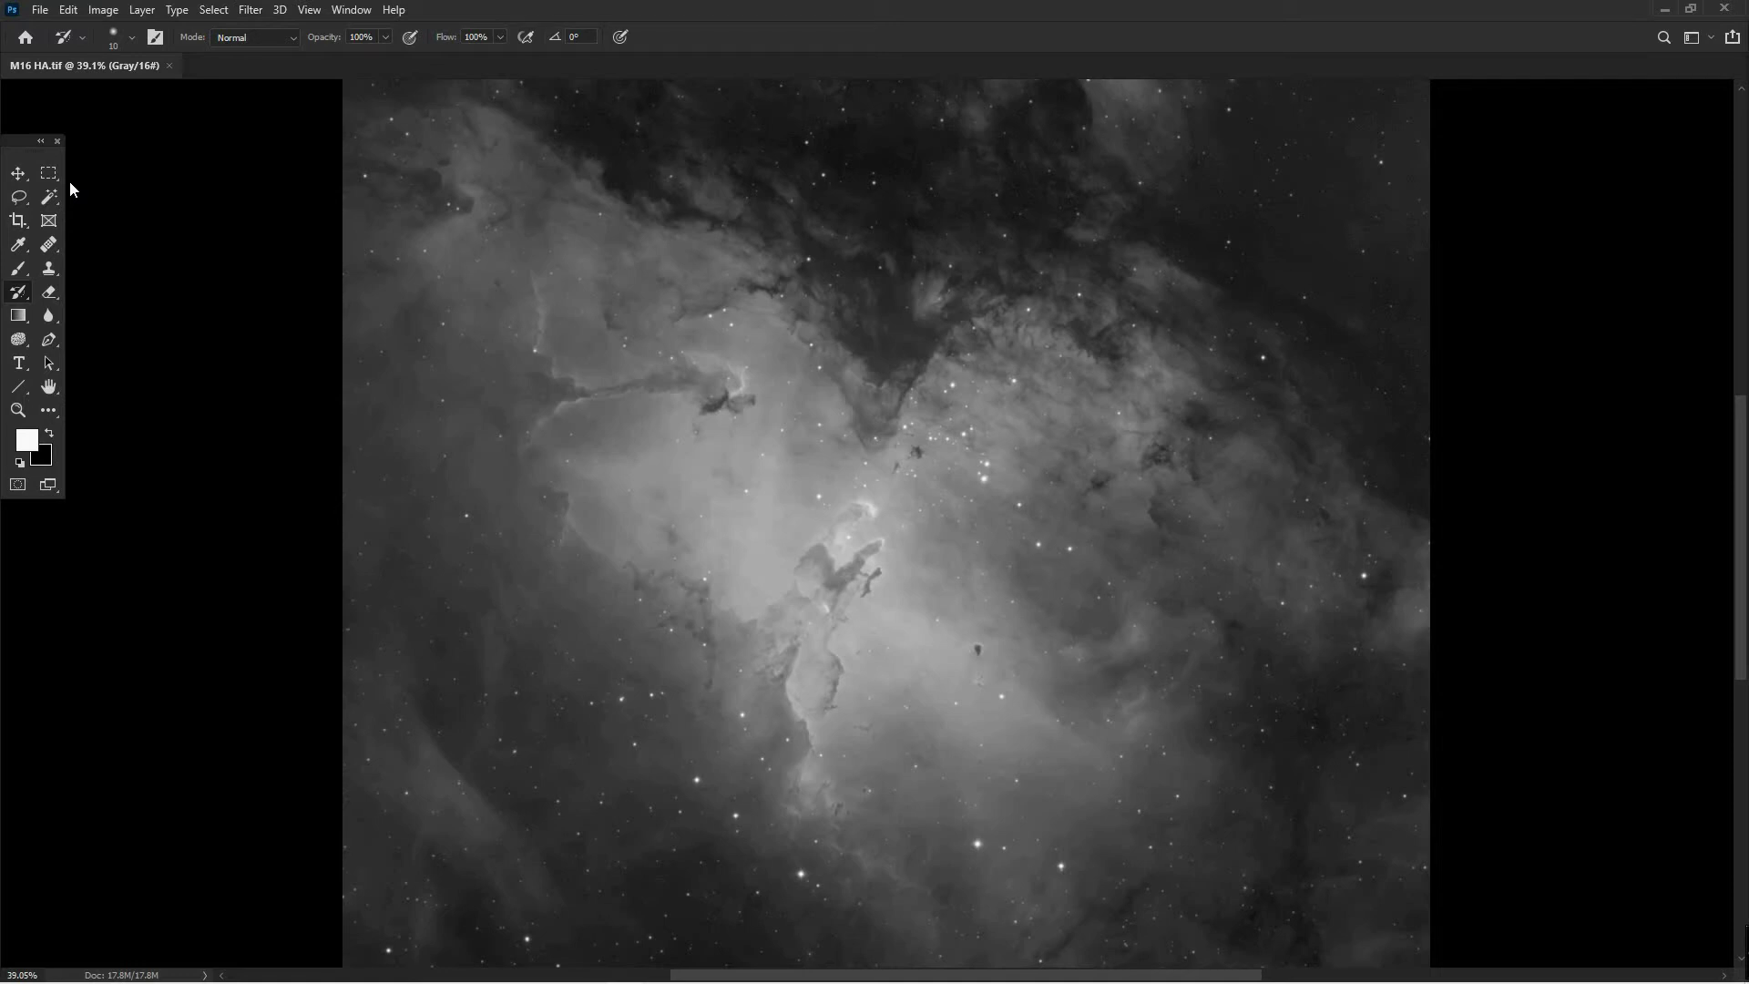
{"action": "scroll", "coordinate": [916, 583], "scroll_direction": "up", "scroll_amount": 1}
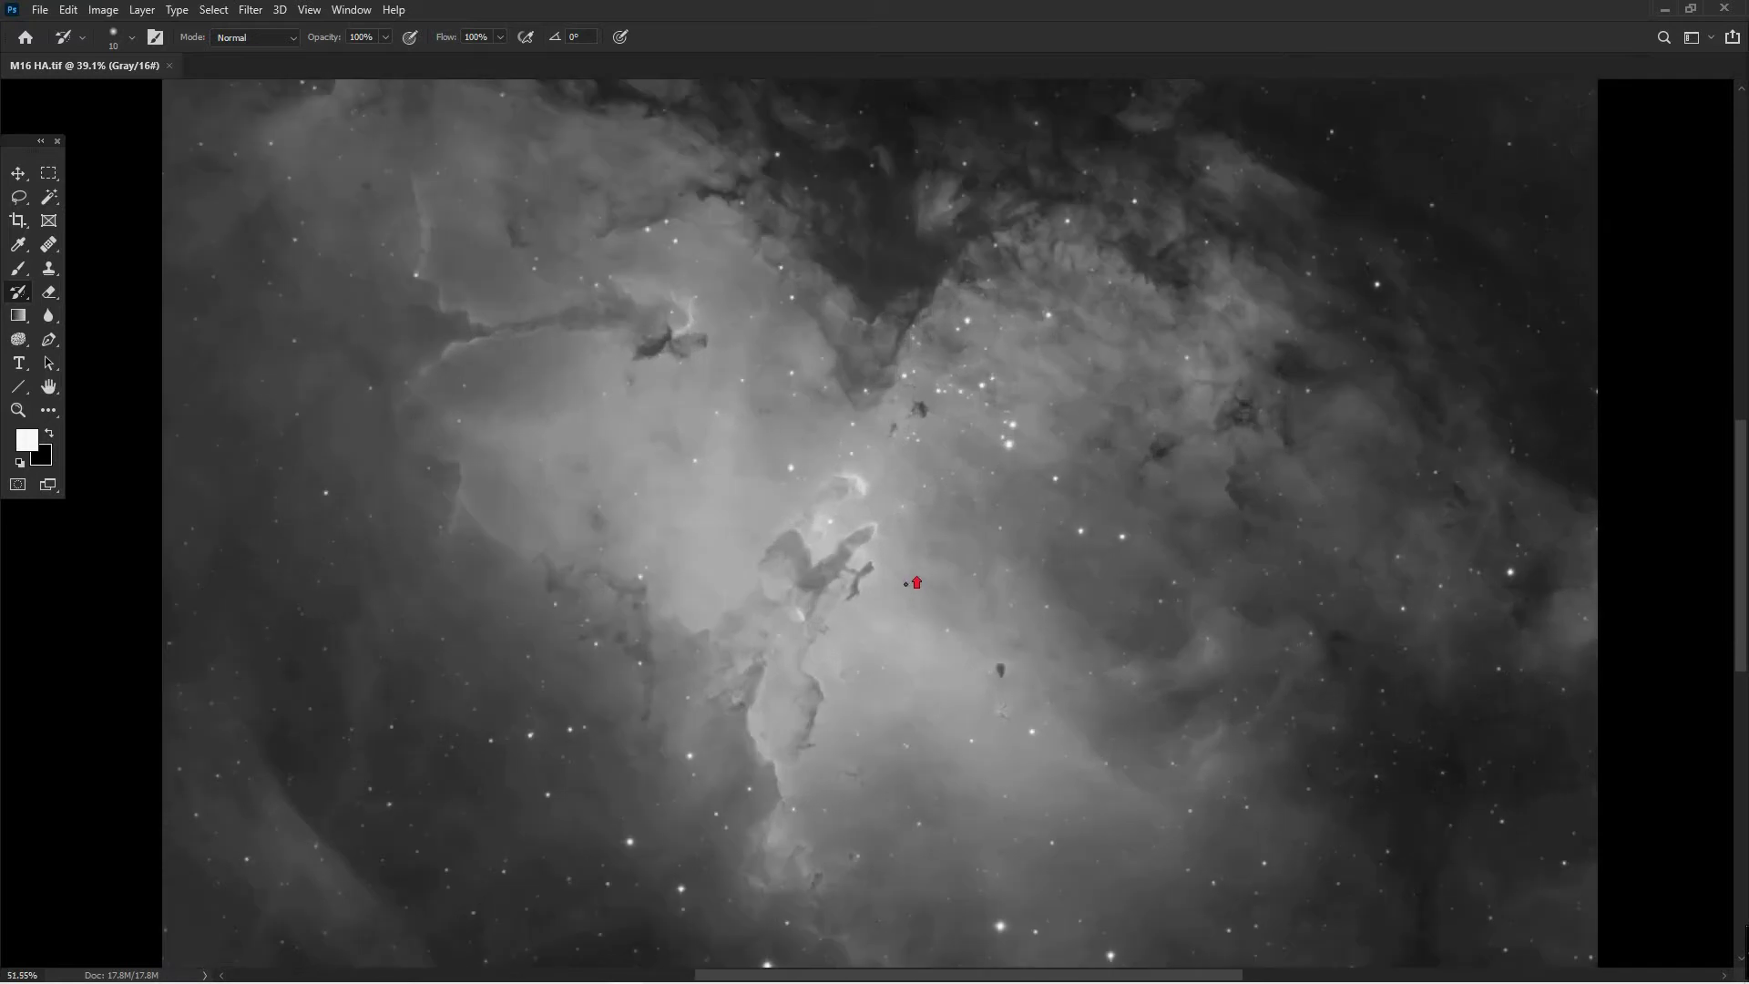
{"action": "scroll", "coordinate": [917, 583], "scroll_direction": "up", "scroll_amount": 3}
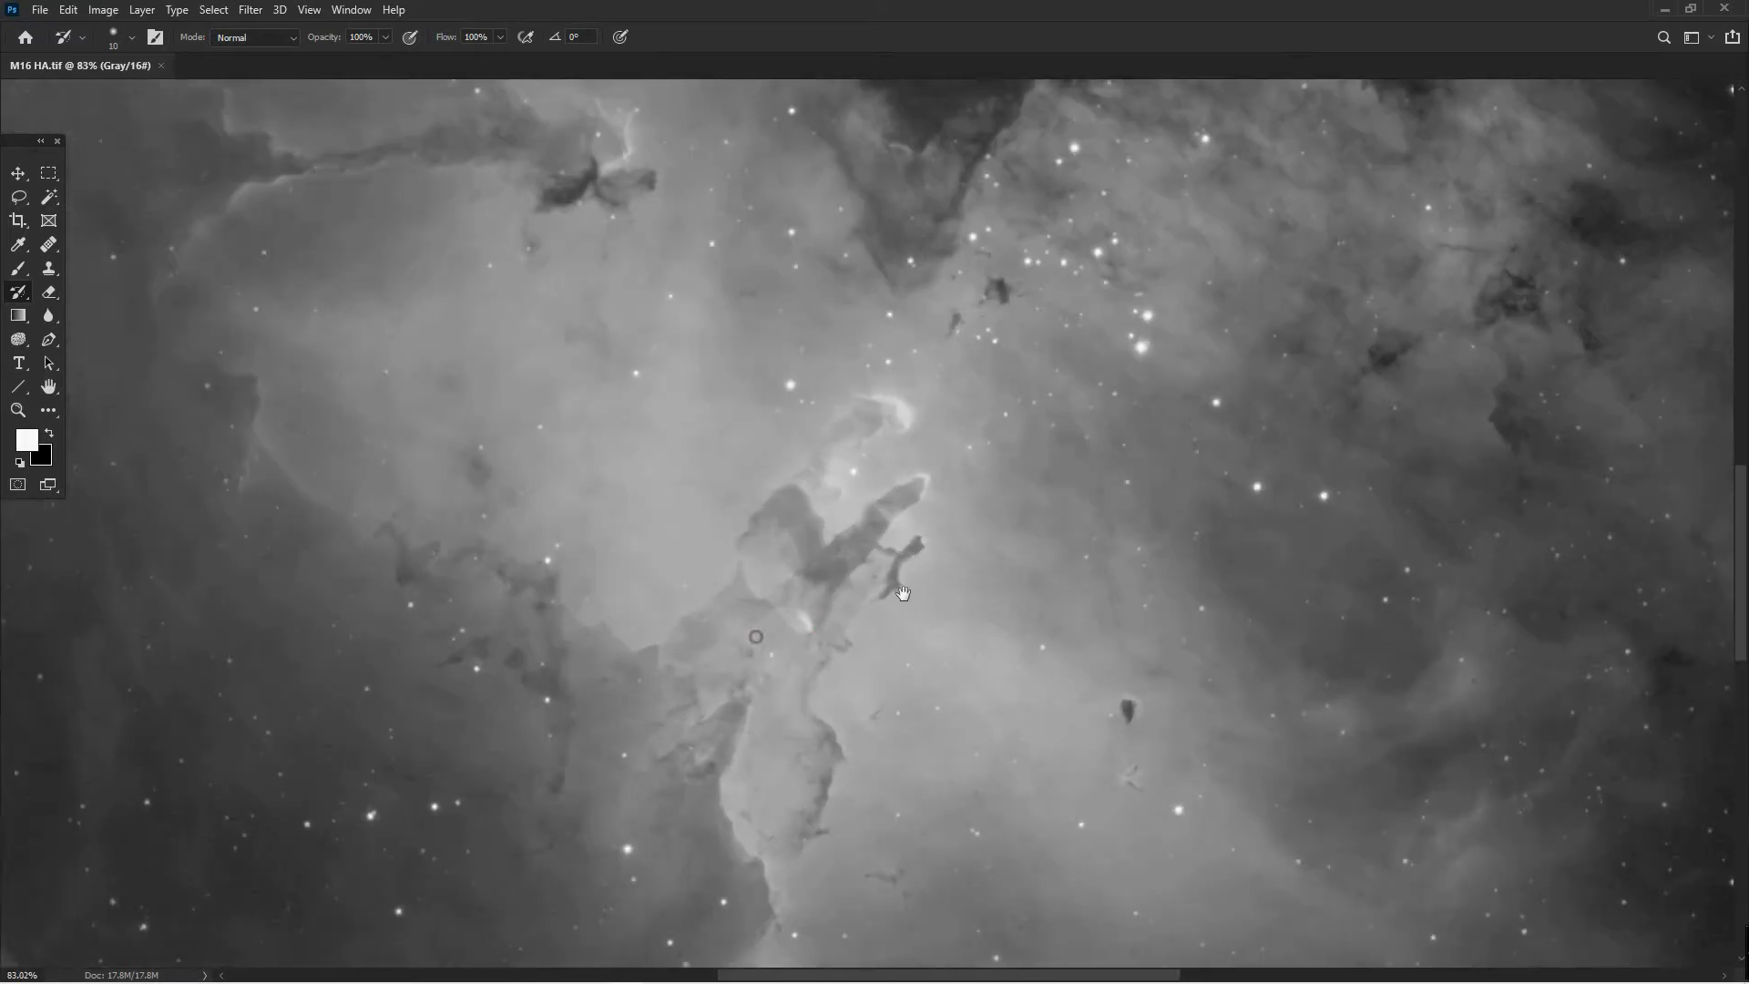
{"action": "left_click_drag", "start_coordinate": [903, 593], "coordinate": [943, 566]}
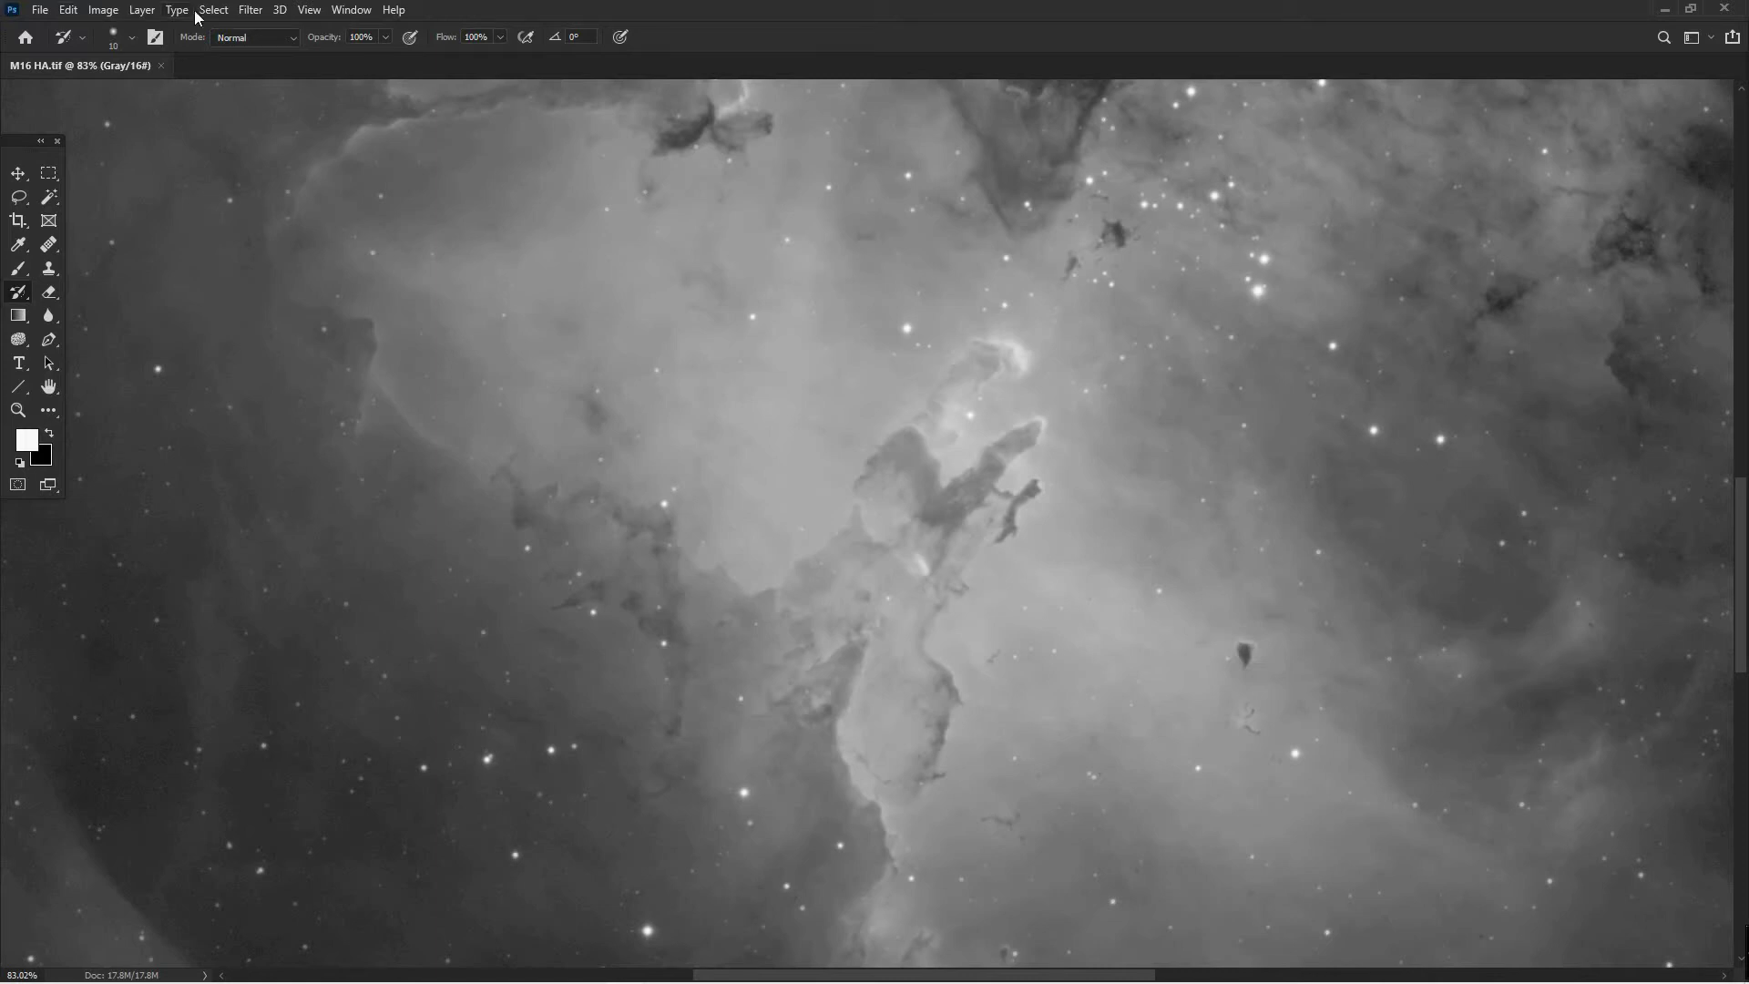
{"action": "left_click", "coordinate": [249, 10]}
{"action": "mouse_move", "coordinate": [248, 11]}
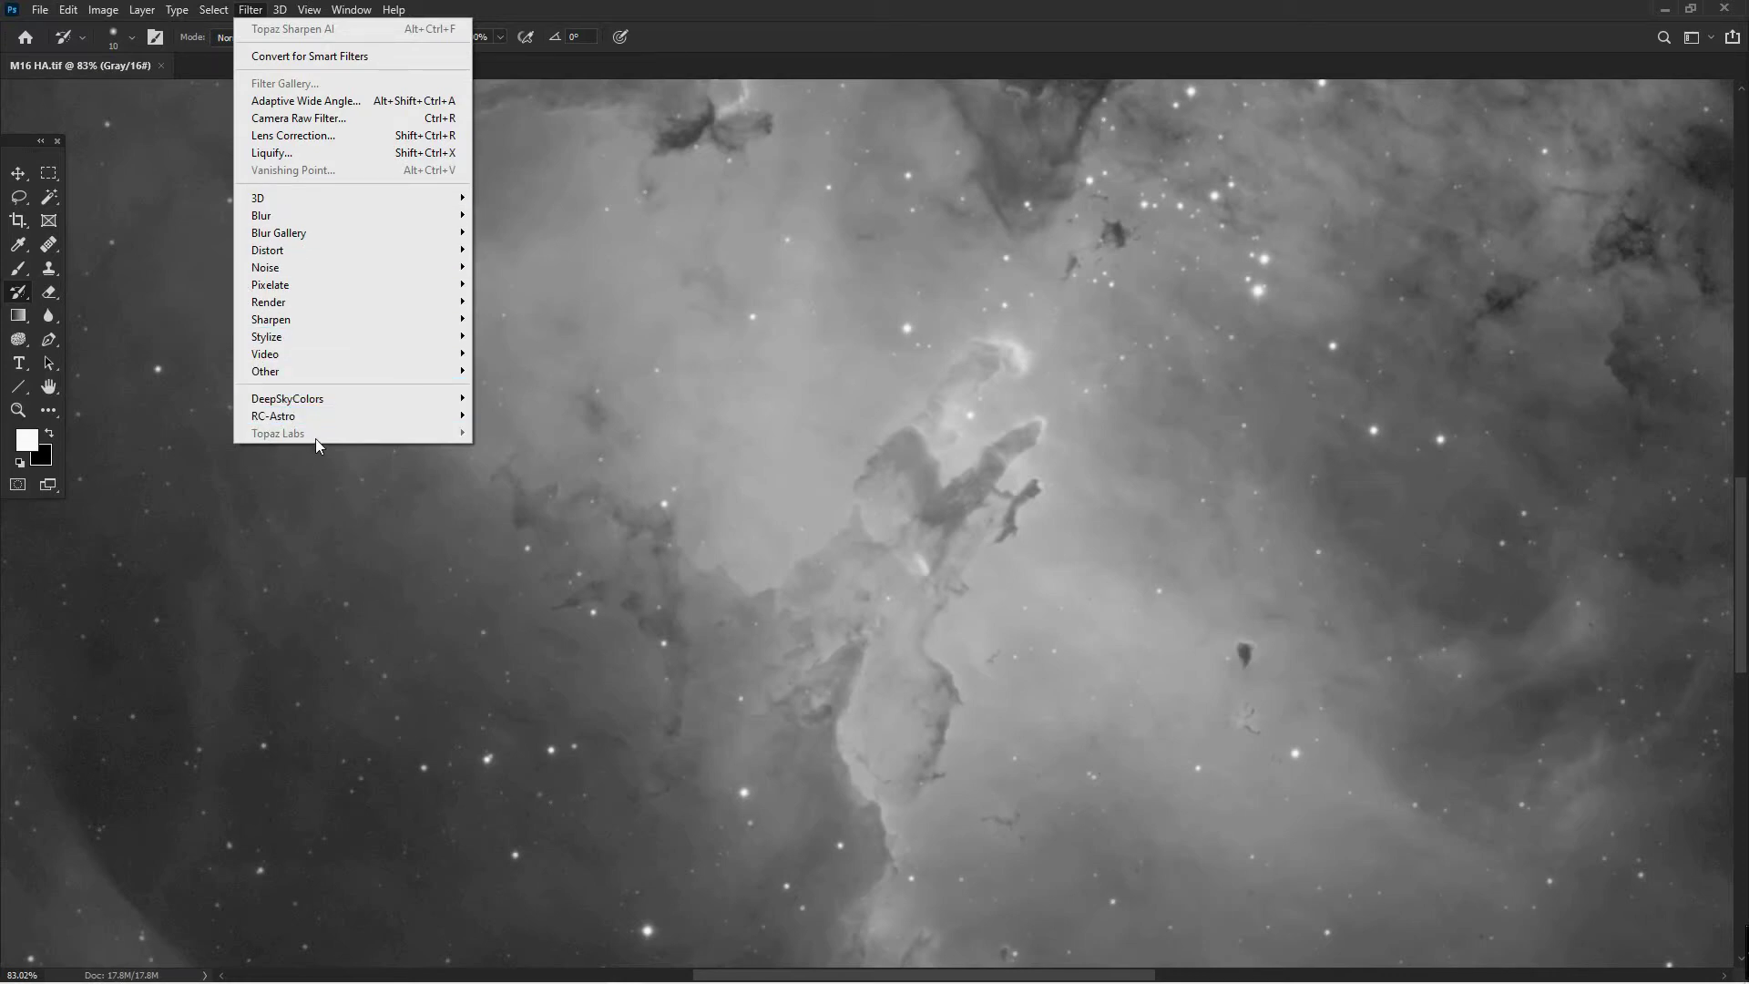
{"action": "left_click", "coordinate": [577, 525]}
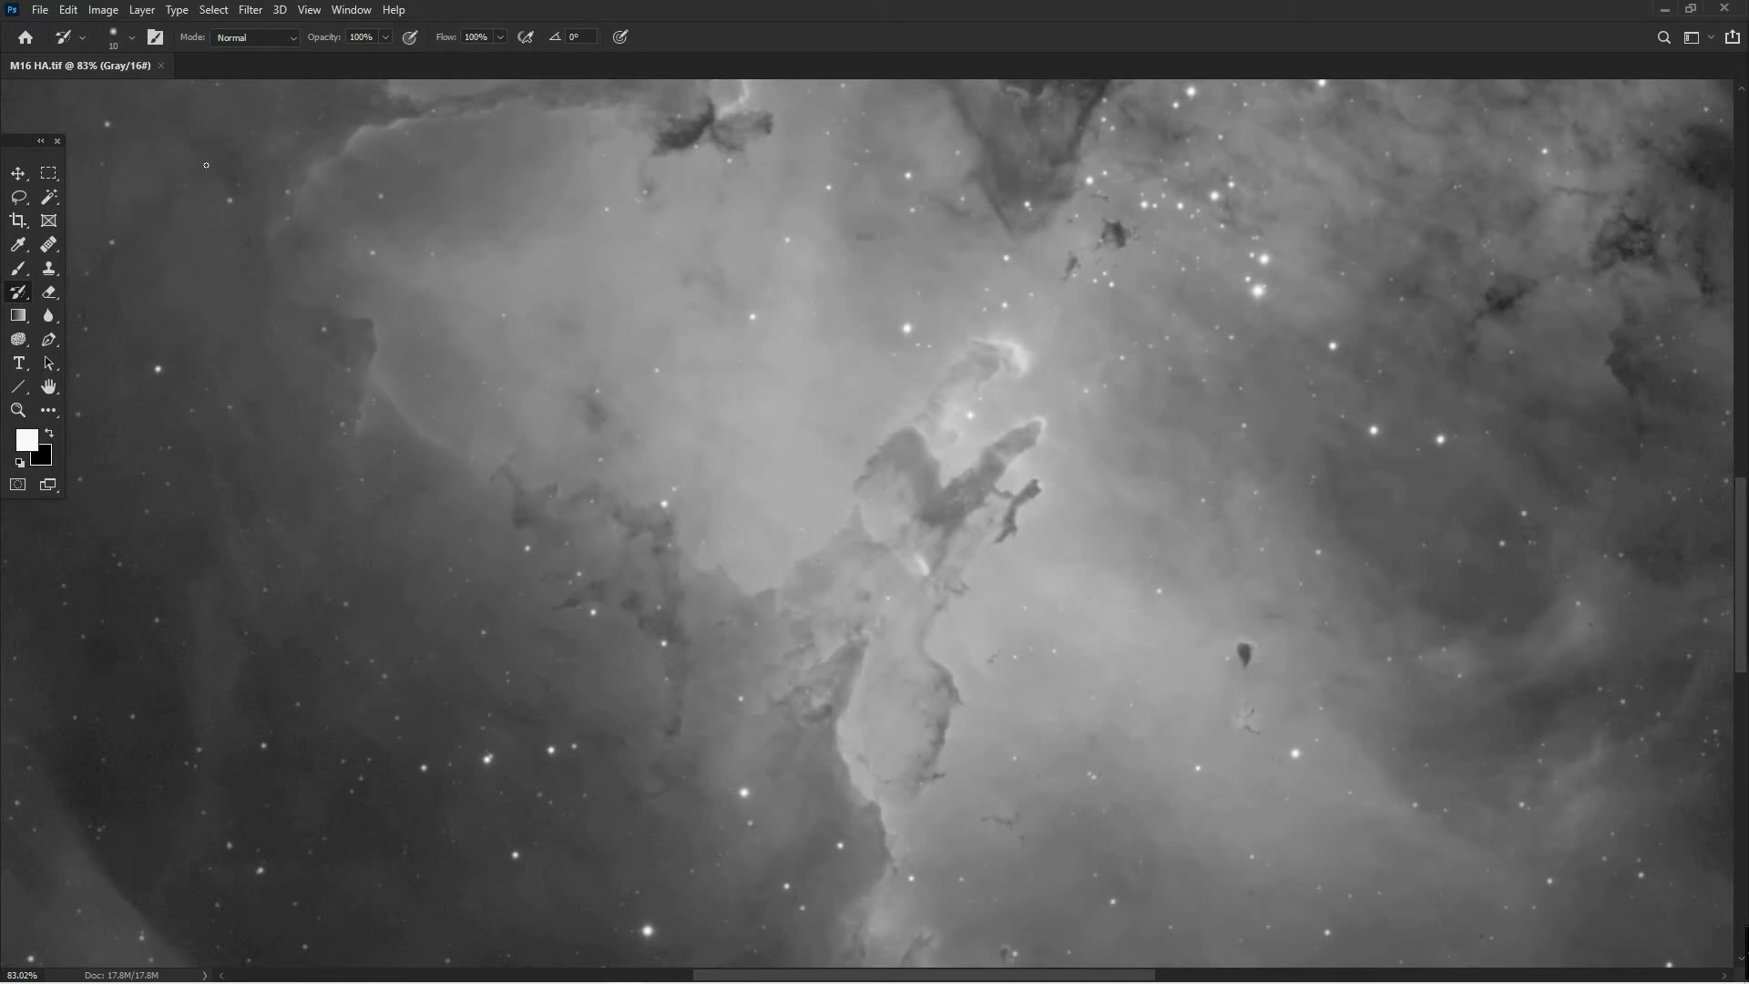
Convert the grayscale nebula image to RGB Color mode
{"action": "left_click", "coordinate": [104, 11]}
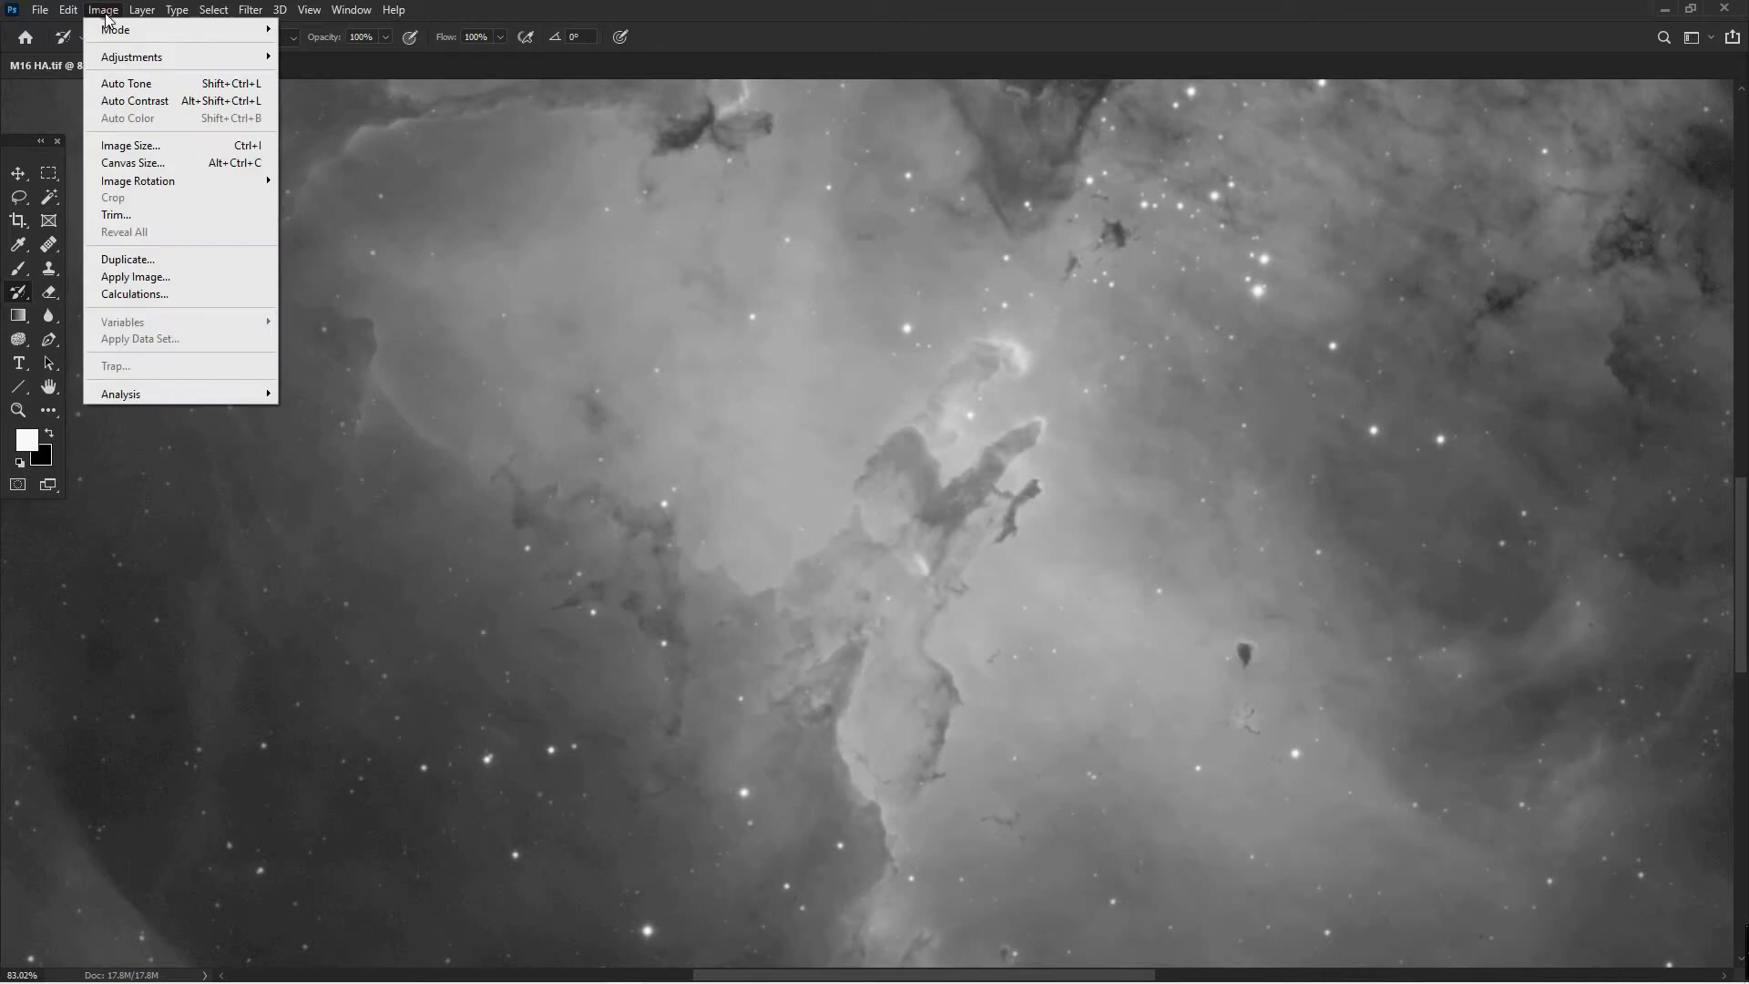
{"action": "mouse_move", "coordinate": [113, 32]}
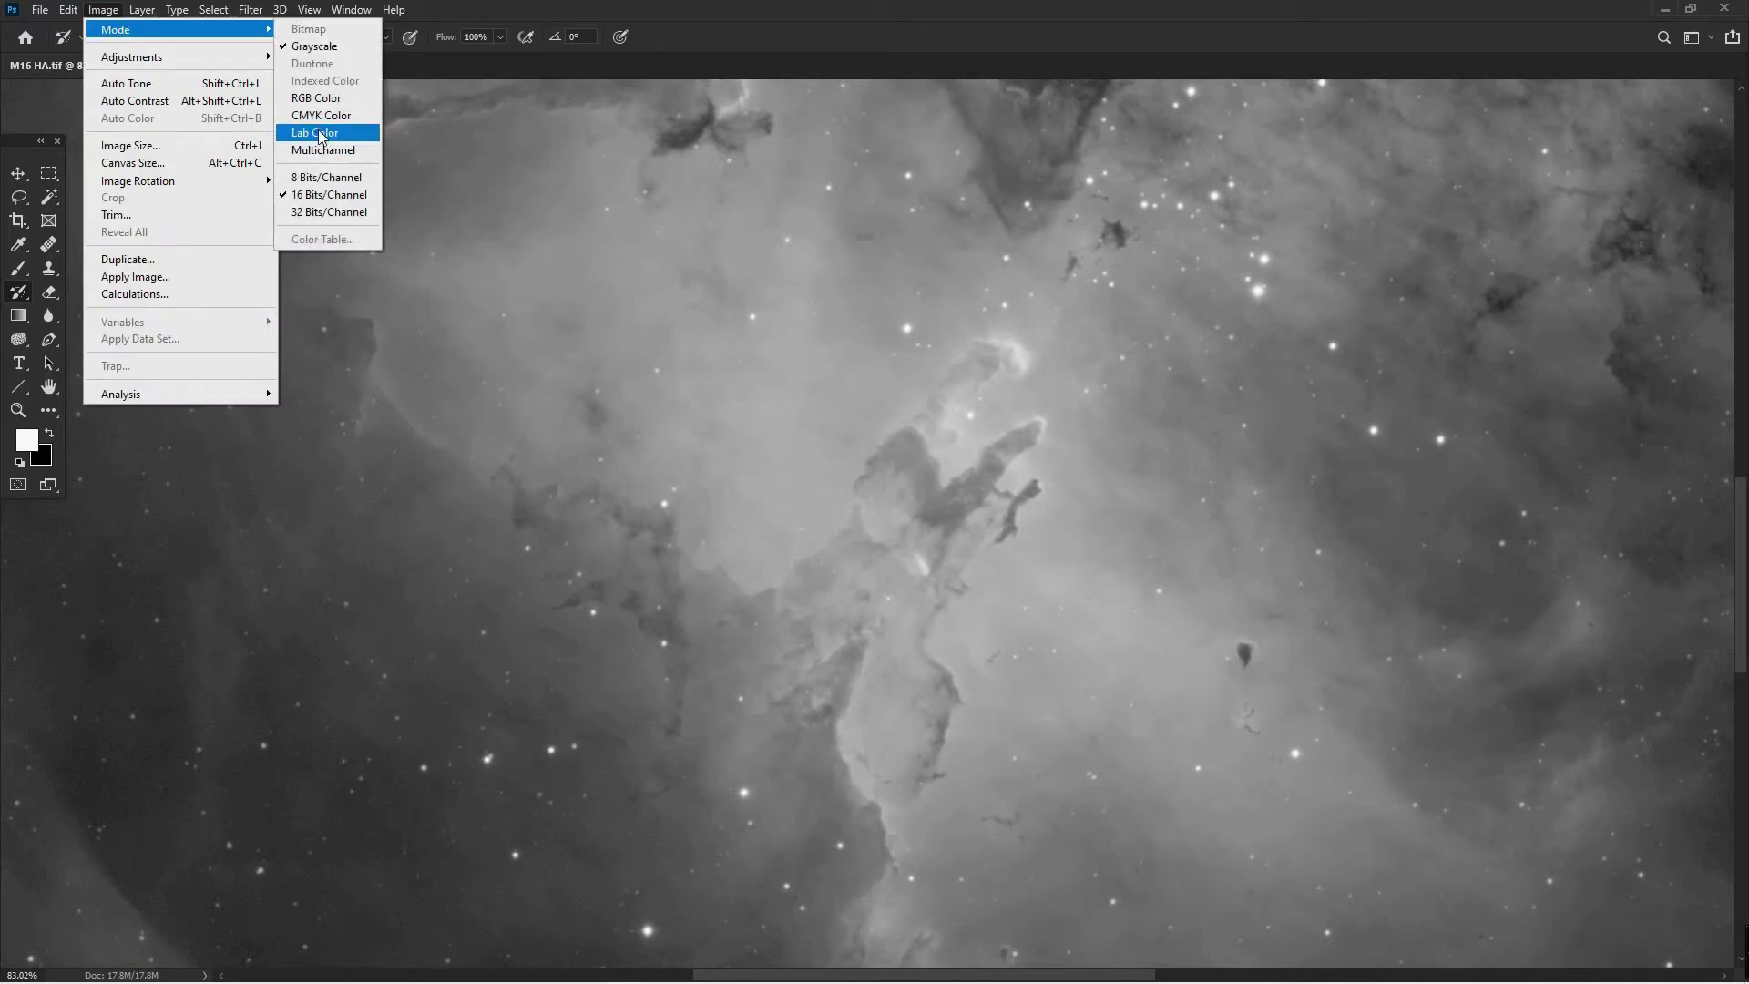
{"action": "left_click", "coordinate": [320, 98]}
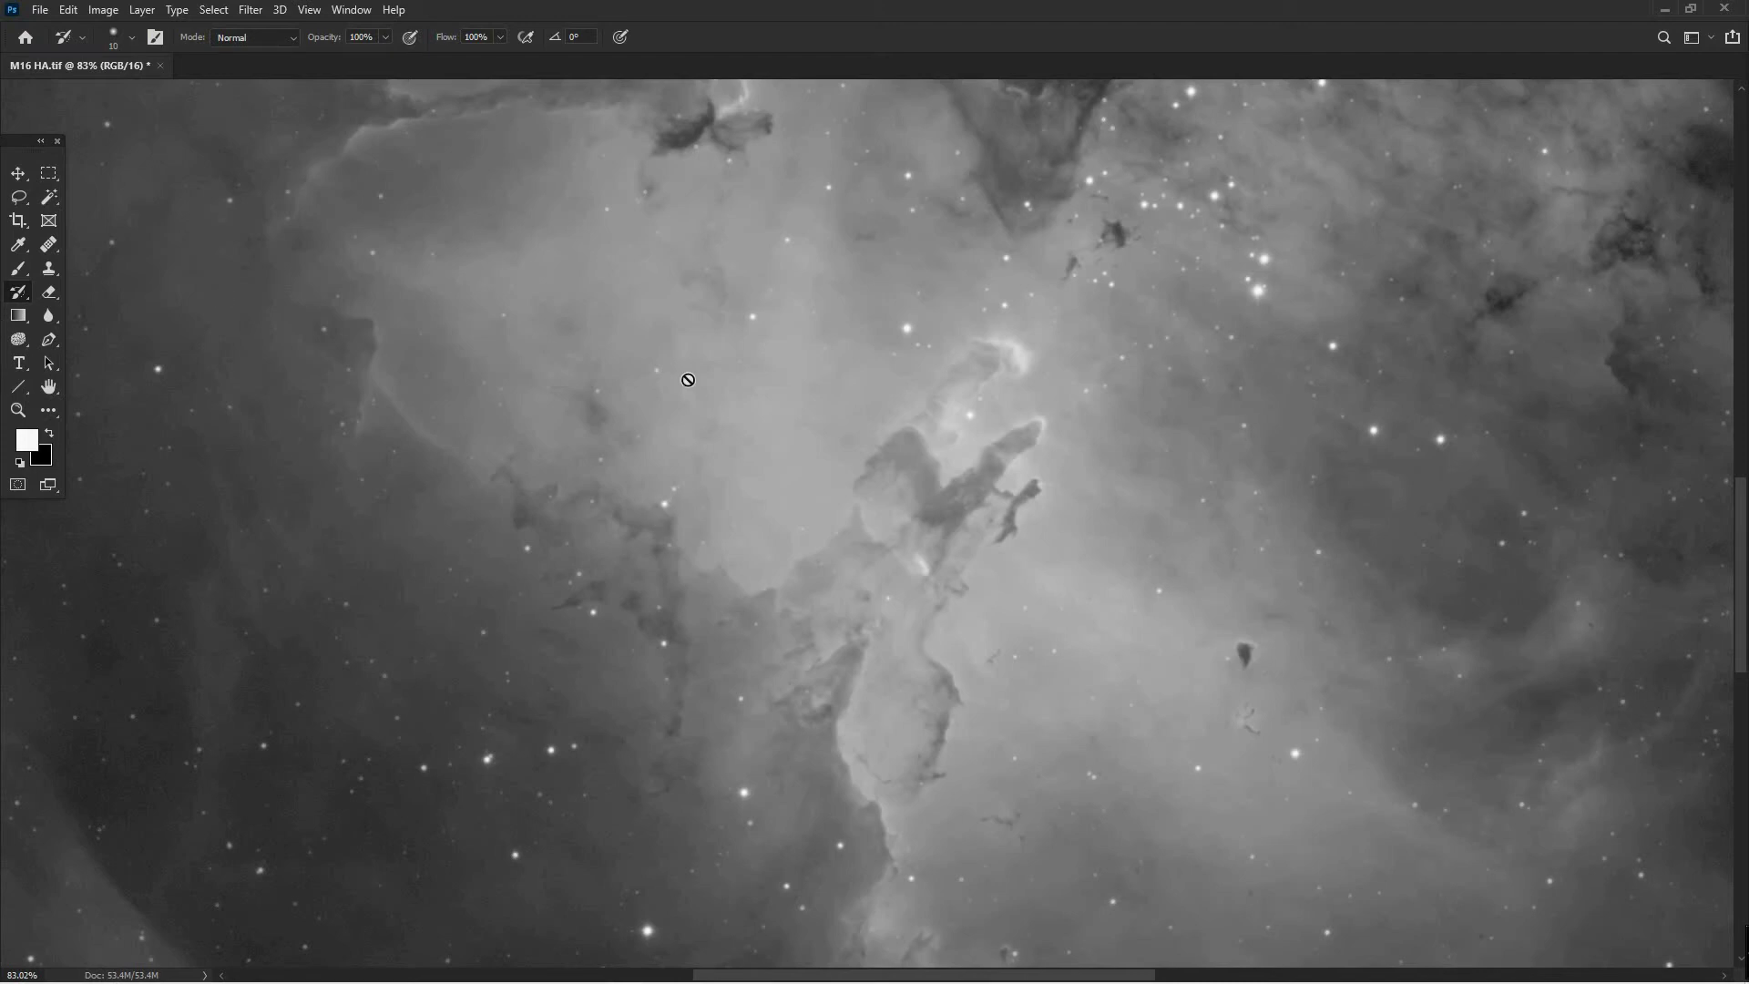
Open the image in the Topaz Sharpen AI filter and compare the Stabilize preview with the original around the central pillars
{"action": "left_click", "coordinate": [249, 10]}
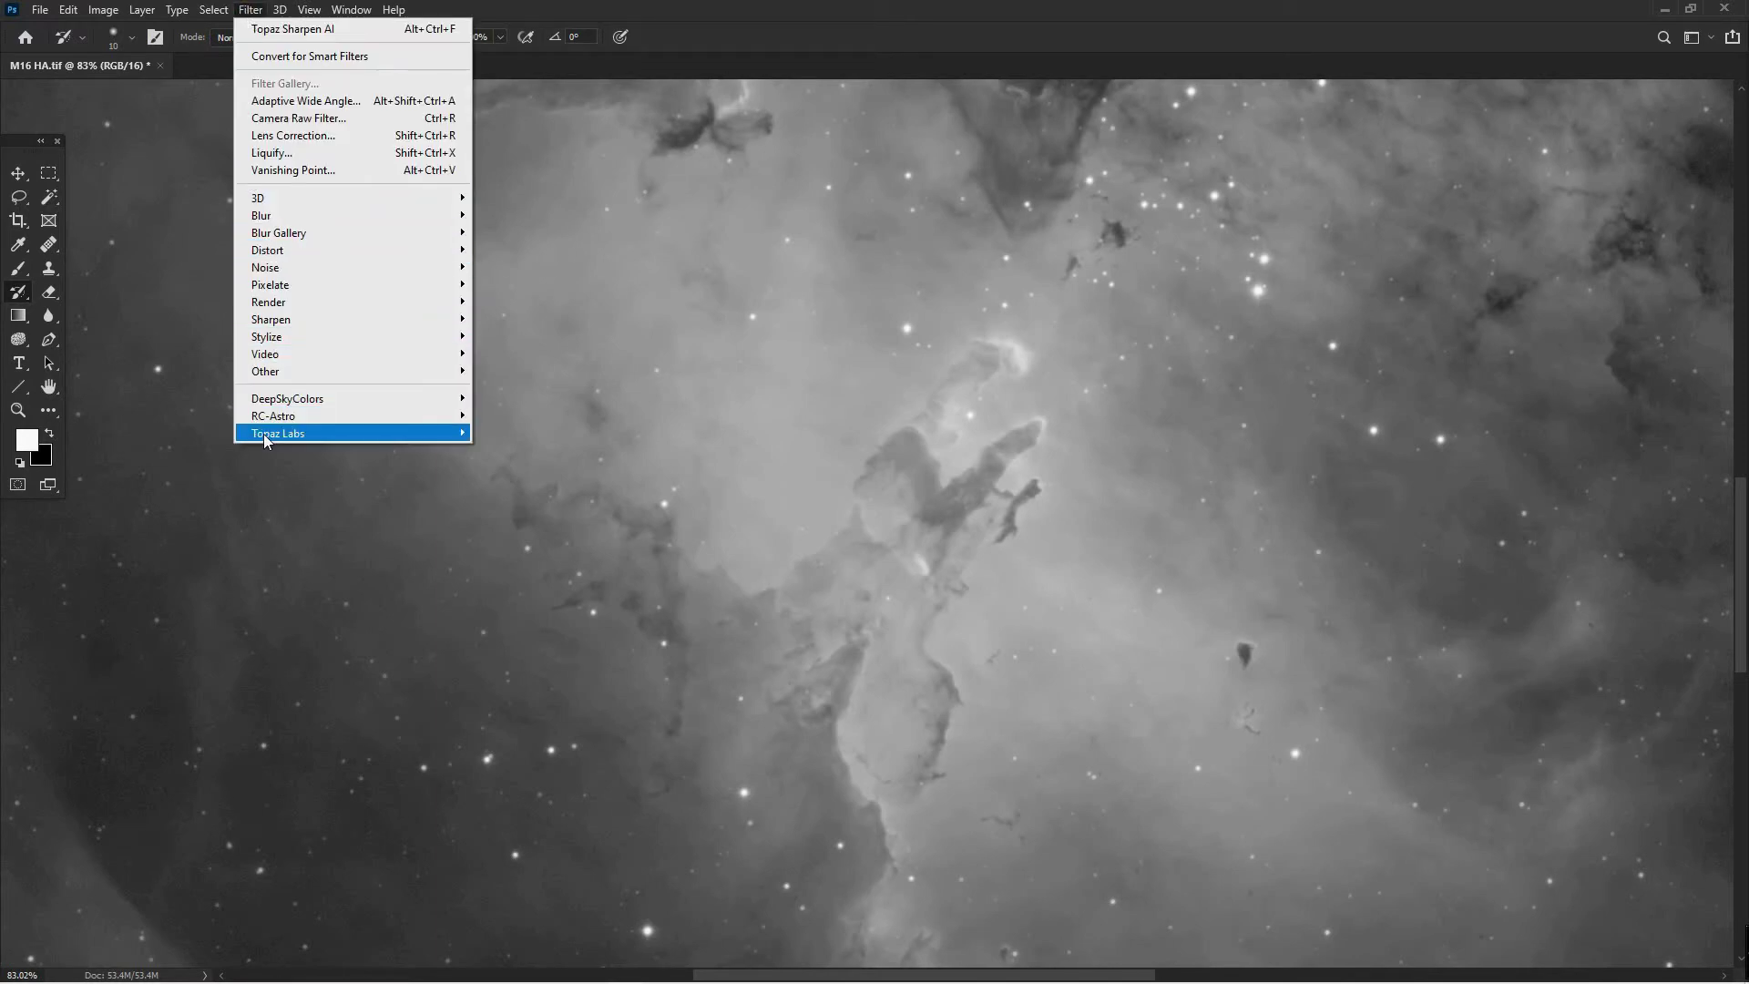
{"action": "mouse_move", "coordinate": [264, 435]}
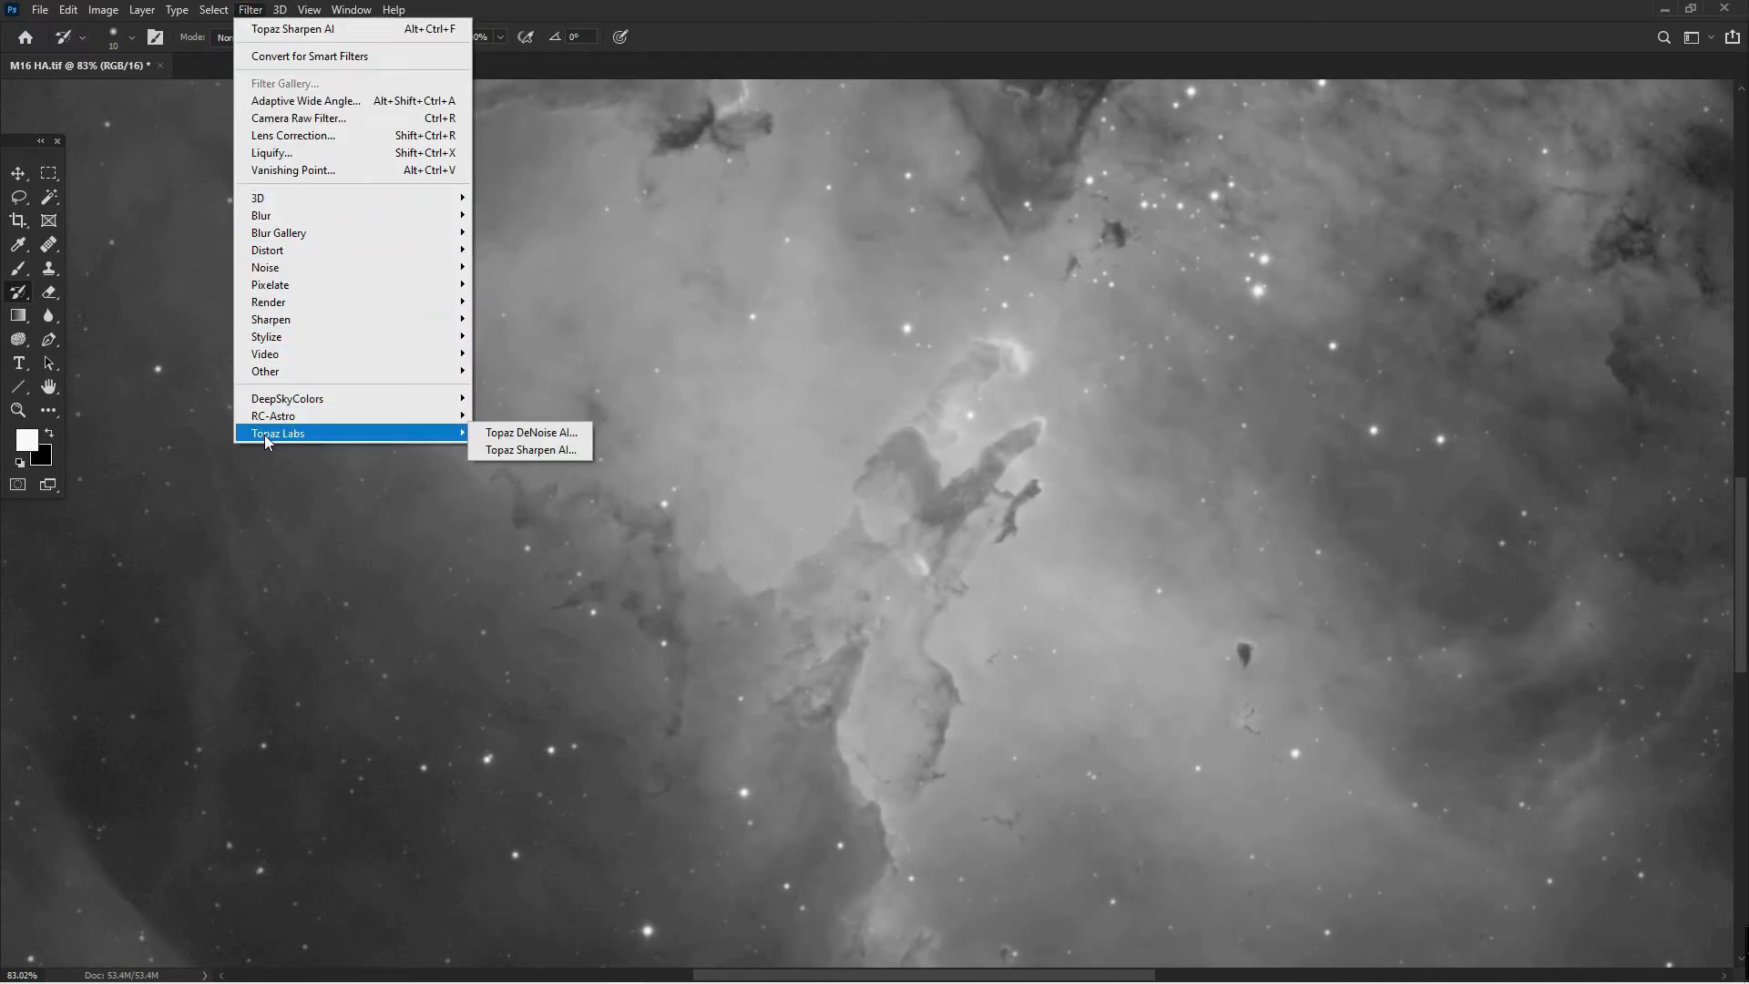
{"action": "left_click", "coordinate": [534, 452]}
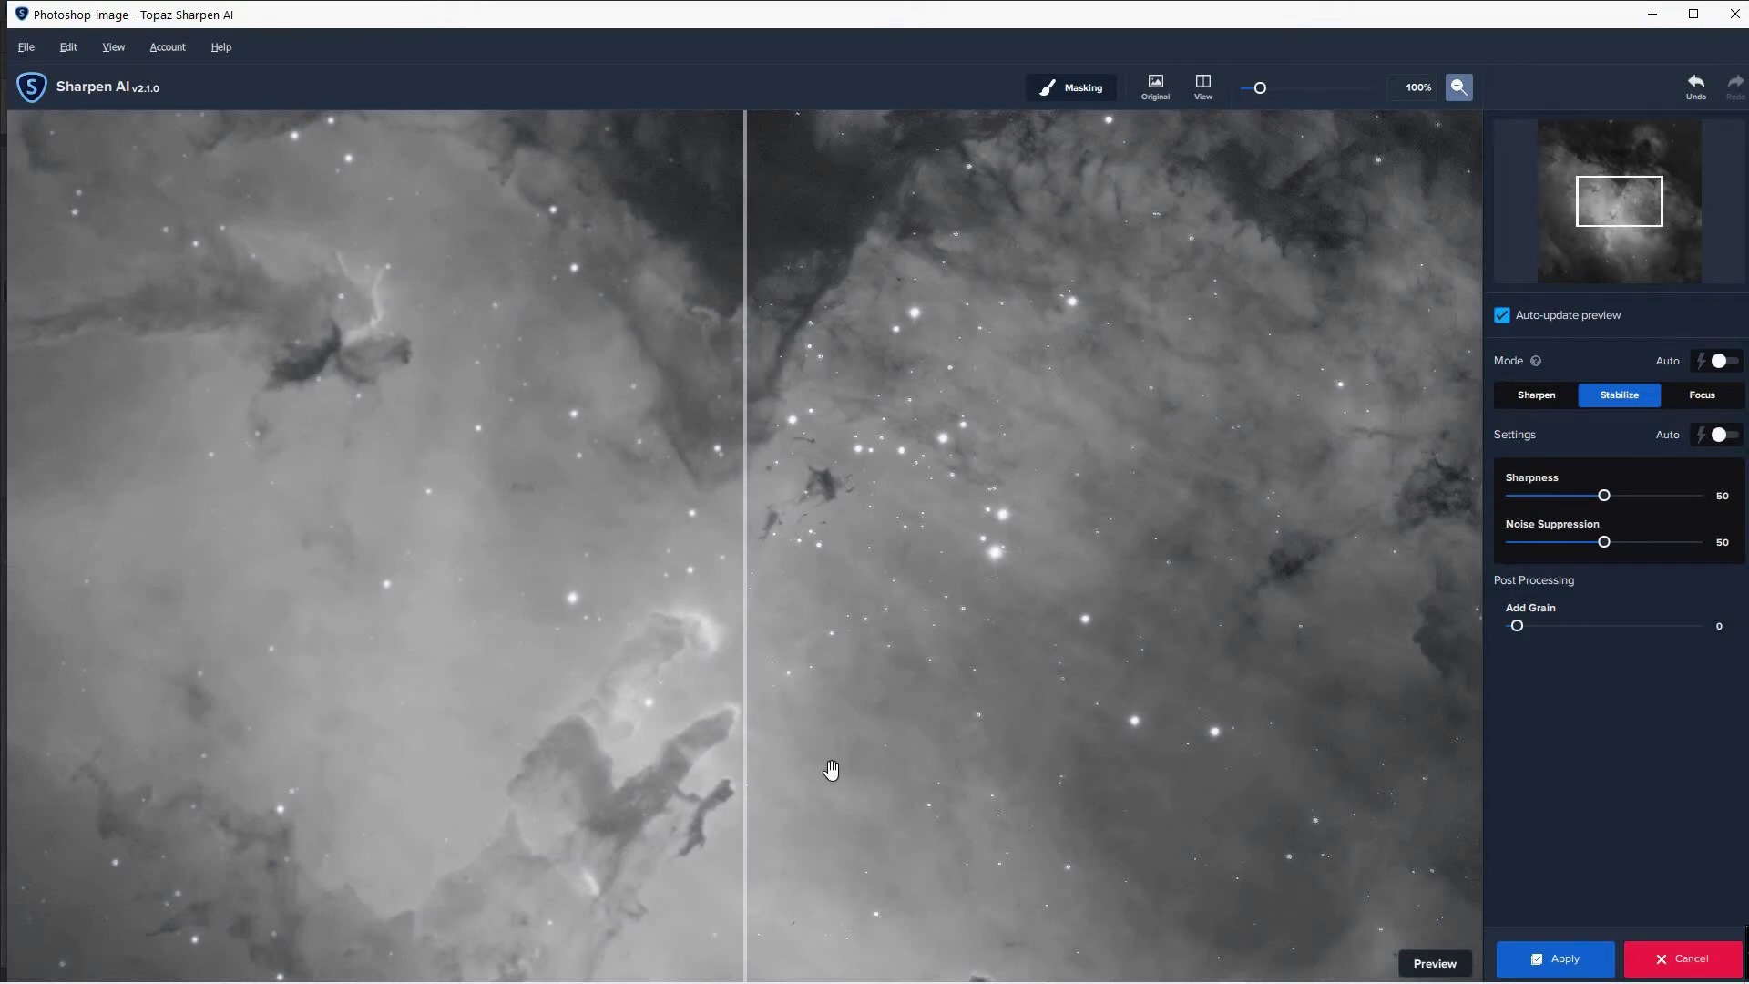
{"action": "left_click_drag", "start_coordinate": [829, 772], "coordinate": [914, 502]}
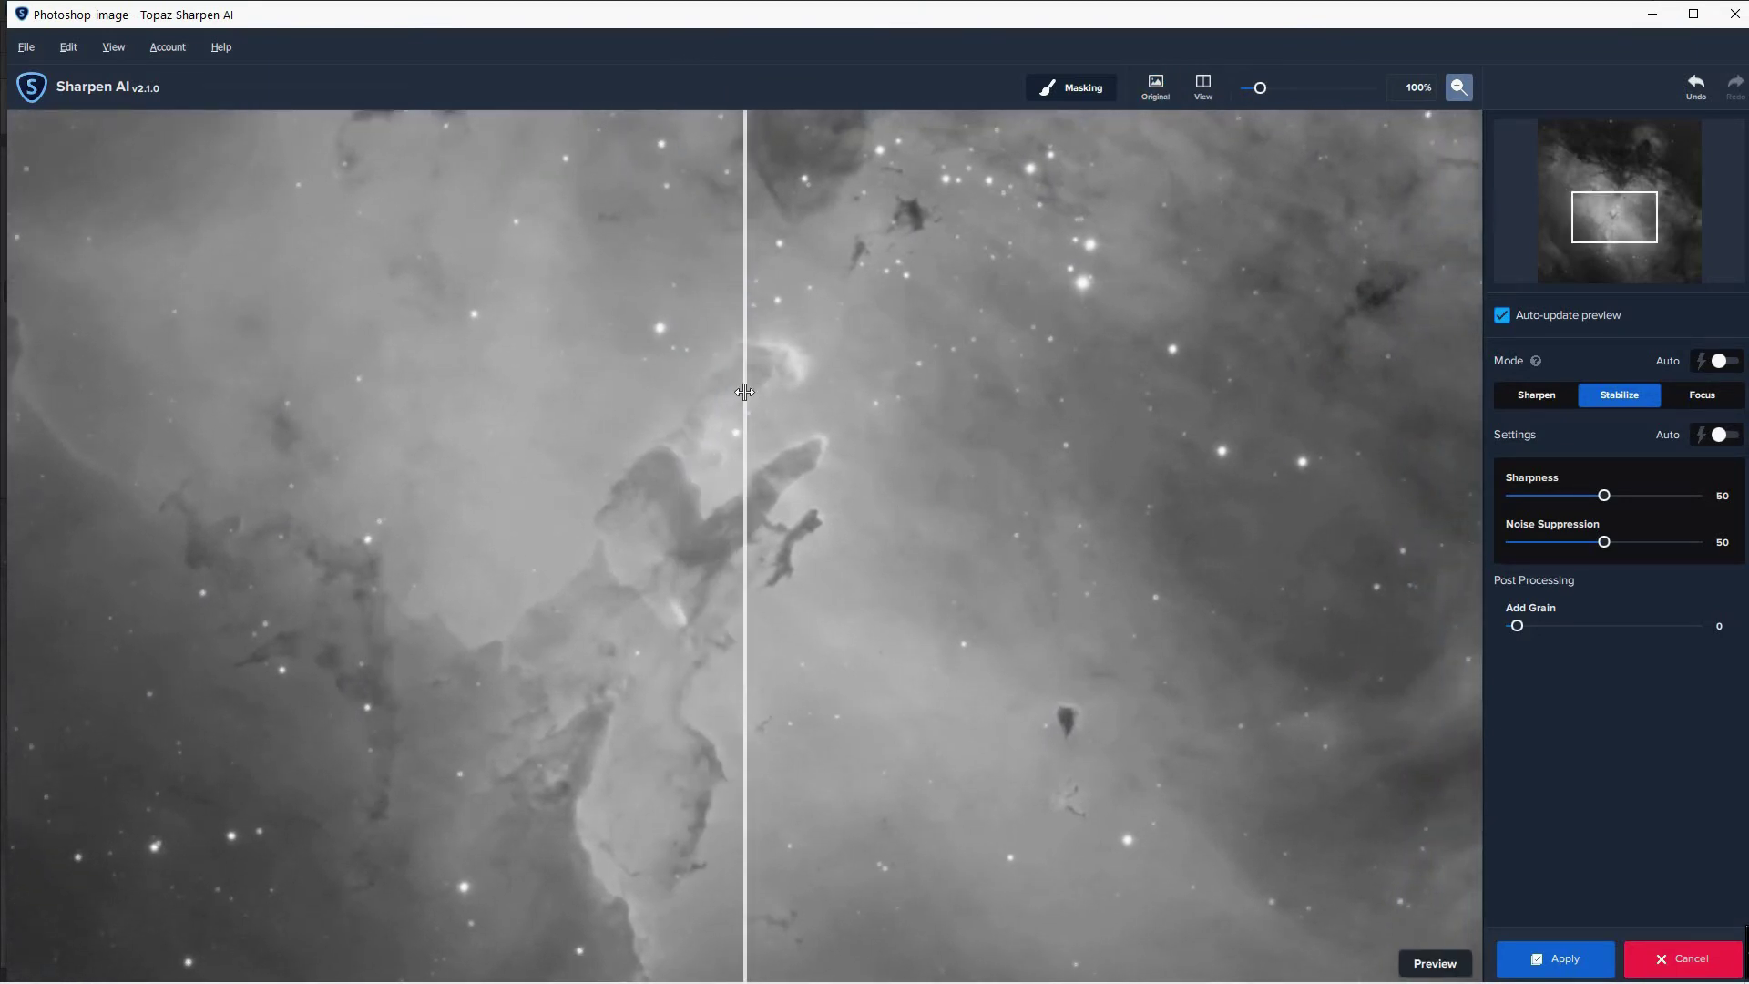
{"action": "mouse_move", "coordinate": [745, 392]}
{"action": "left_mouse_down"}
{"action": "mouse_move", "coordinate": [1020, 389]}
{"action": "mouse_move", "coordinate": [326, 409]}
{"action": "mouse_move", "coordinate": [1084, 391]}
{"action": "mouse_move", "coordinate": [995, 374]}
{"action": "mouse_move", "coordinate": [554, 397]}
{"action": "mouse_move", "coordinate": [785, 398]}
{"action": "mouse_move", "coordinate": [750, 397]}
{"action": "left_mouse_up"}
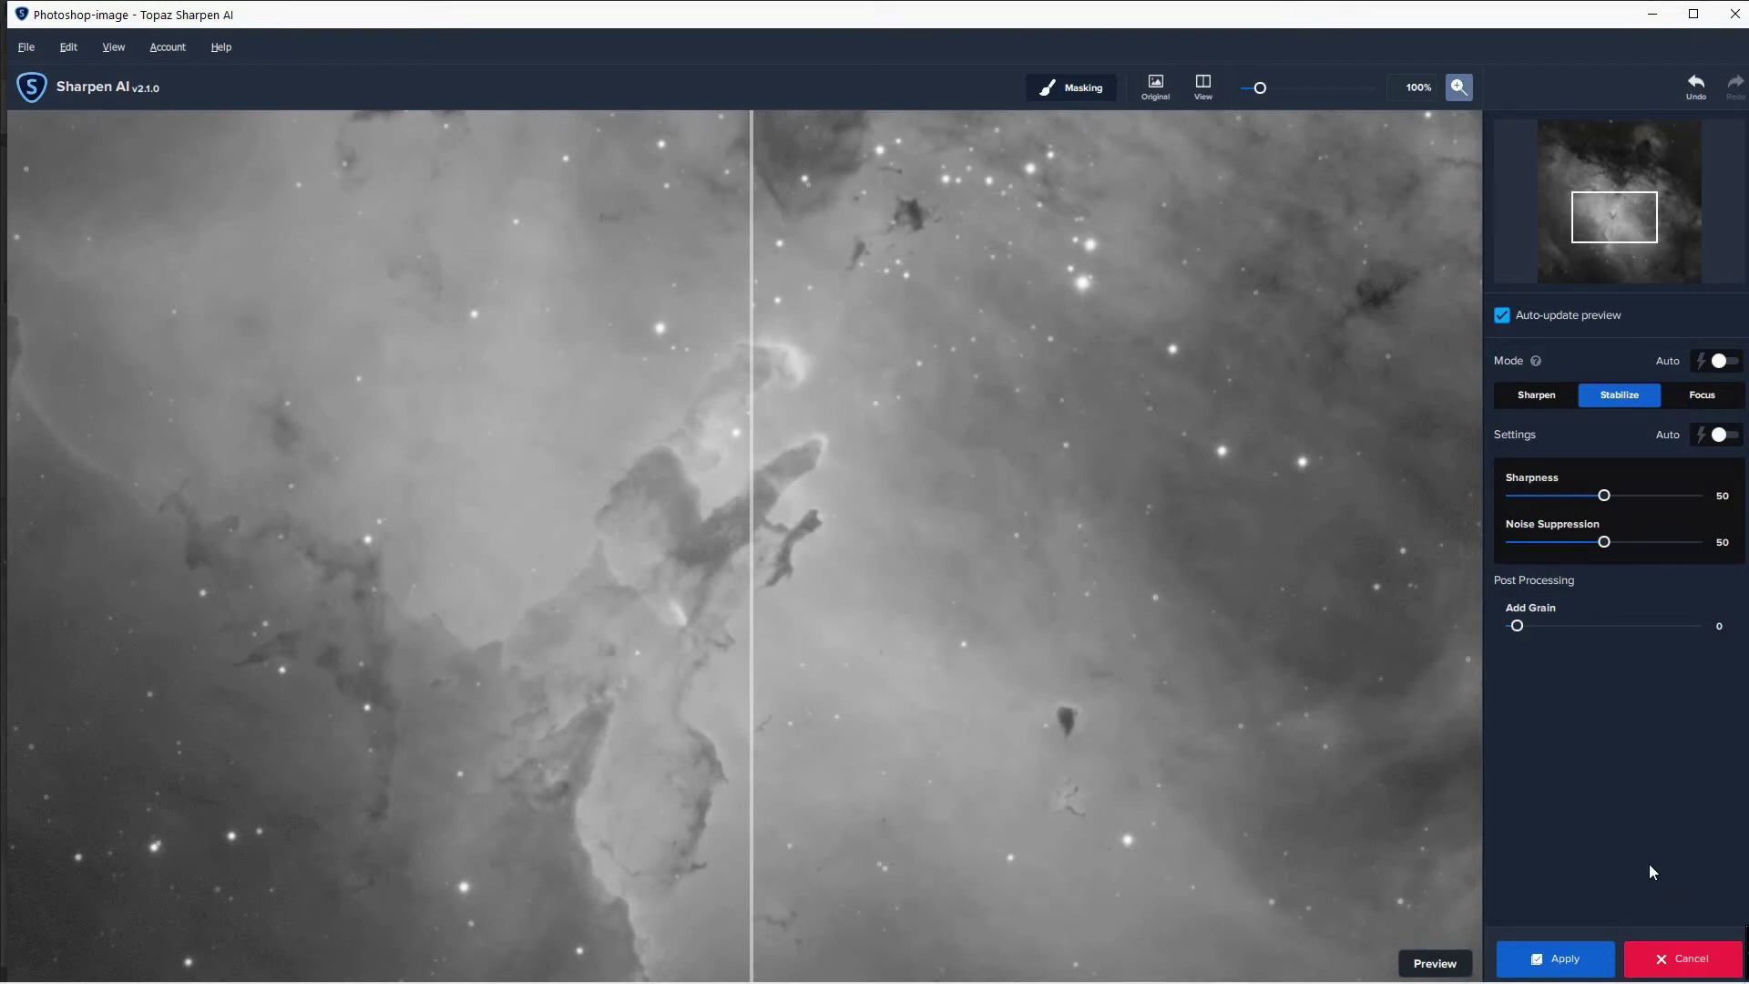
Switch the processing mode to Sharpen, compare the original and sharpened pillars in the split preview, and apply the filter
{"action": "left_click", "coordinate": [1536, 396]}
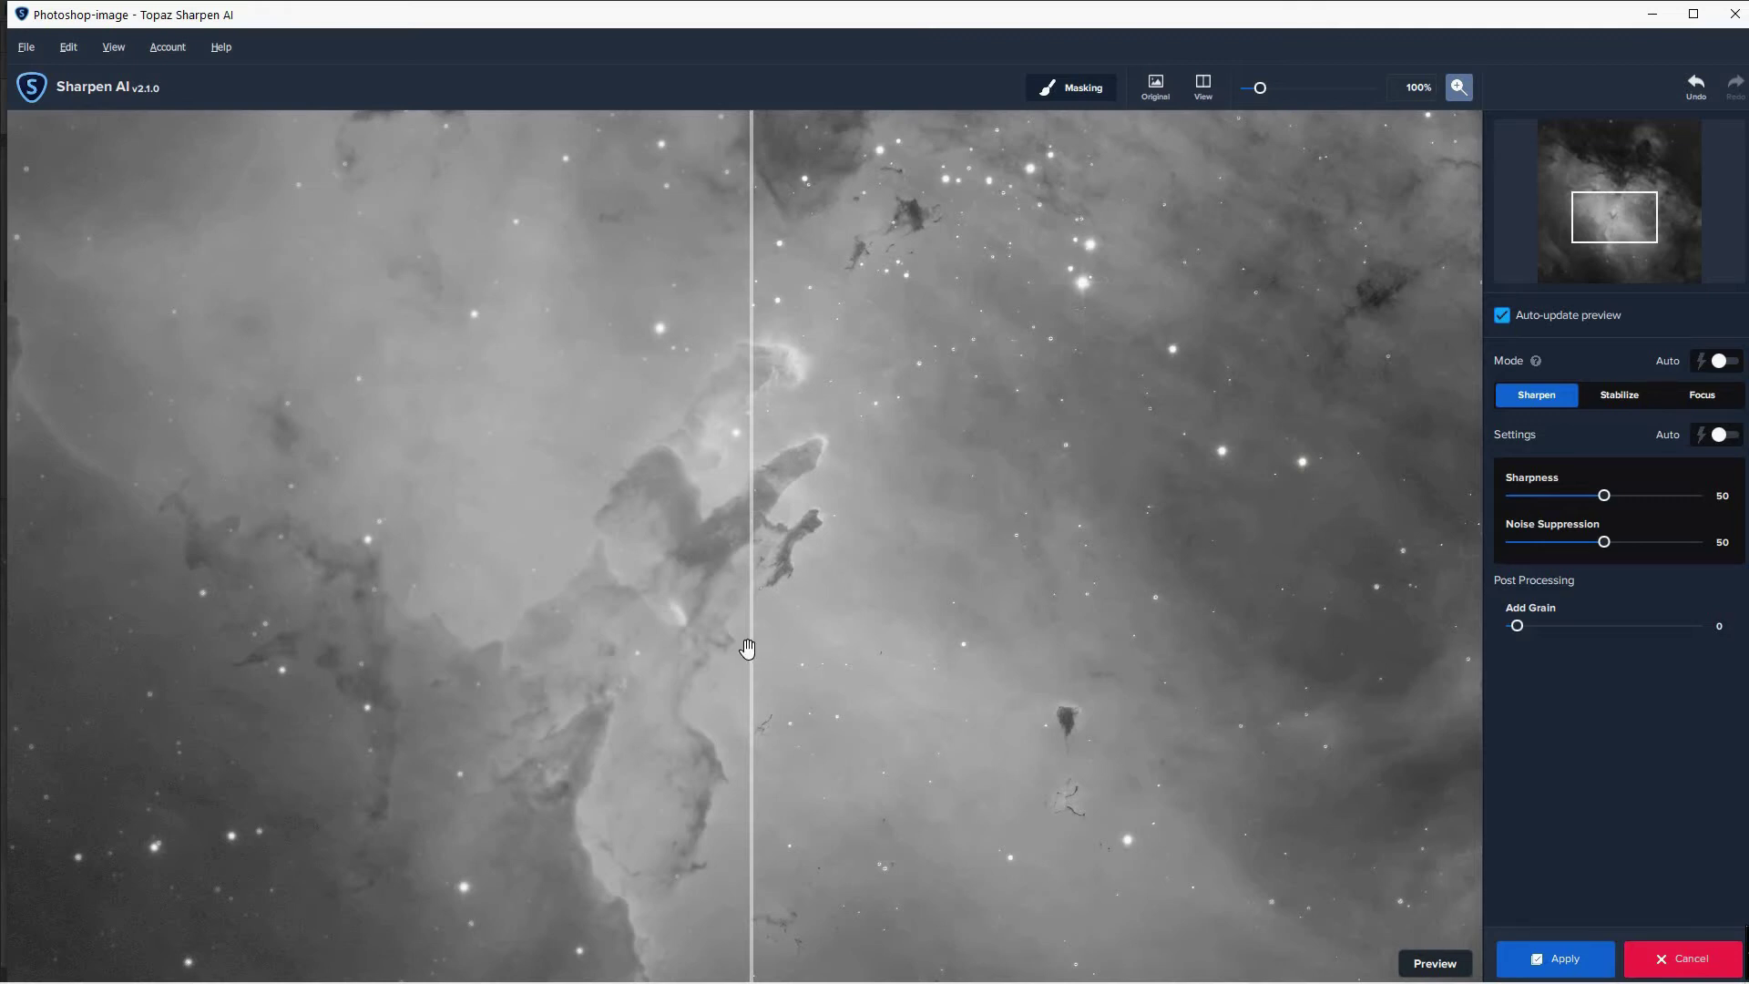
{"action": "left_click_drag", "start_coordinate": [752, 652], "coordinate": [1064, 666]}
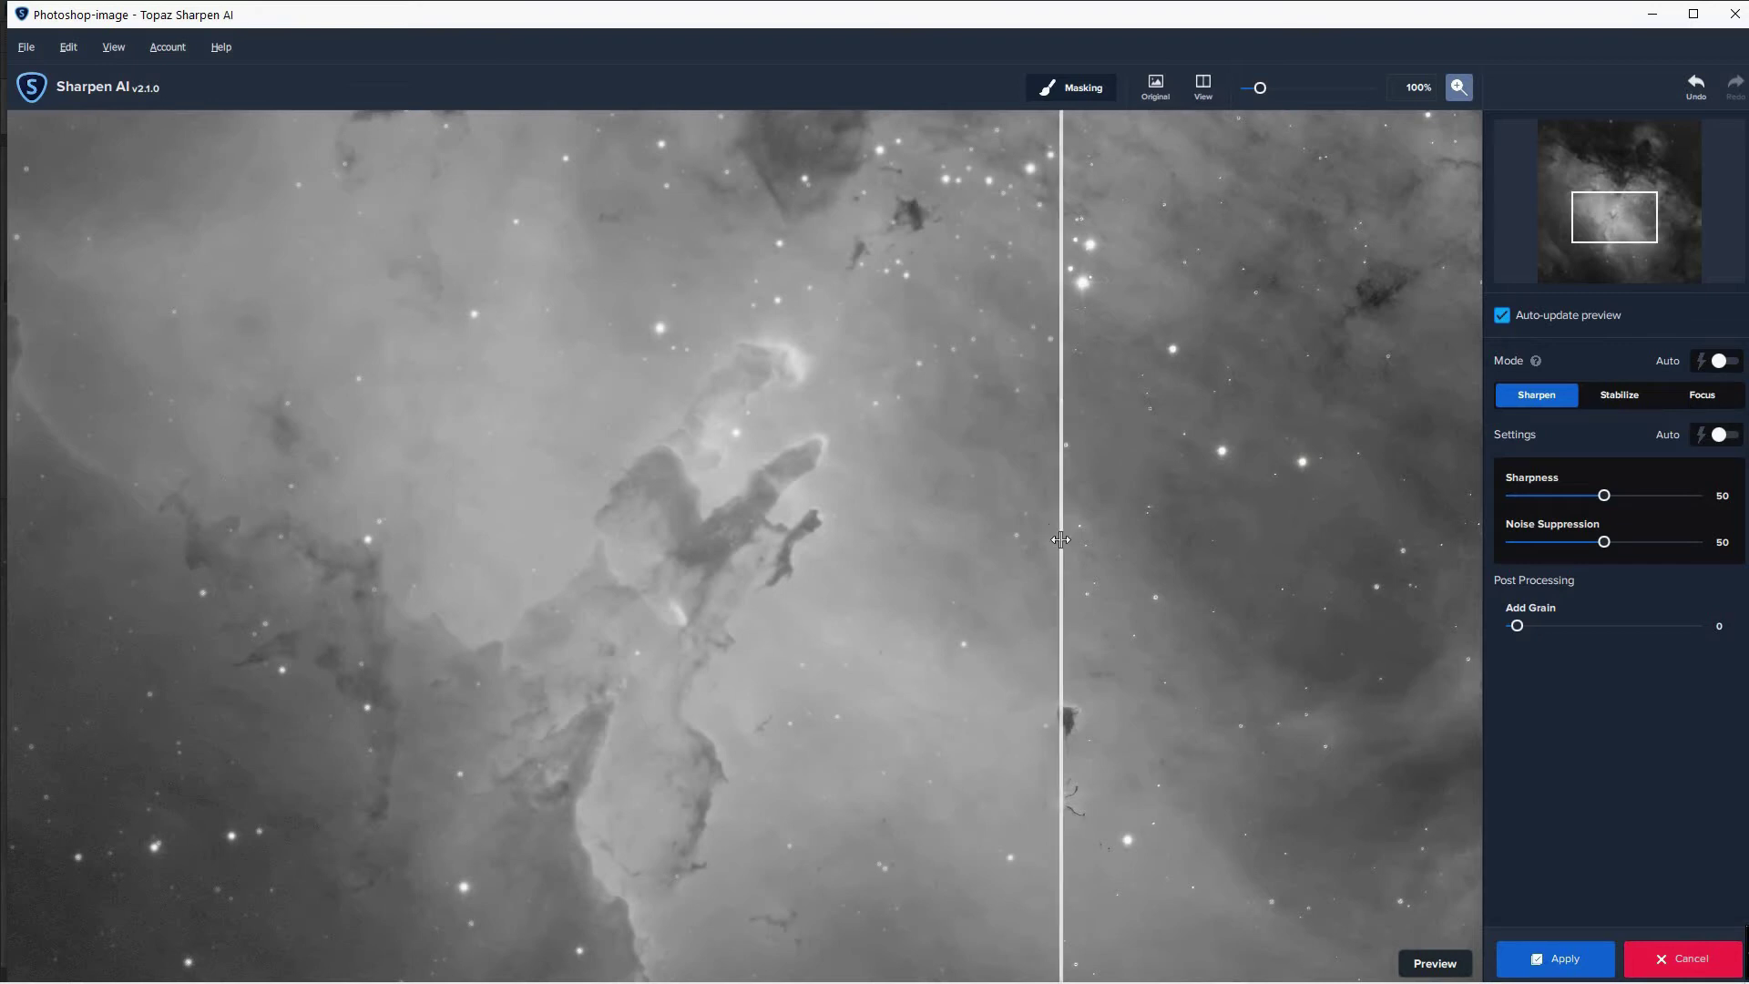
{"action": "left_click_drag", "start_coordinate": [1061, 539], "coordinate": [381, 544]}
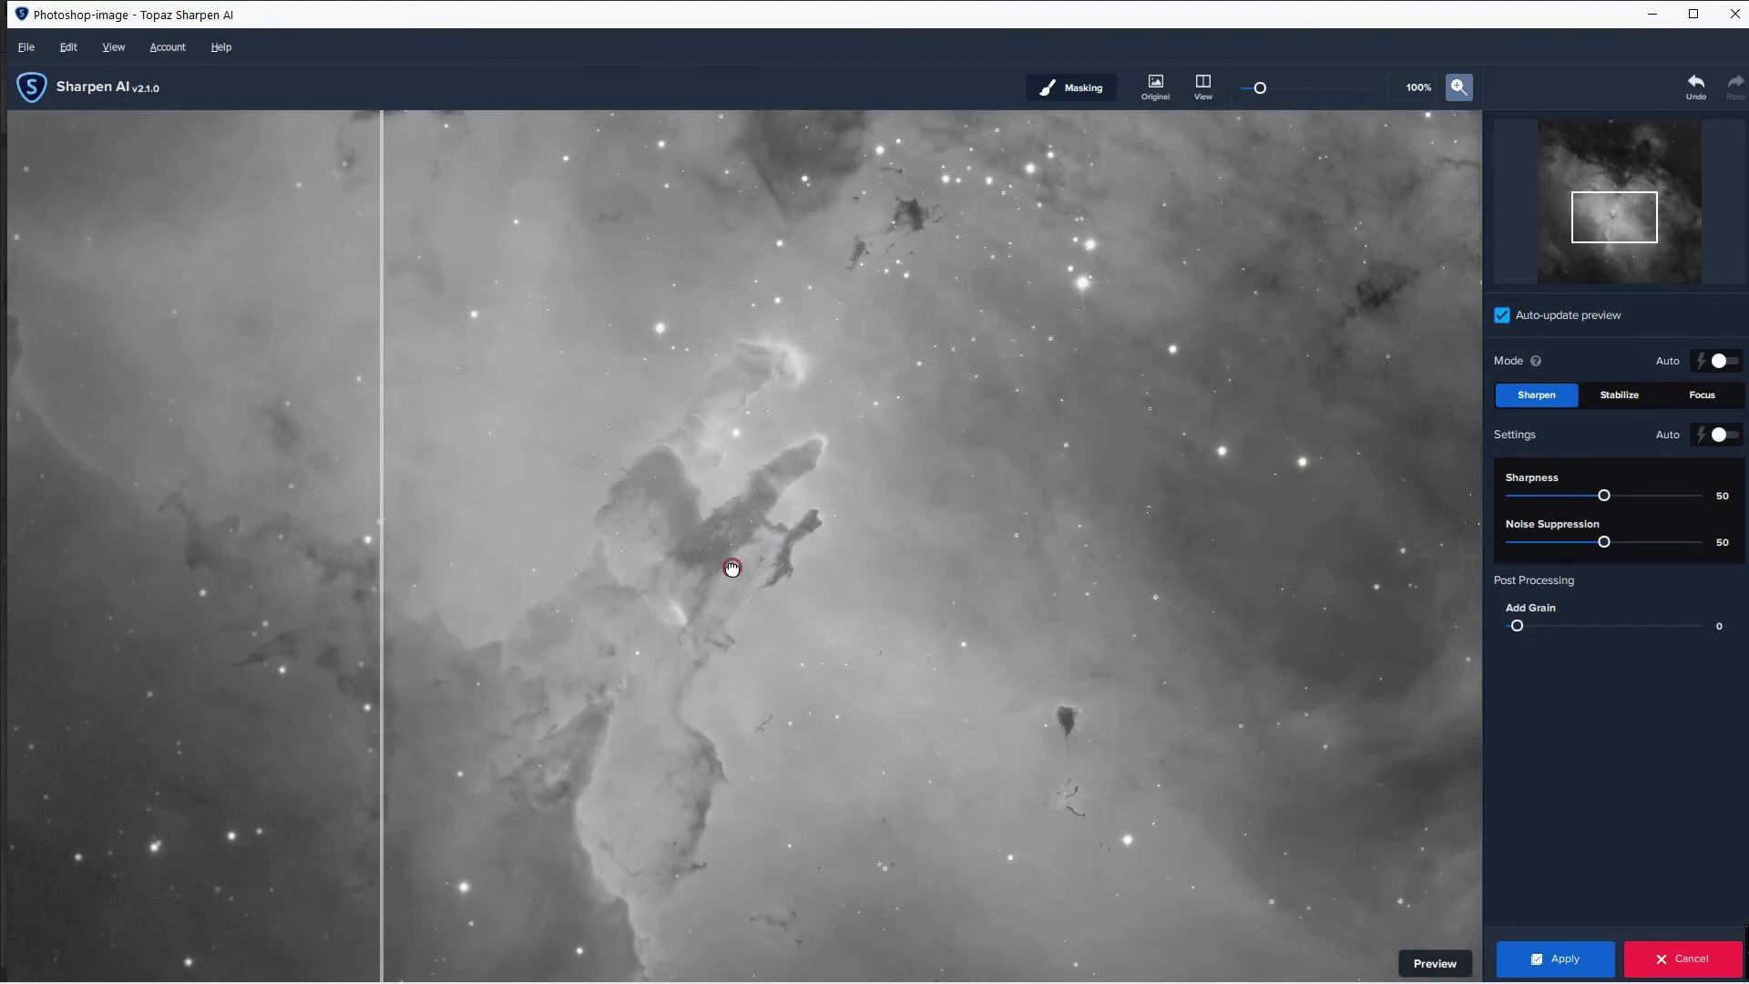
{"action": "left_click_drag", "start_coordinate": [726, 570], "coordinate": [890, 570]}
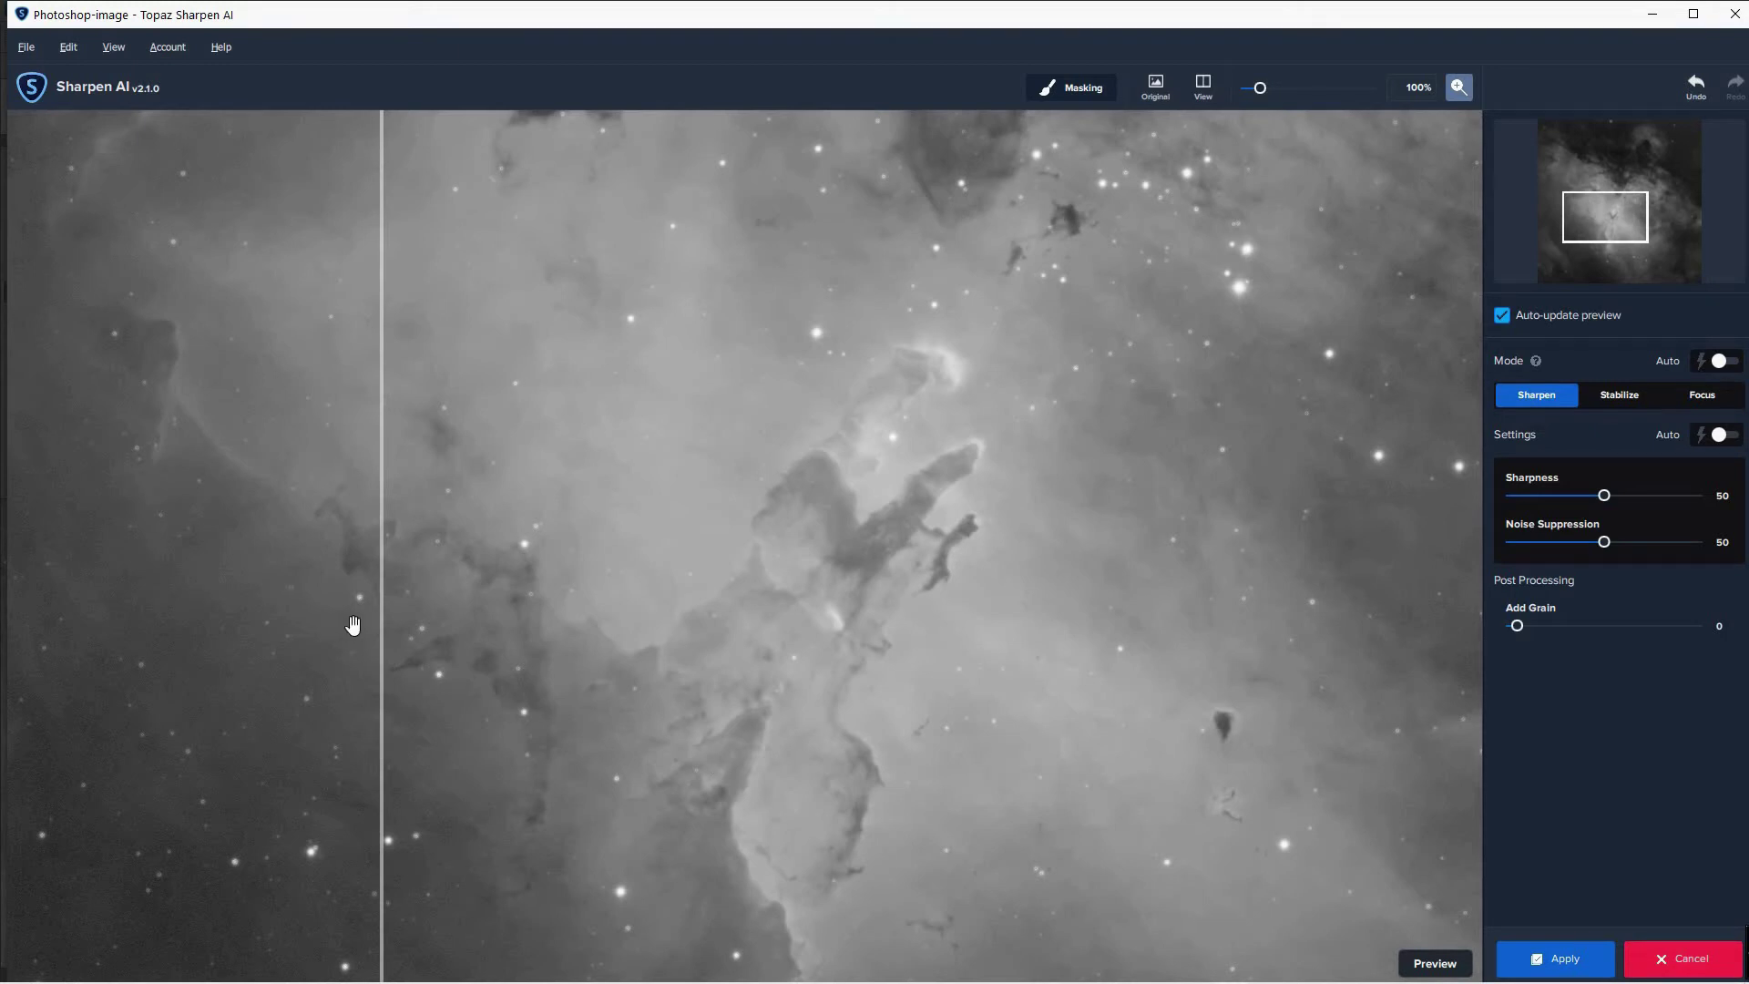
{"action": "left_click_drag", "start_coordinate": [382, 620], "coordinate": [596, 608]}
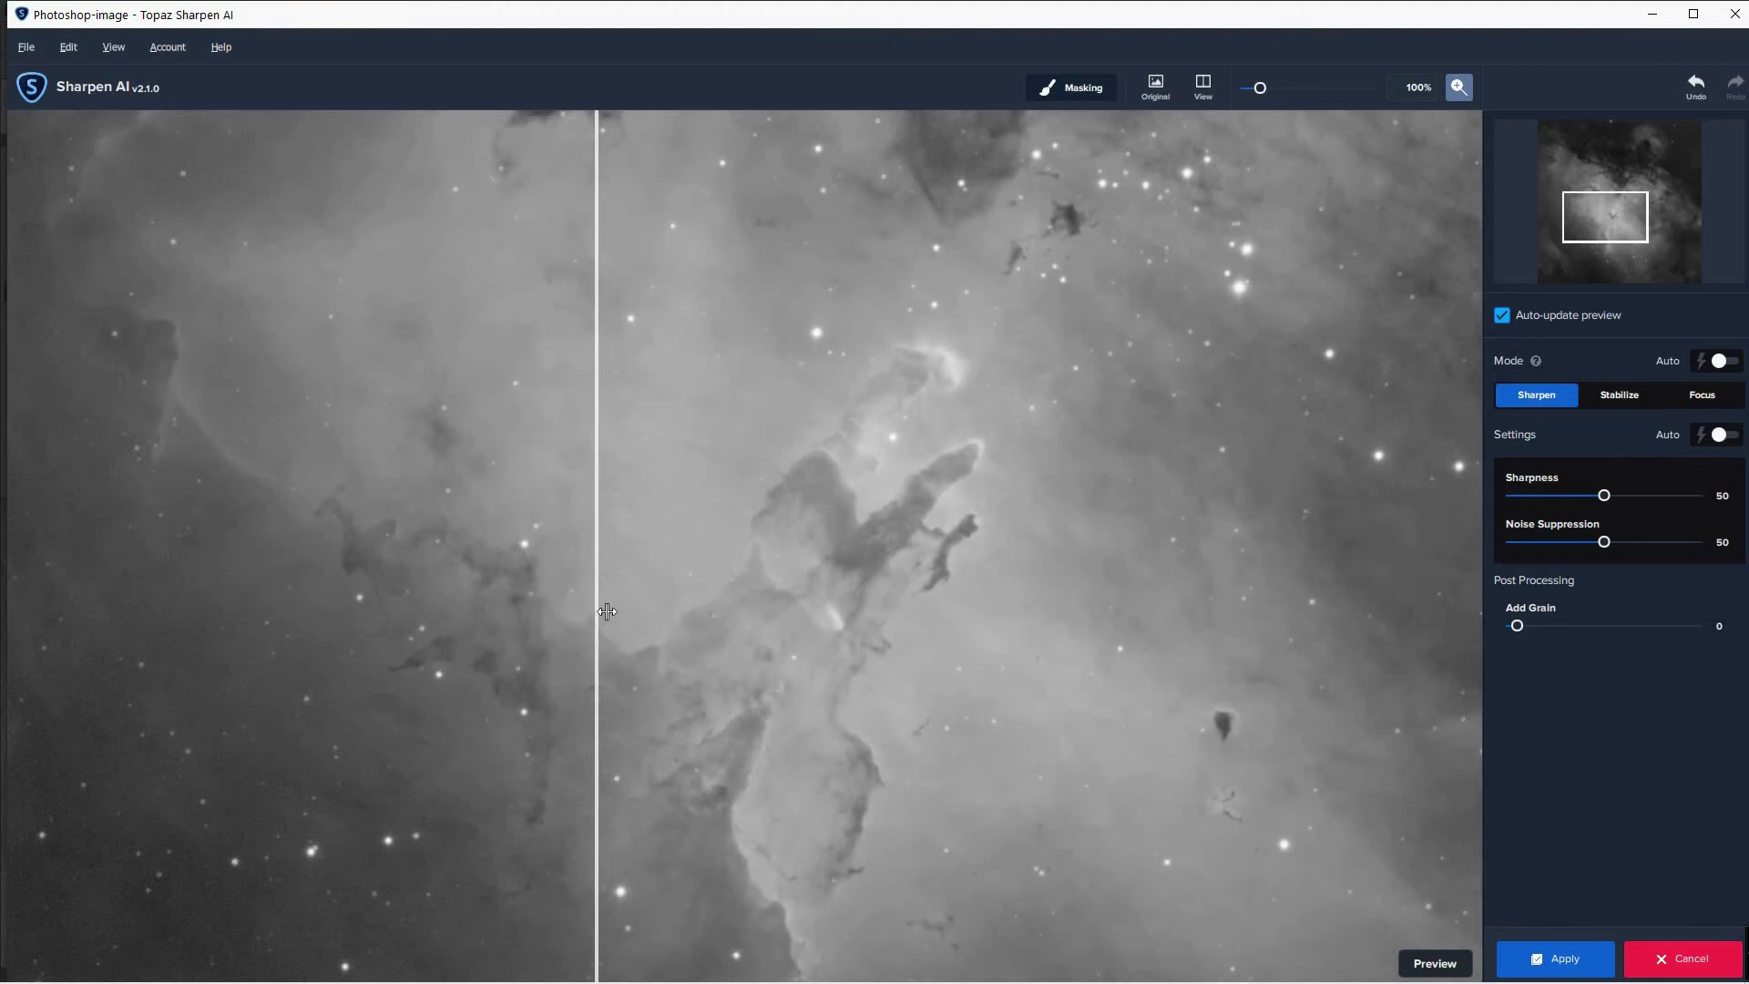
{"action": "left_click", "coordinate": [1581, 967]}
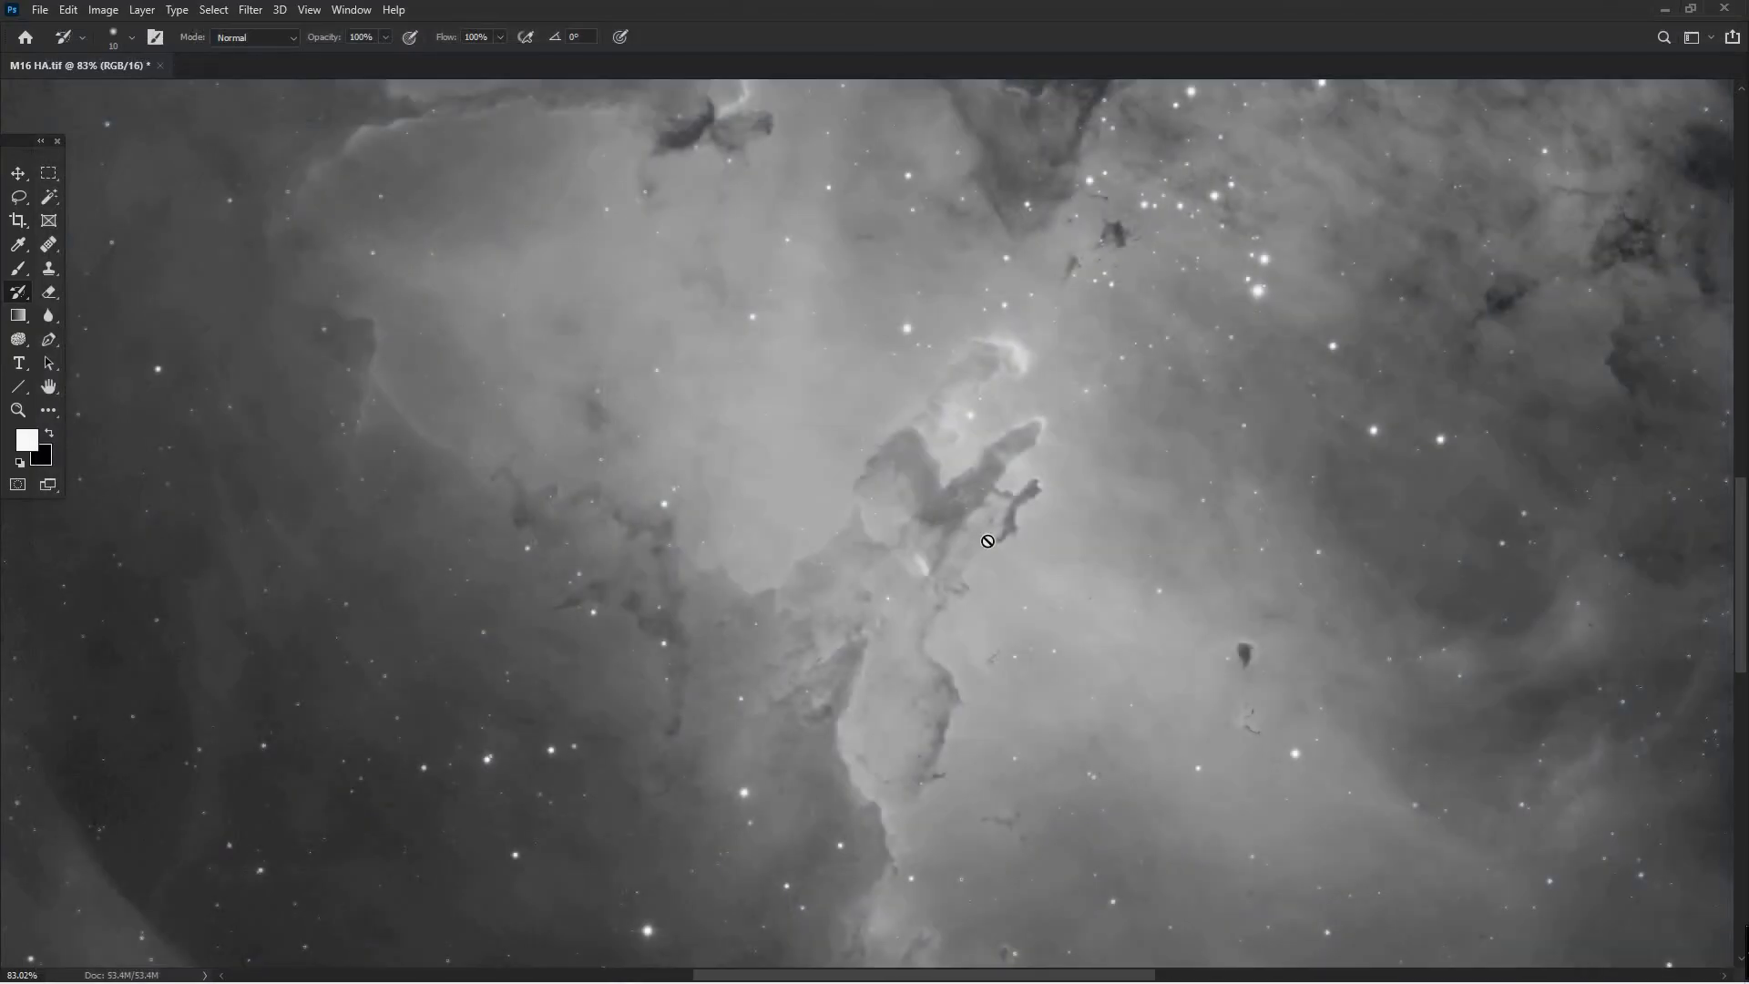
Examine the sharpened detail in the central pillars, the surrounding stars and the dark clouds above them at several magnifications
{"action": "scroll", "coordinate": [968, 527], "scroll_direction": "up", "scroll_amount": 3}
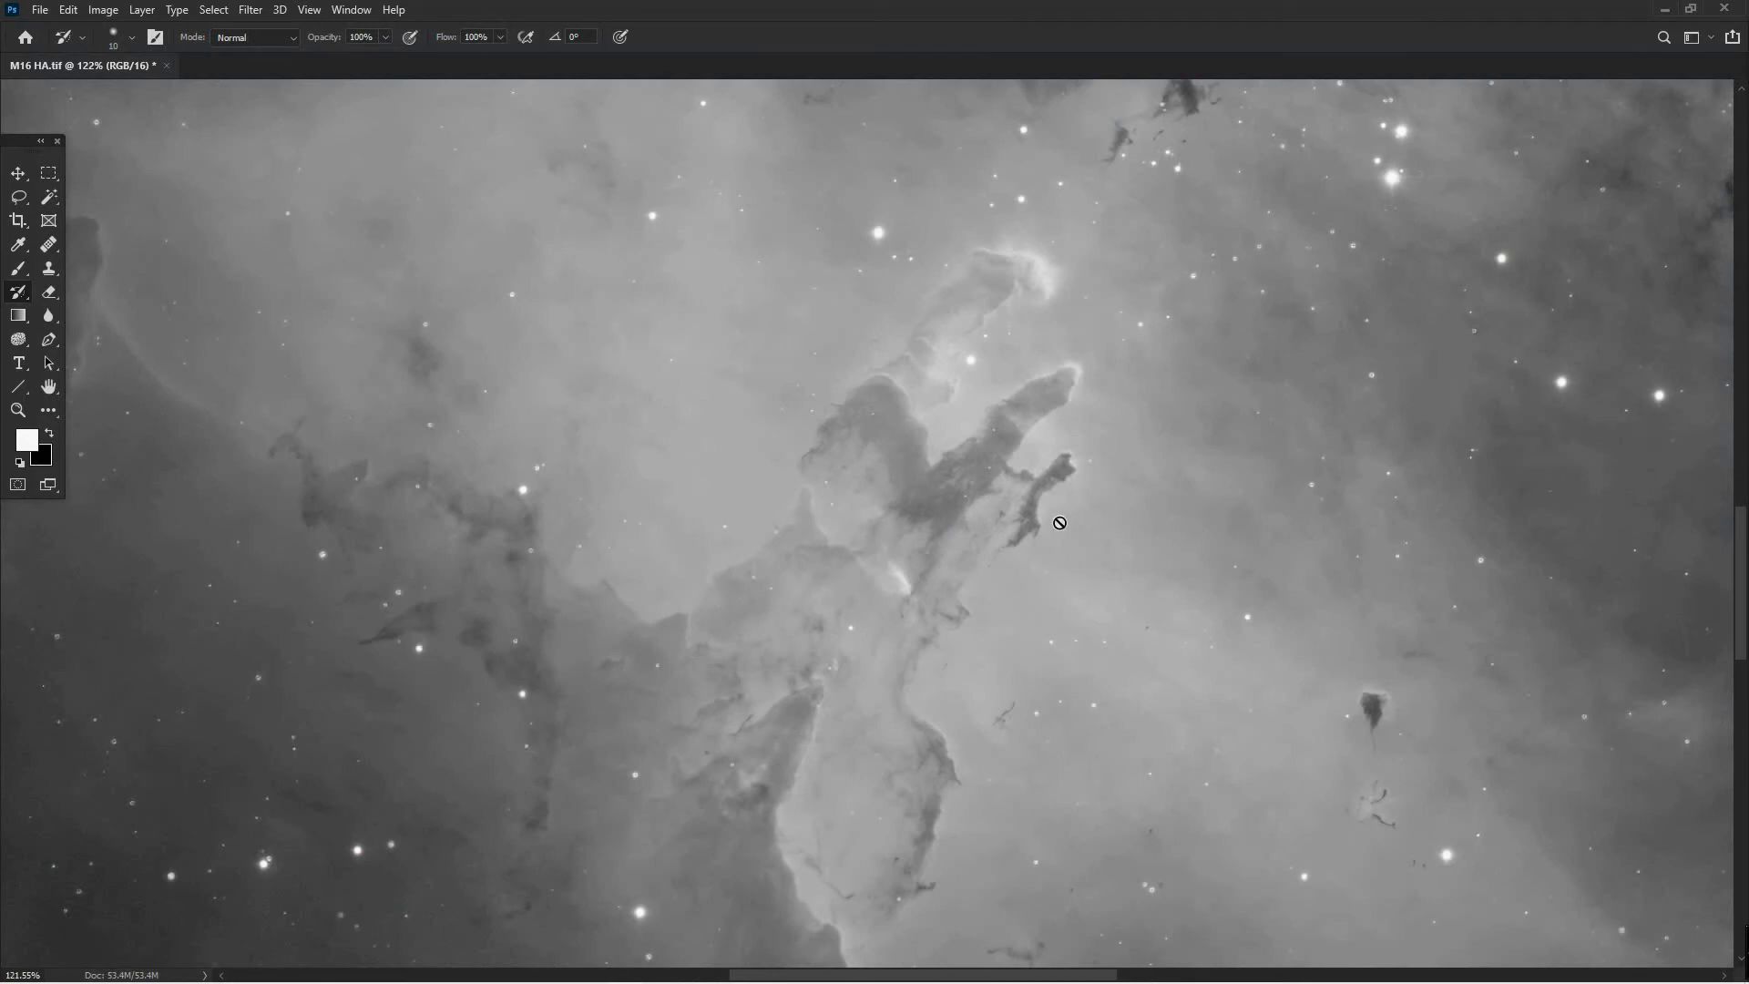
{"action": "scroll", "coordinate": [916, 522], "scroll_direction": "up", "scroll_amount": 1}
{"action": "scroll", "coordinate": [915, 522], "scroll_direction": "up", "scroll_amount": 1}
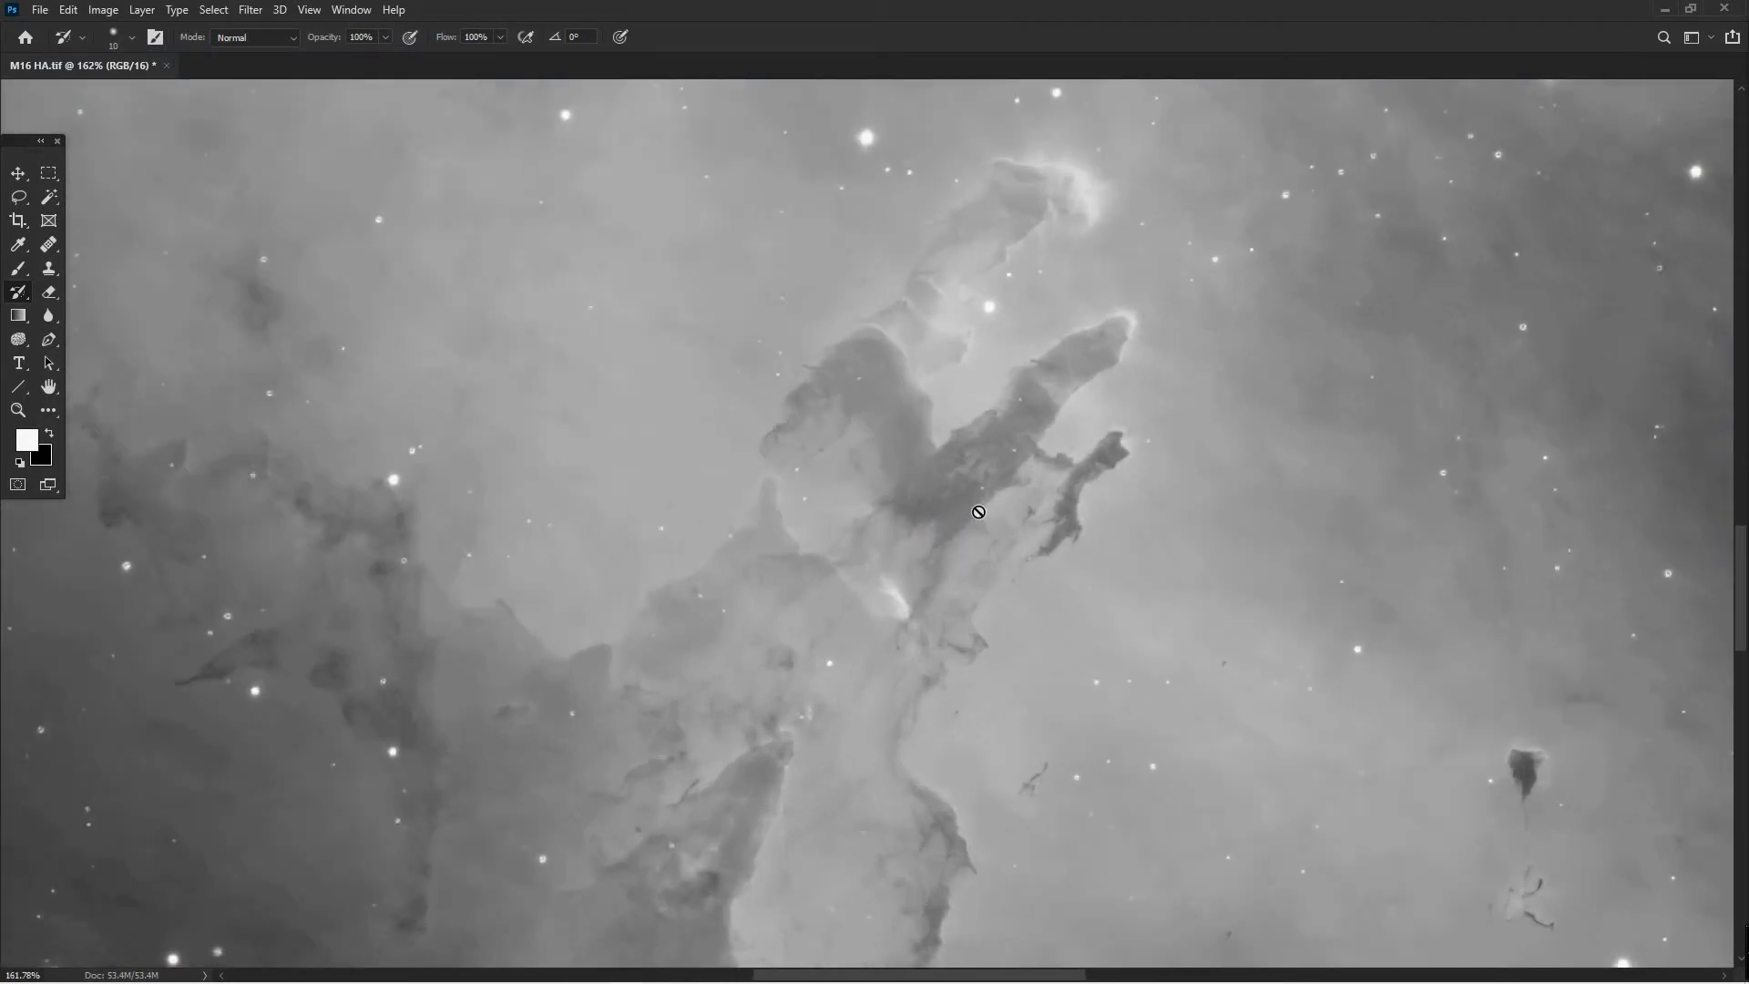
{"action": "left_click_drag", "start_coordinate": [976, 500], "coordinate": [957, 607]}
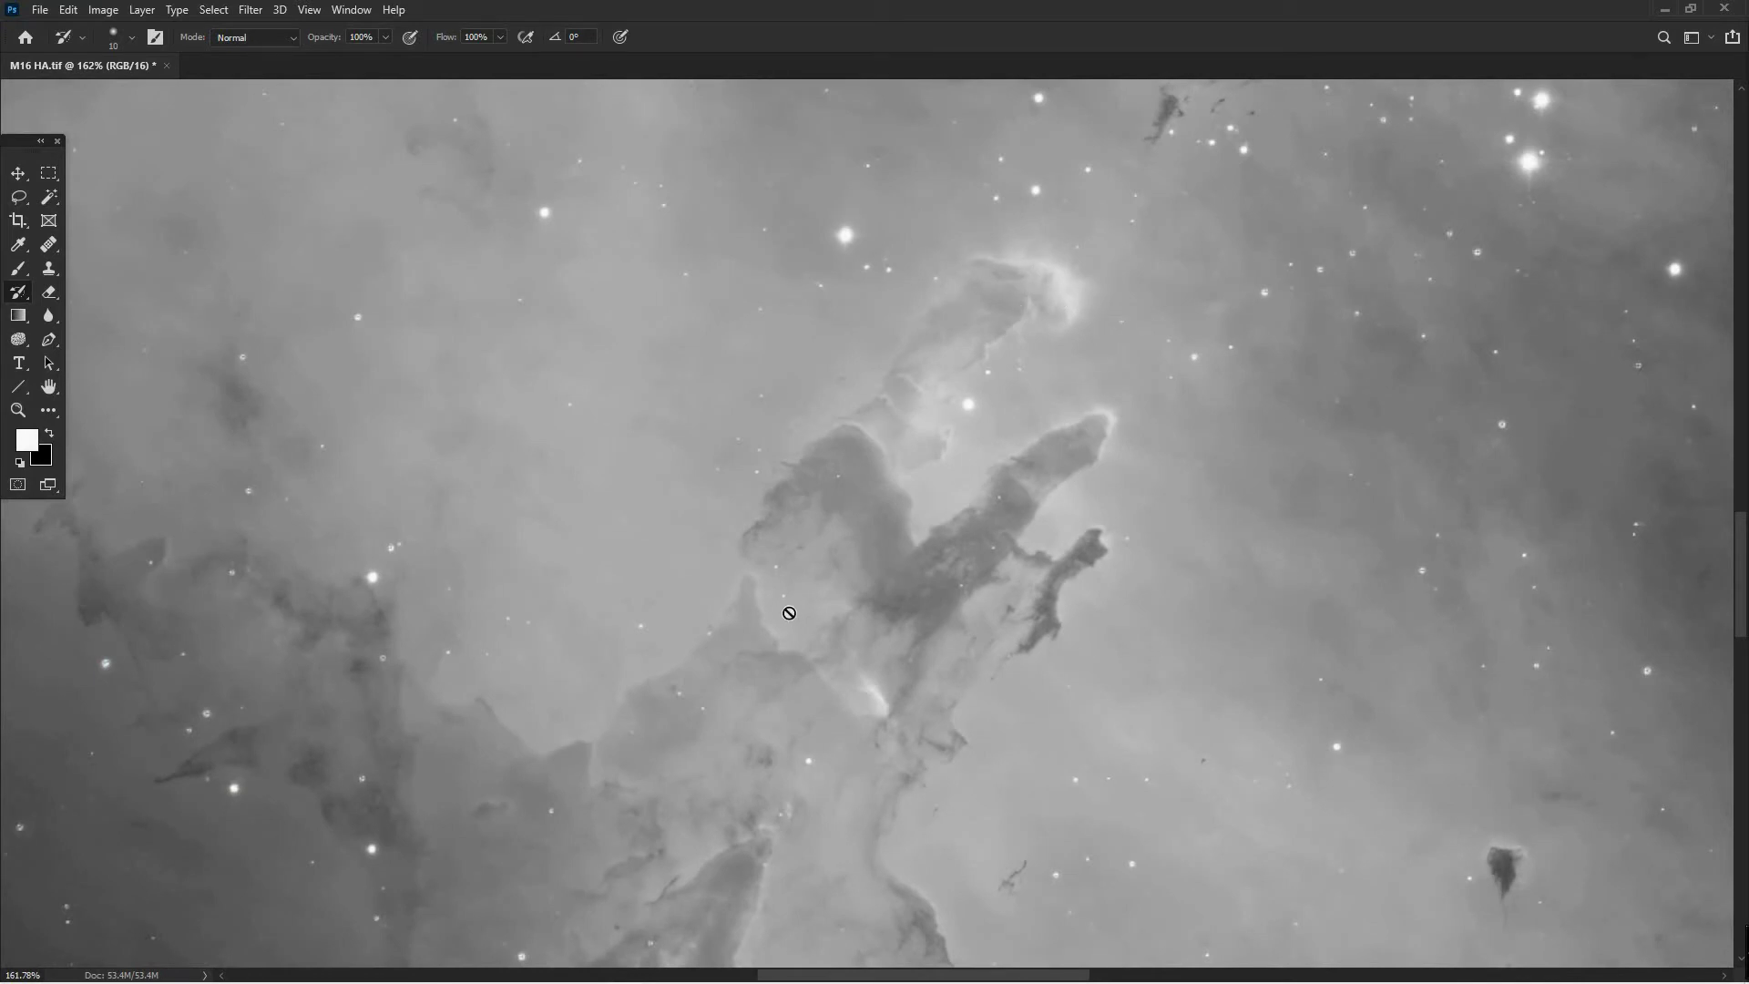
{"action": "left_click_drag", "start_coordinate": [1026, 726], "coordinate": [890, 297]}
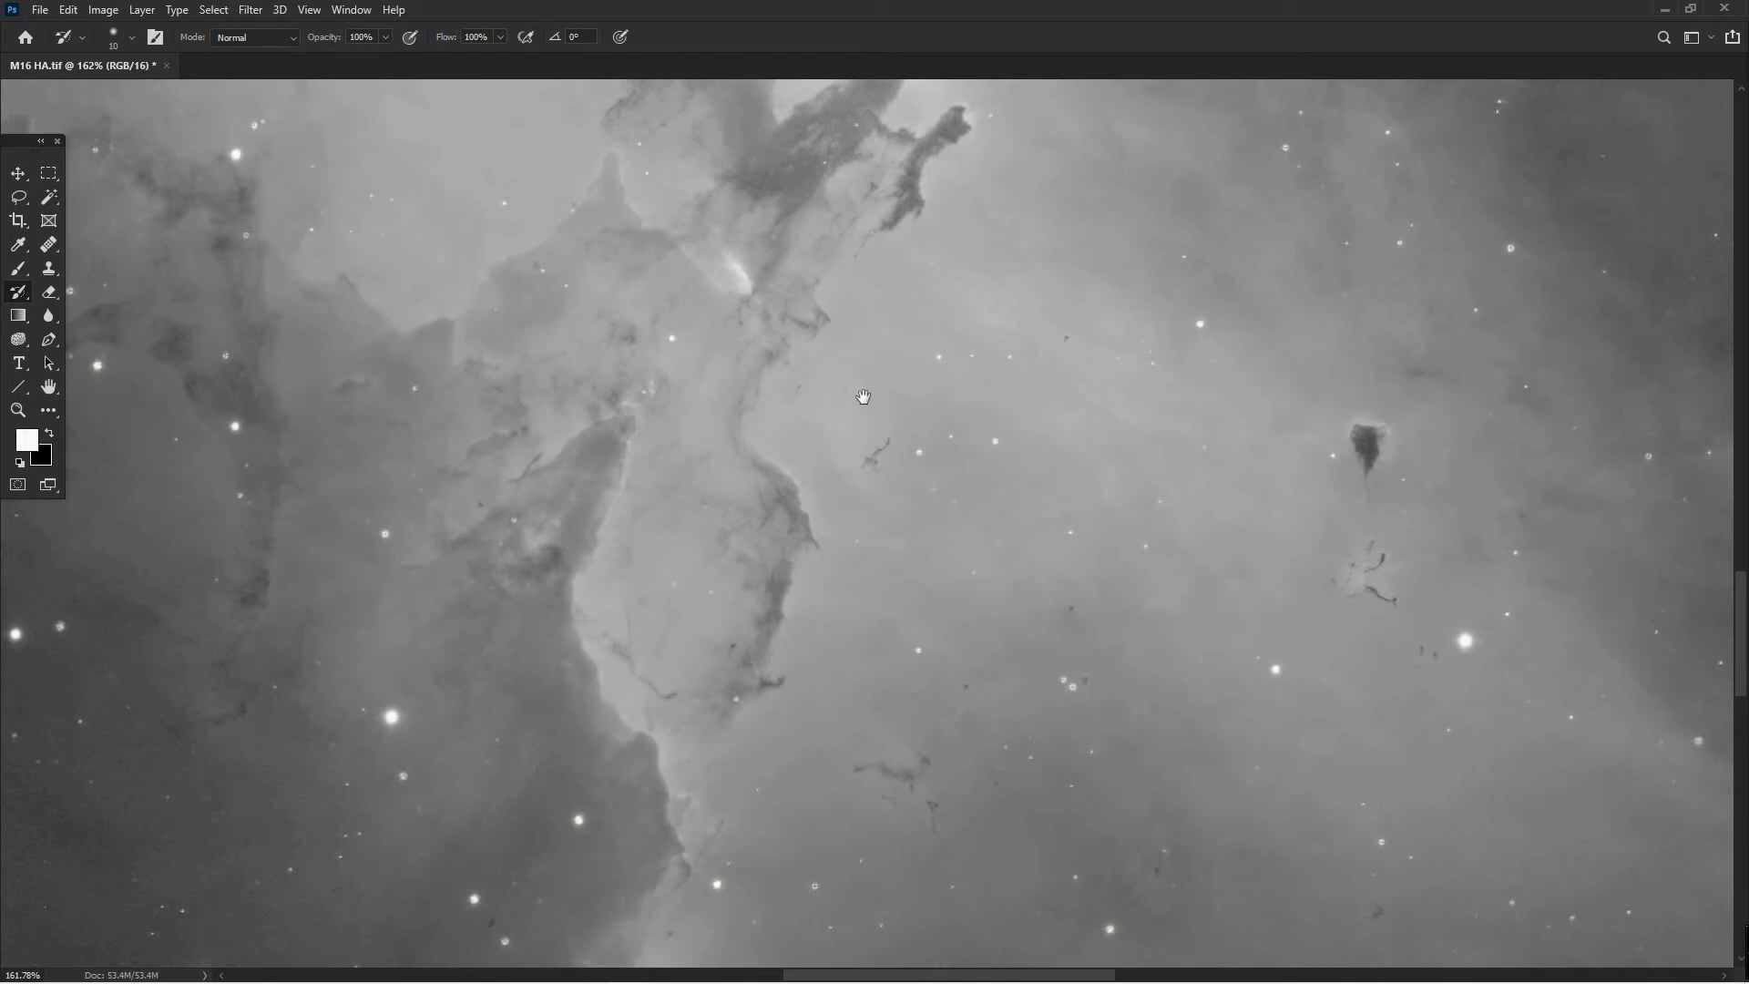
{"action": "left_click_drag", "start_coordinate": [863, 398], "coordinate": [948, 590]}
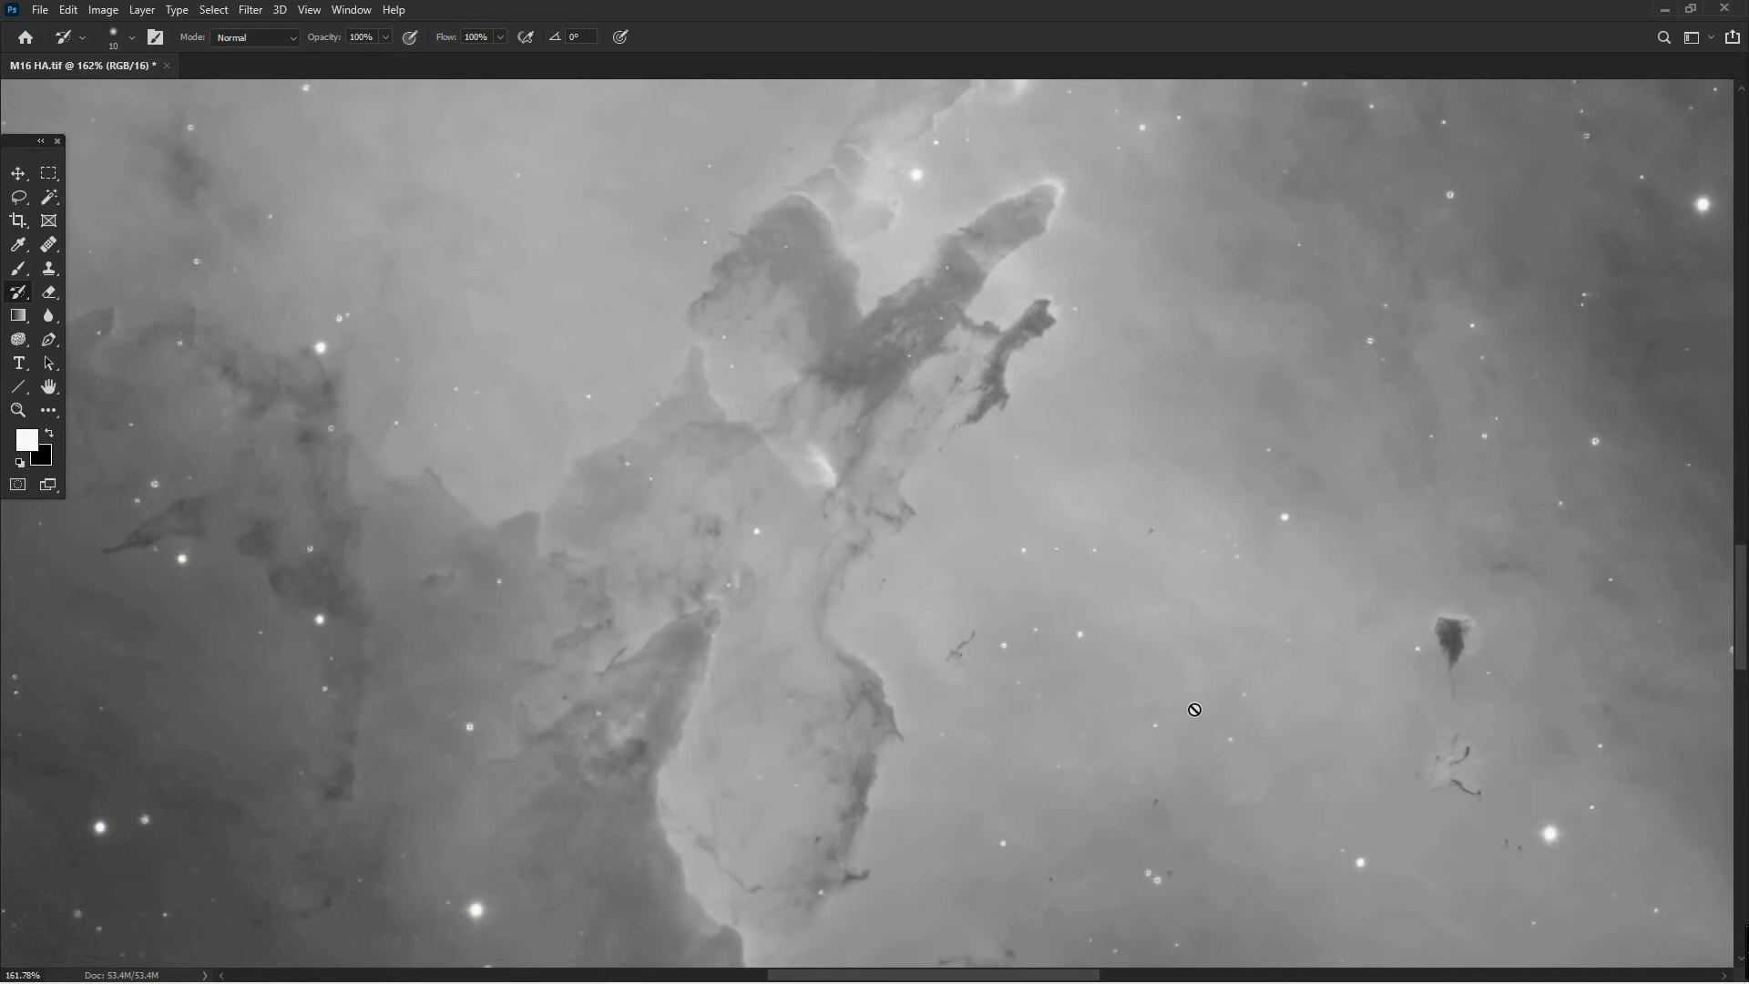
{"action": "scroll", "coordinate": [982, 487], "scroll_direction": "down", "scroll_amount": 5}
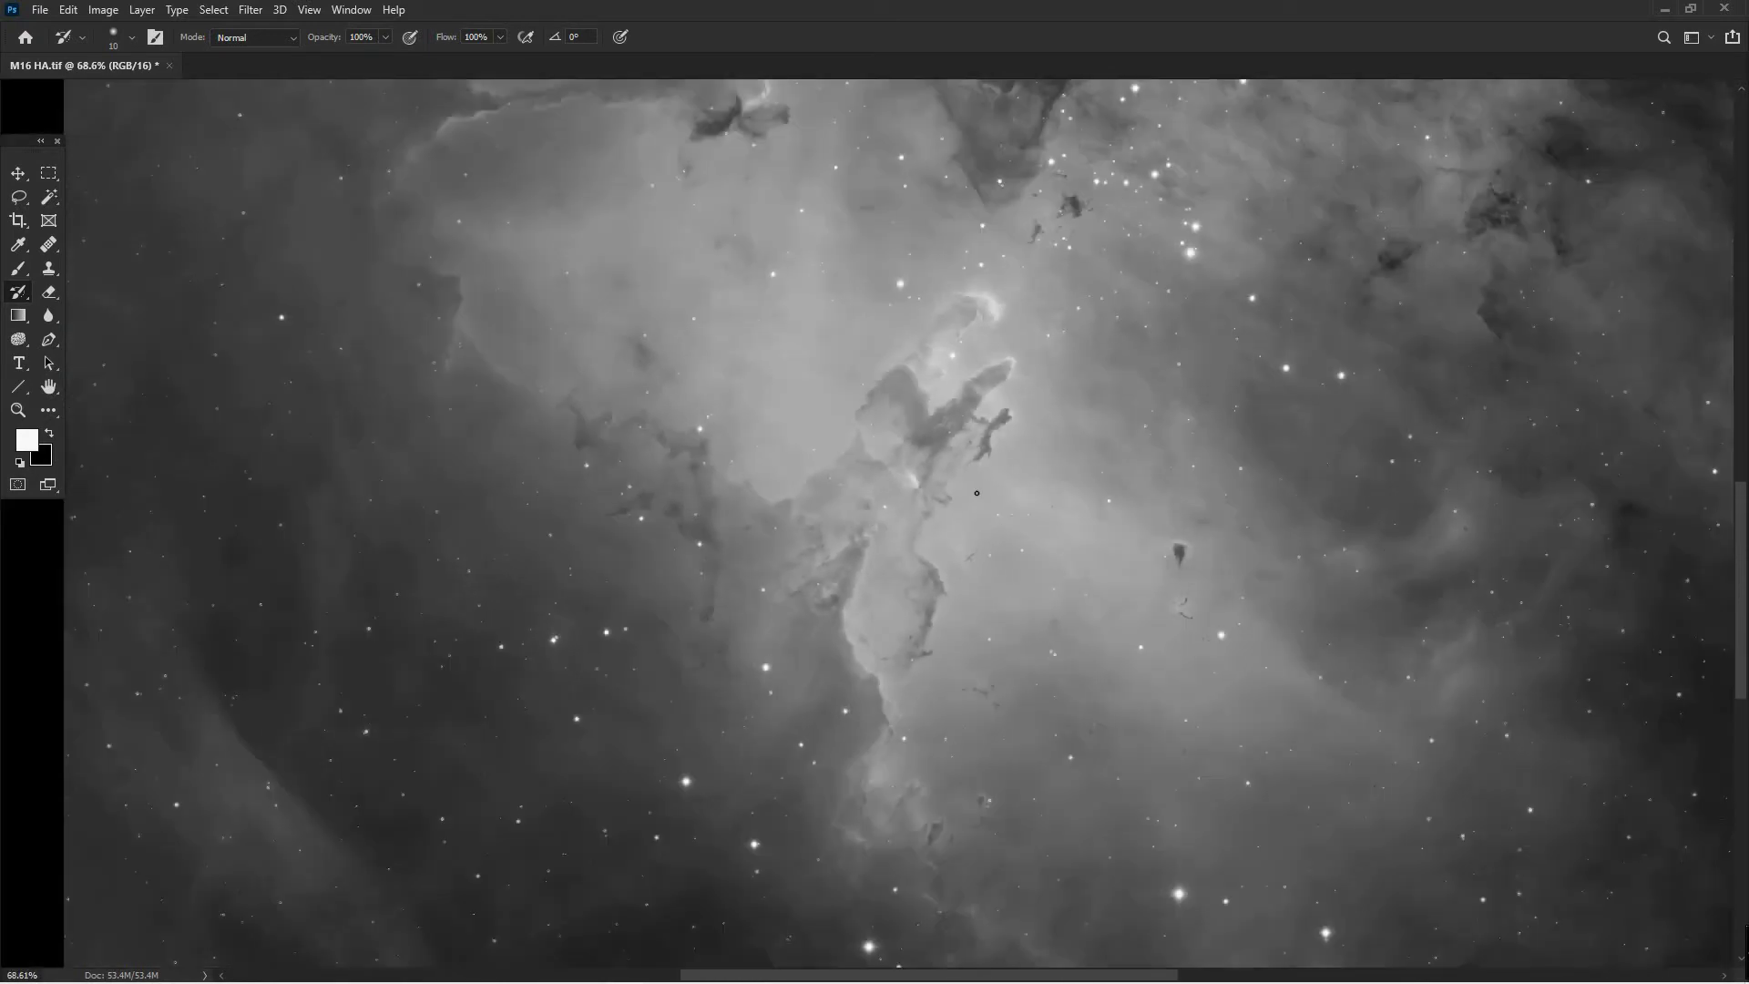
{"action": "left_click_drag", "start_coordinate": [1048, 372], "coordinate": [897, 897]}
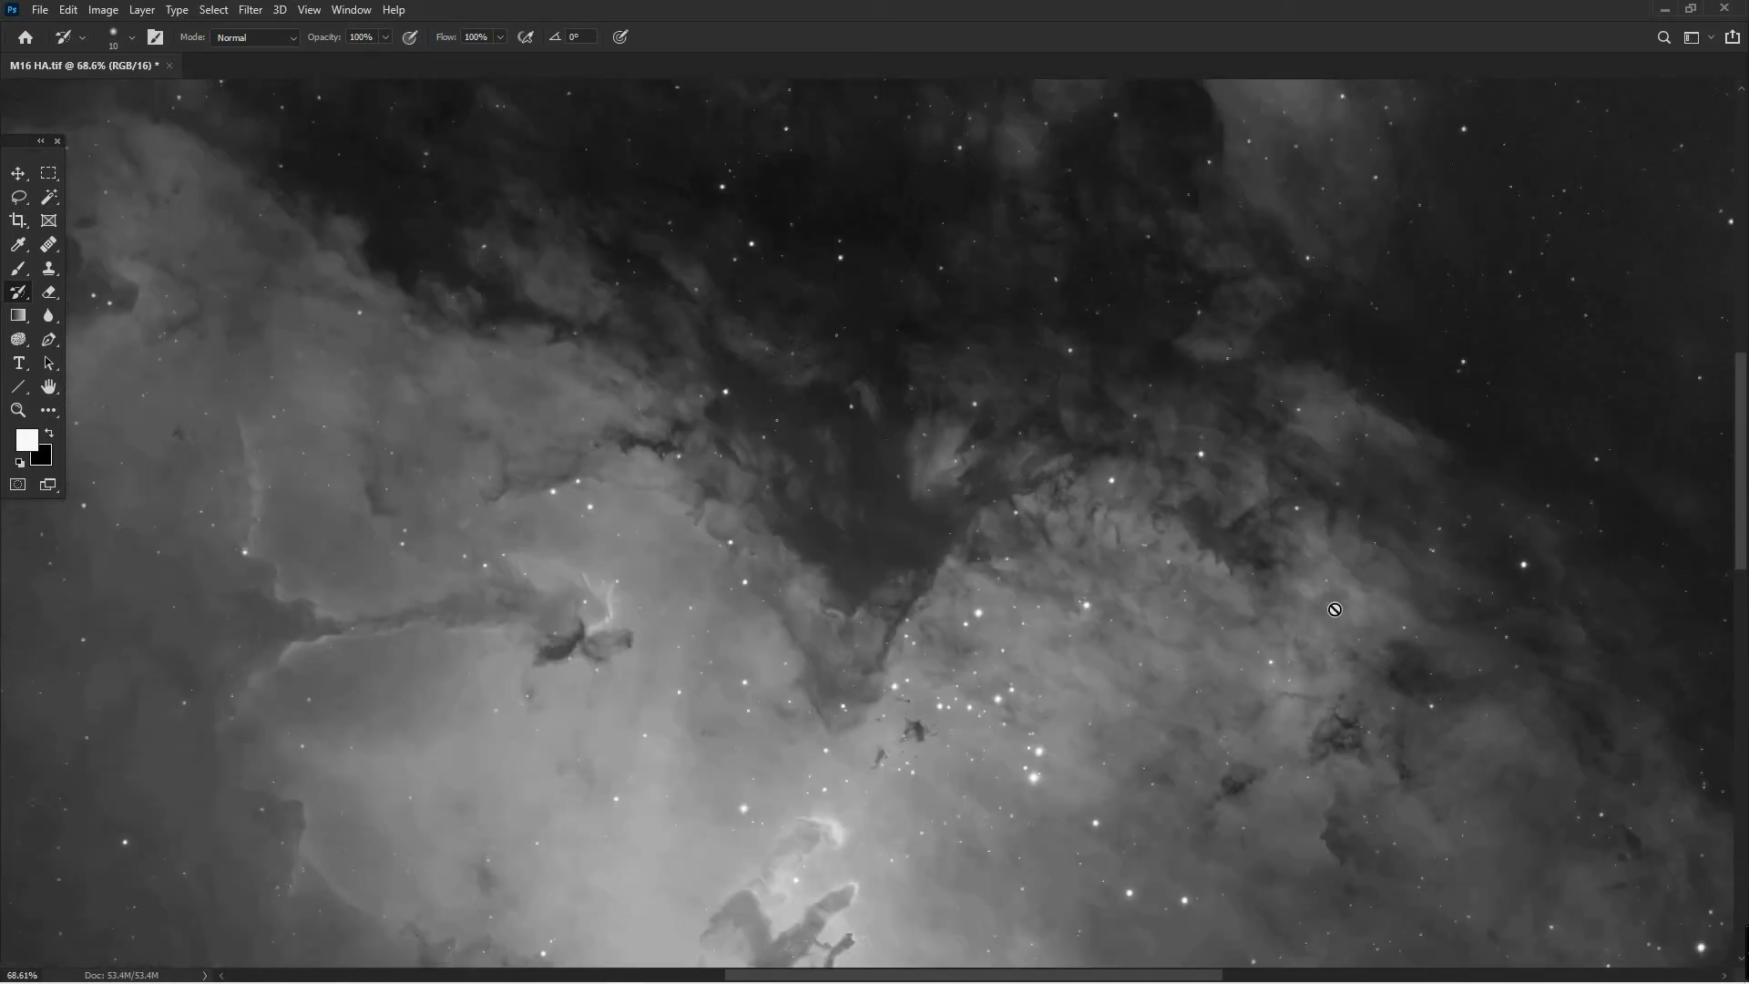
{"action": "left_click_drag", "start_coordinate": [944, 774], "coordinate": [992, 543]}
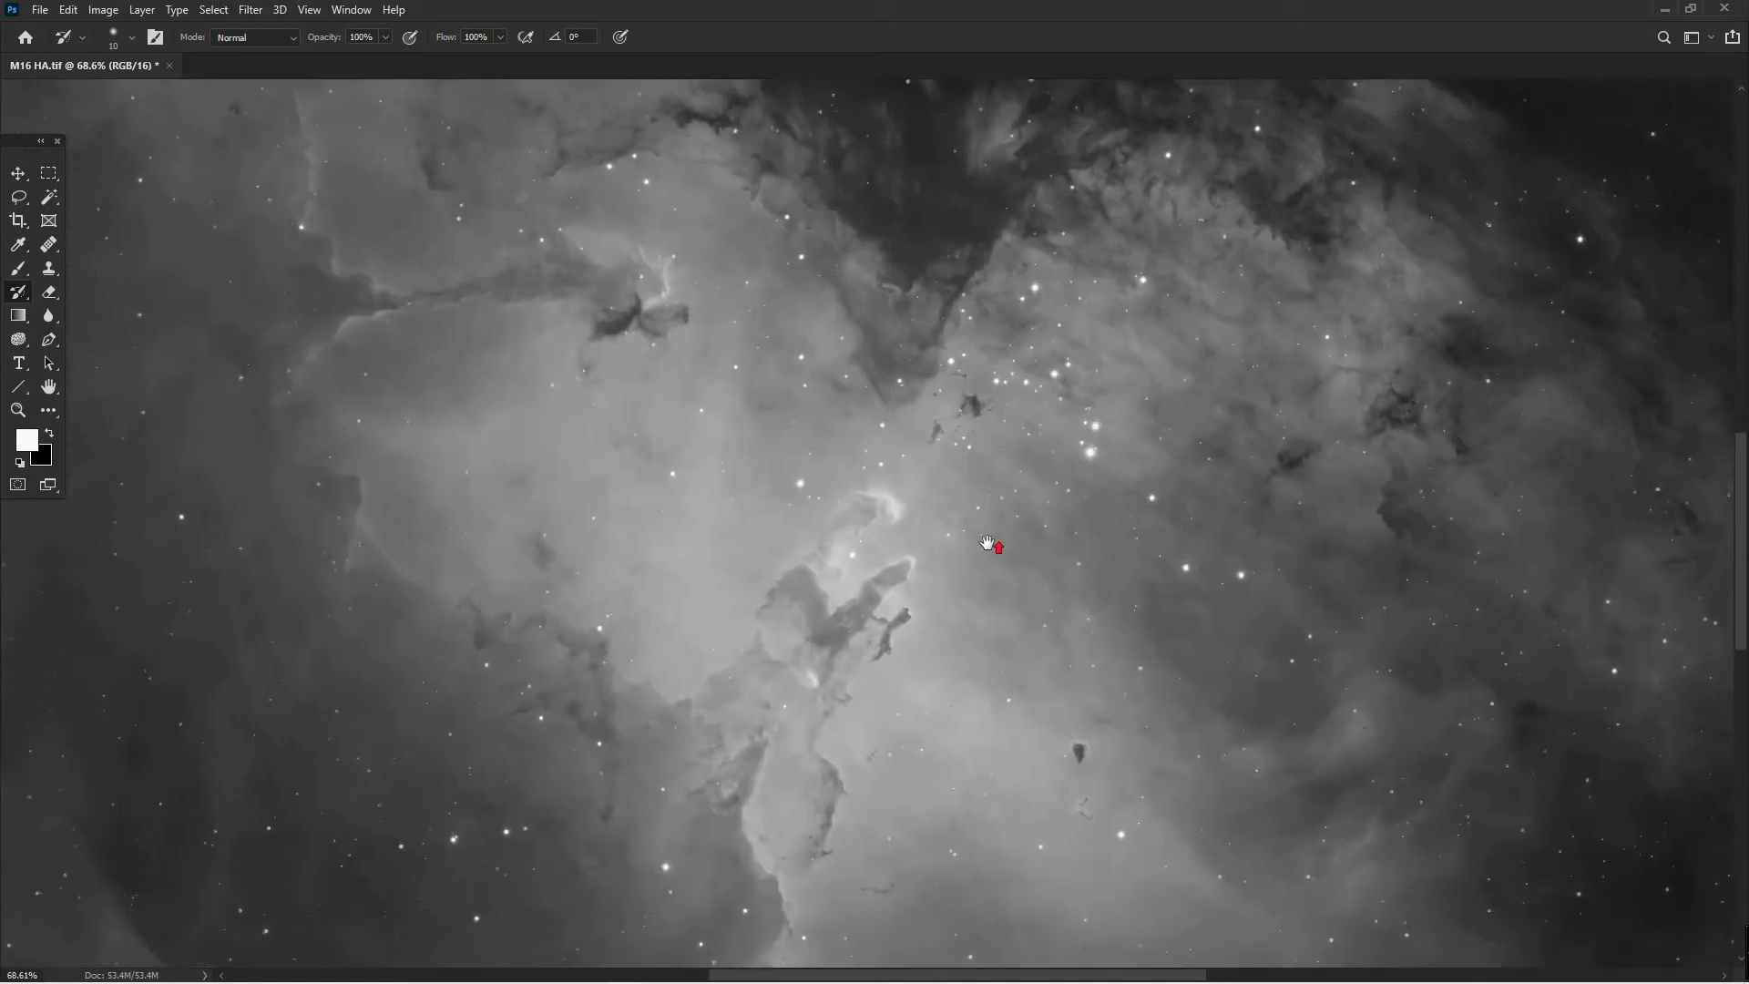
{"action": "scroll", "coordinate": [987, 543], "scroll_direction": "up", "scroll_amount": 4}
{"action": "left_click_drag", "start_coordinate": [1183, 262], "coordinate": [1180, 637]}
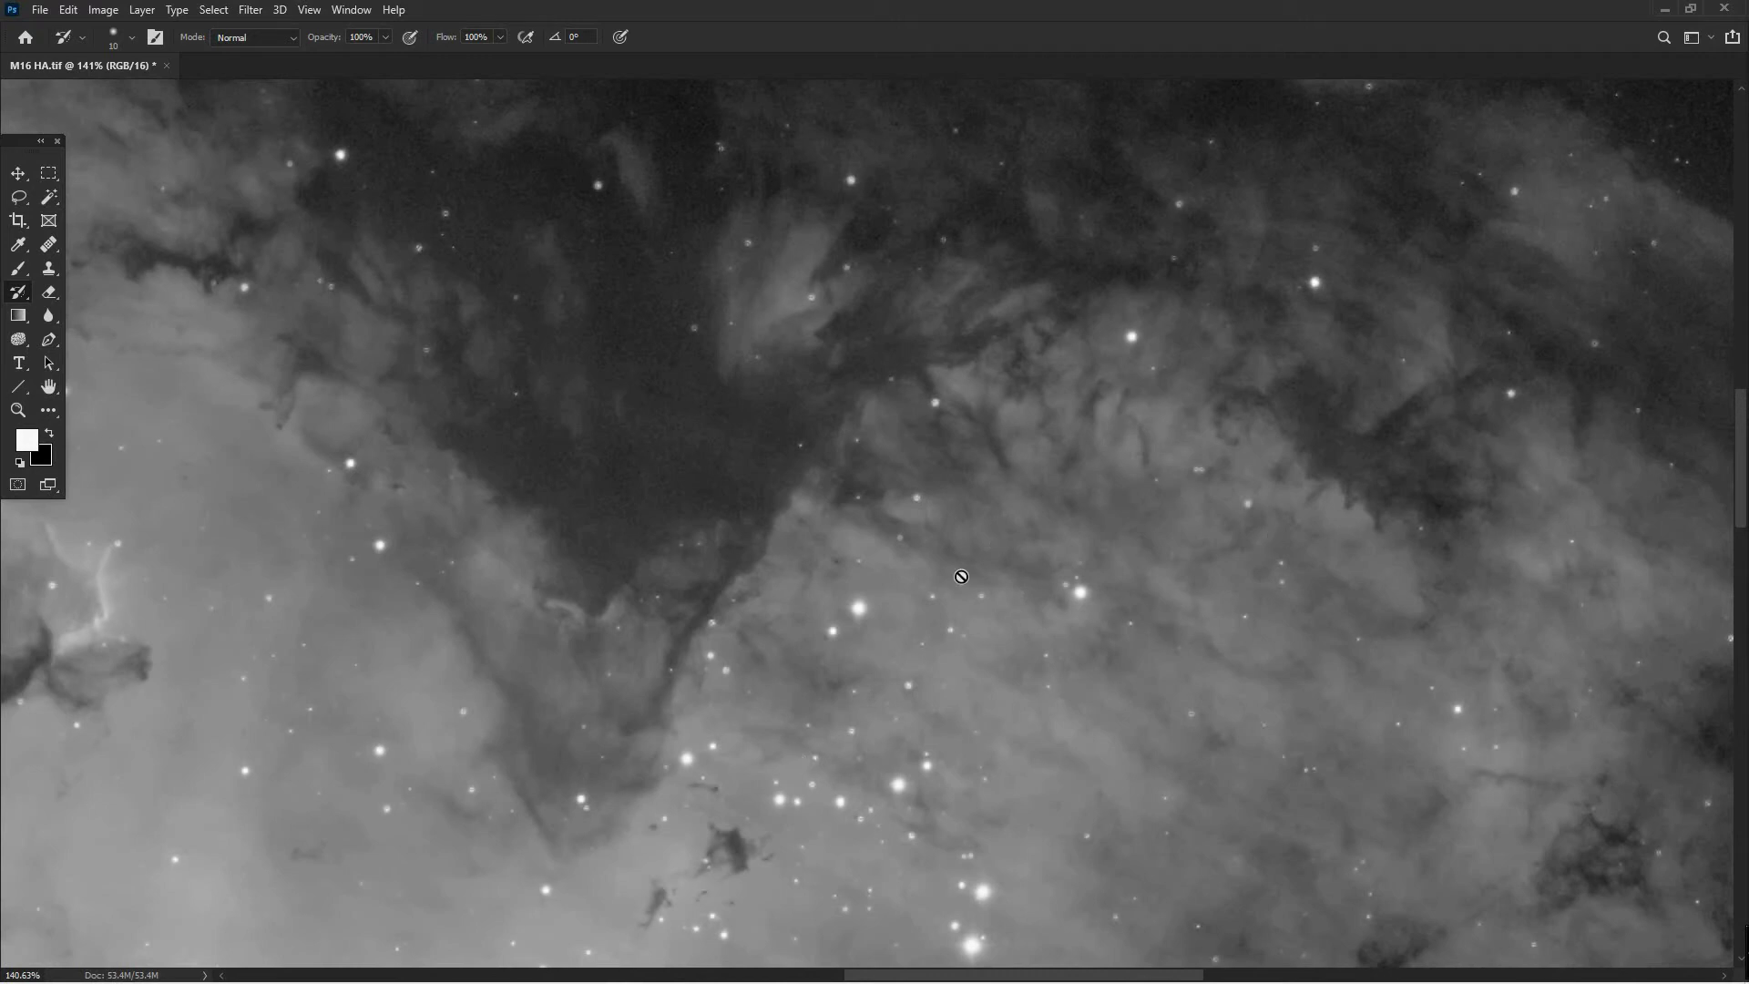
{"action": "left_click_drag", "start_coordinate": [885, 755], "coordinate": [1194, 100]}
{"action": "left_click_drag", "start_coordinate": [983, 678], "coordinate": [1139, 505]}
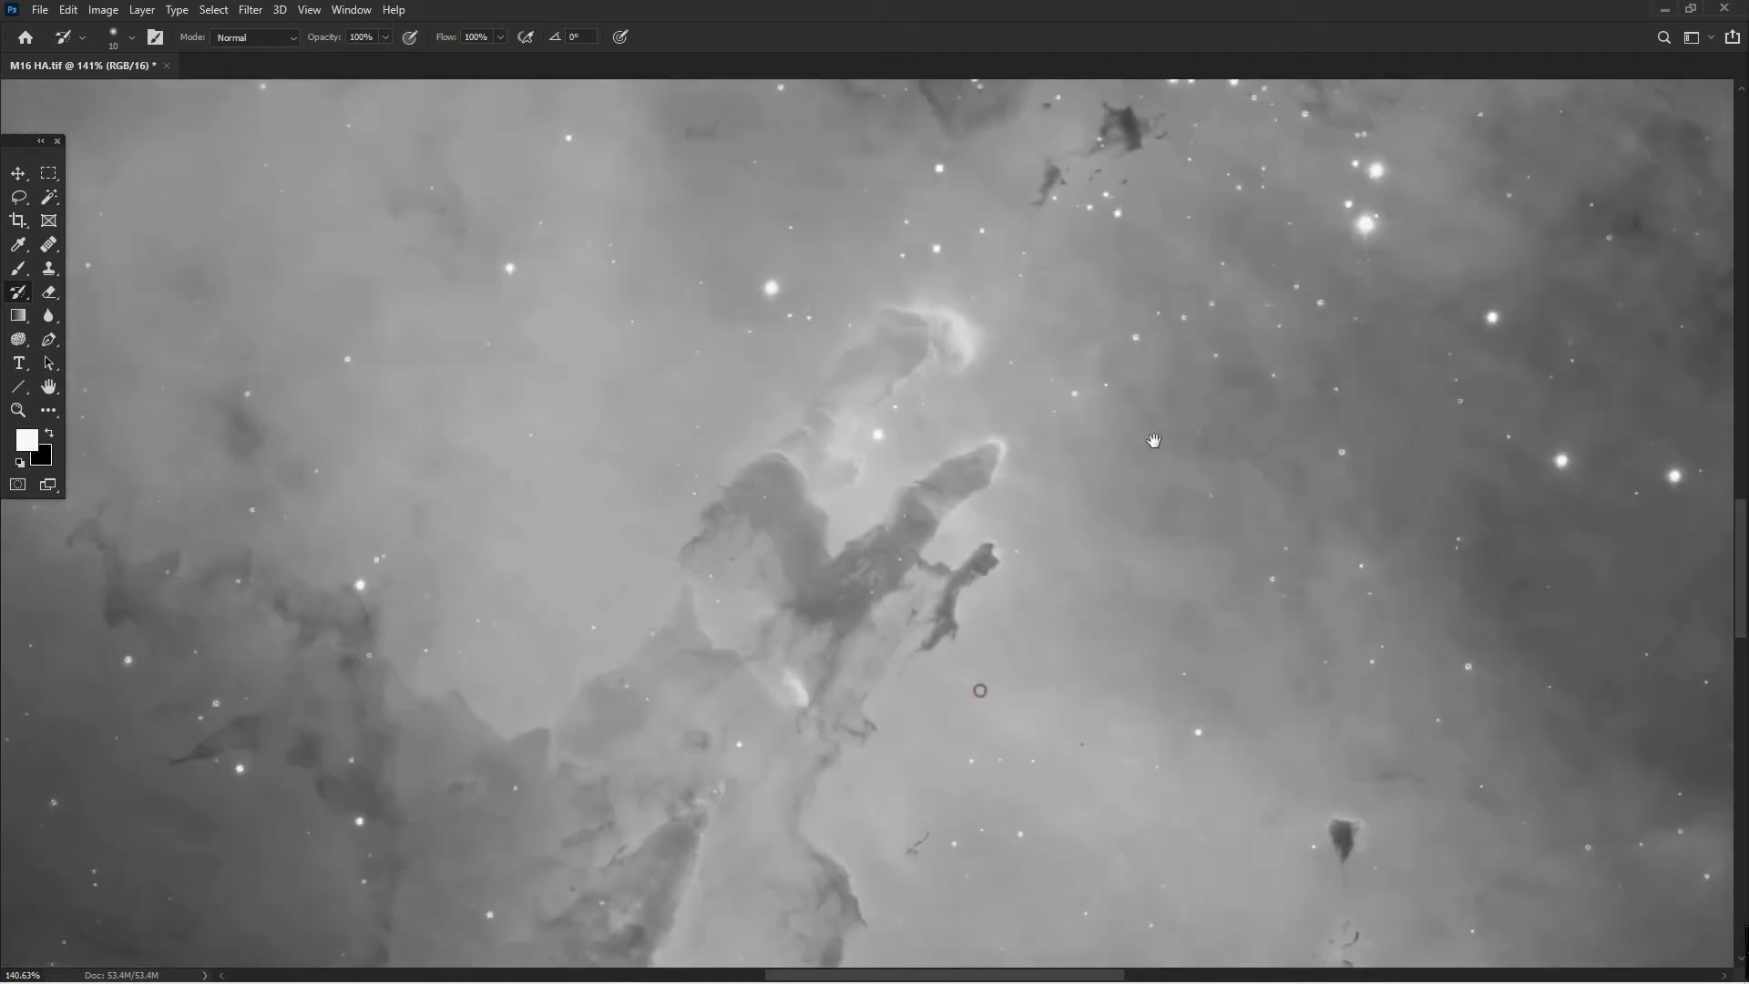
{"action": "left_click_drag", "start_coordinate": [1052, 683], "coordinate": [1082, 648]}
{"action": "left_click_drag", "start_coordinate": [1027, 802], "coordinate": [1059, 669]}
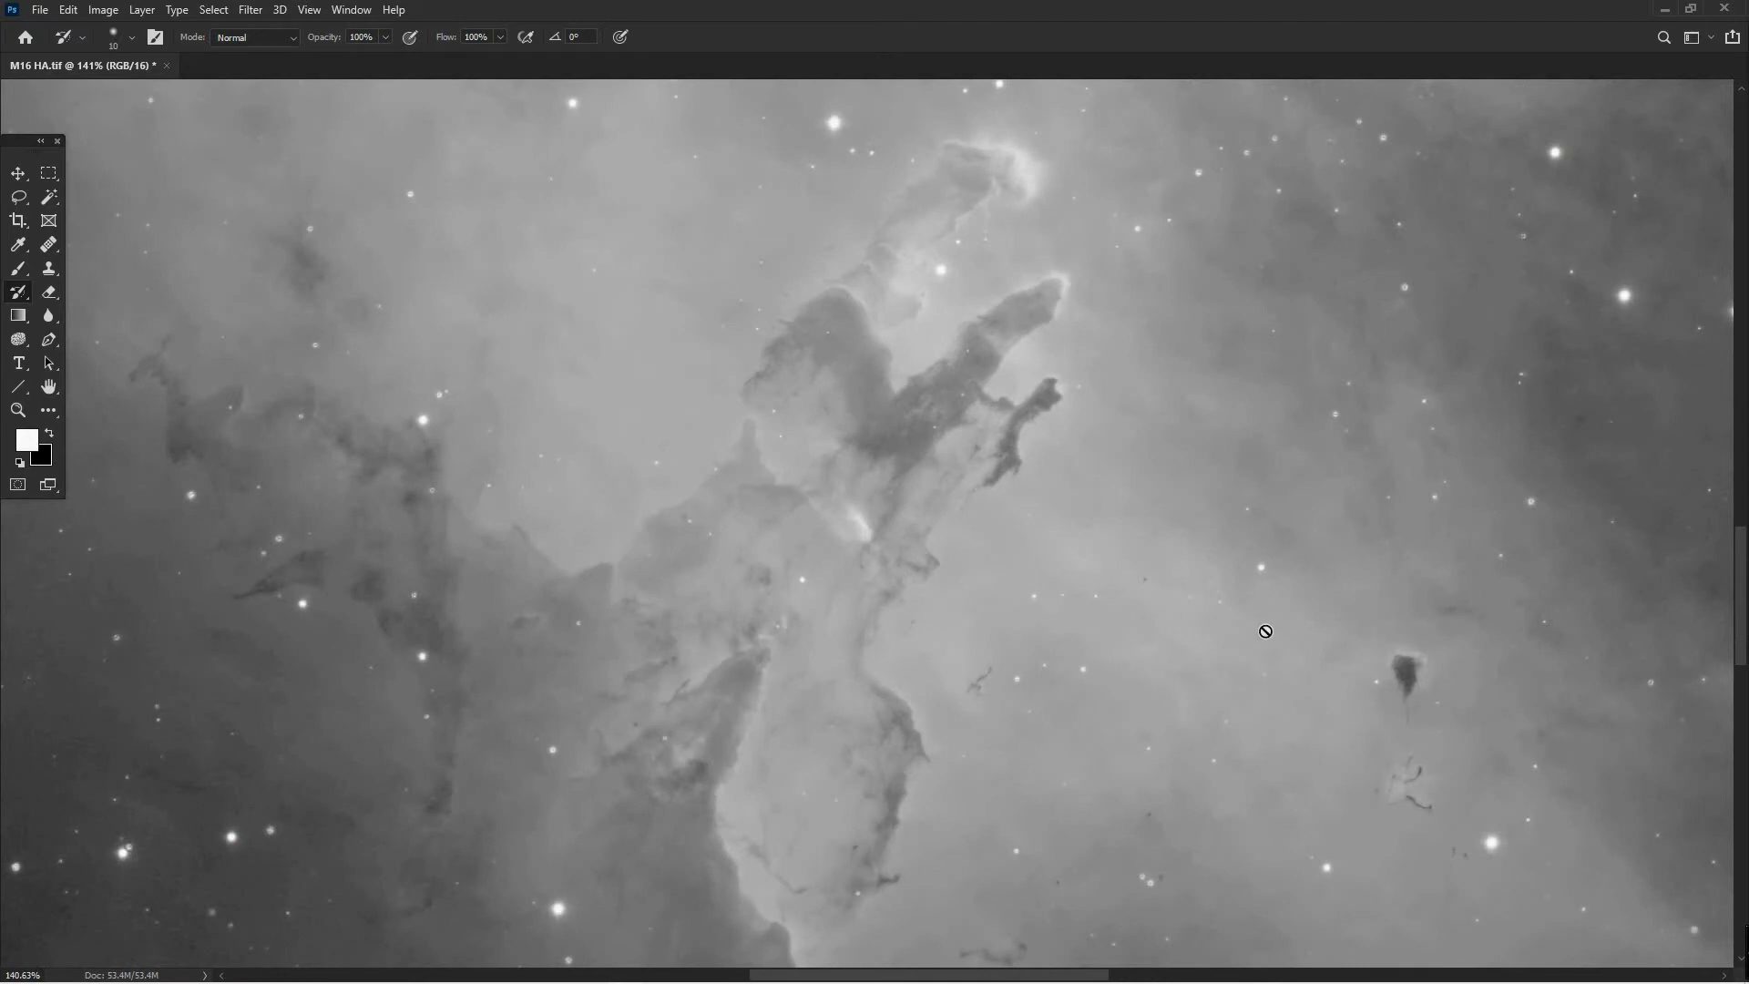
{"action": "scroll", "coordinate": [888, 581], "scroll_direction": "down", "scroll_amount": 3}
{"action": "scroll", "coordinate": [887, 581], "scroll_direction": "down", "scroll_amount": 2}
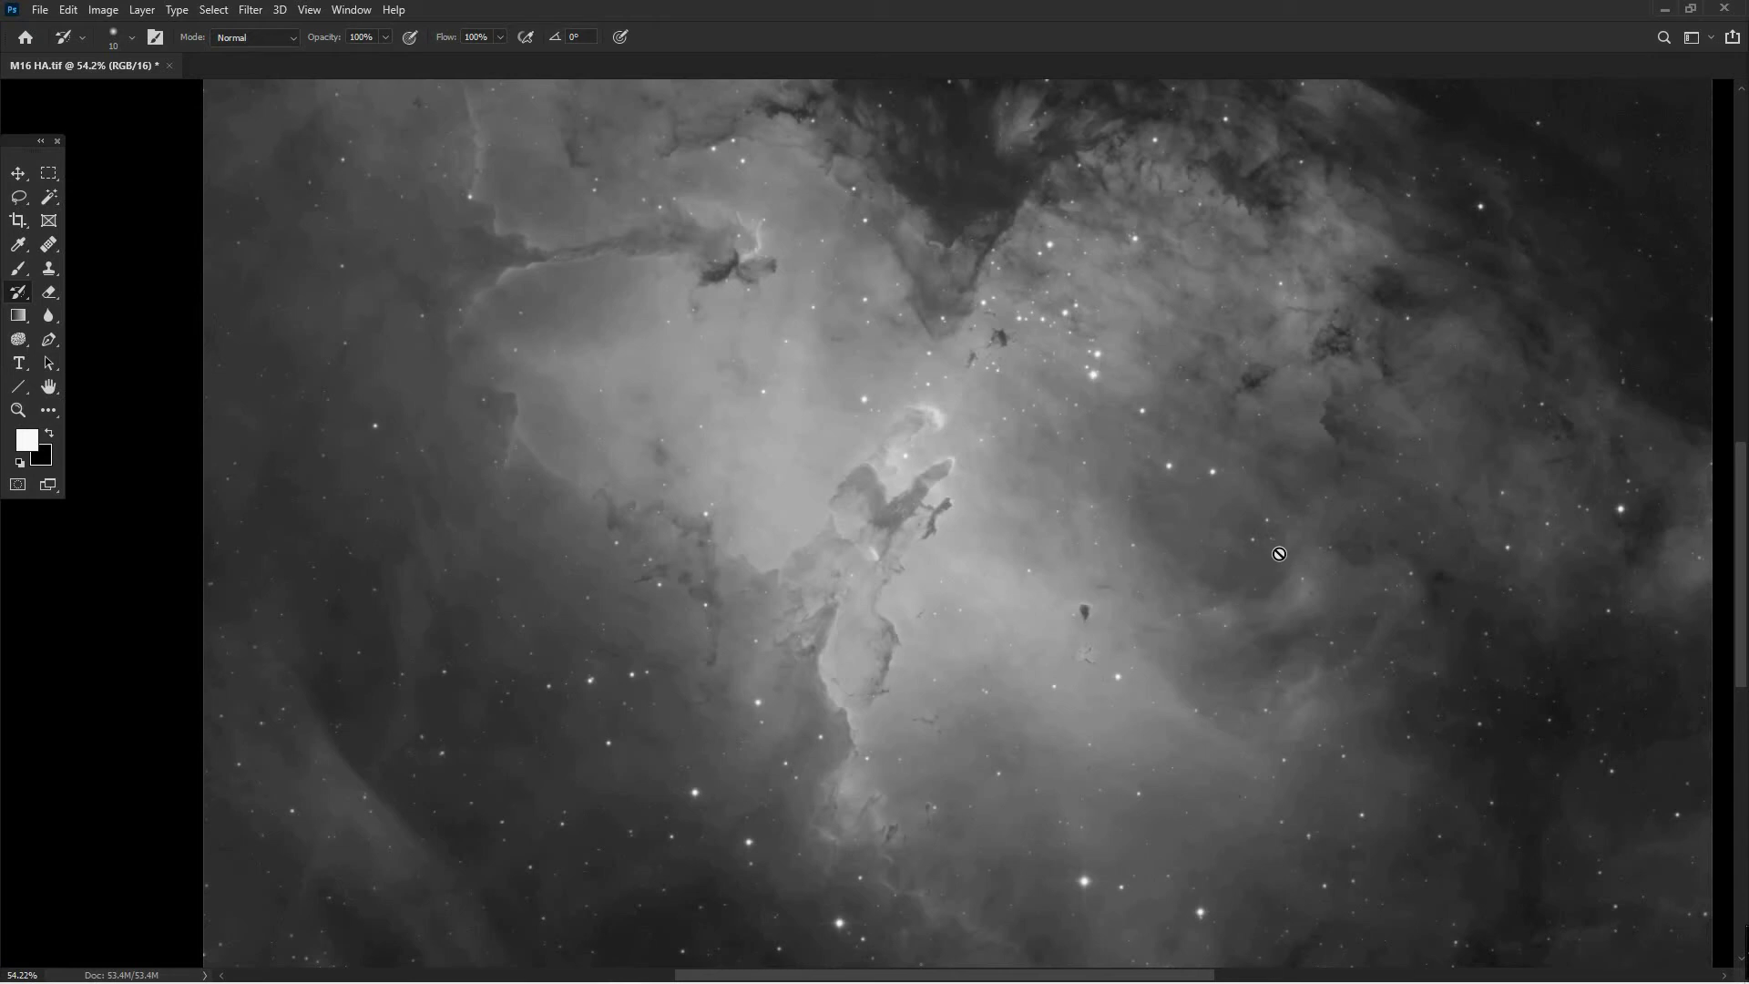
Open the sharpened image in Topaz Sharpen AI for a second pass and centre the split preview on the pillars
{"action": "left_click", "coordinate": [251, 11]}
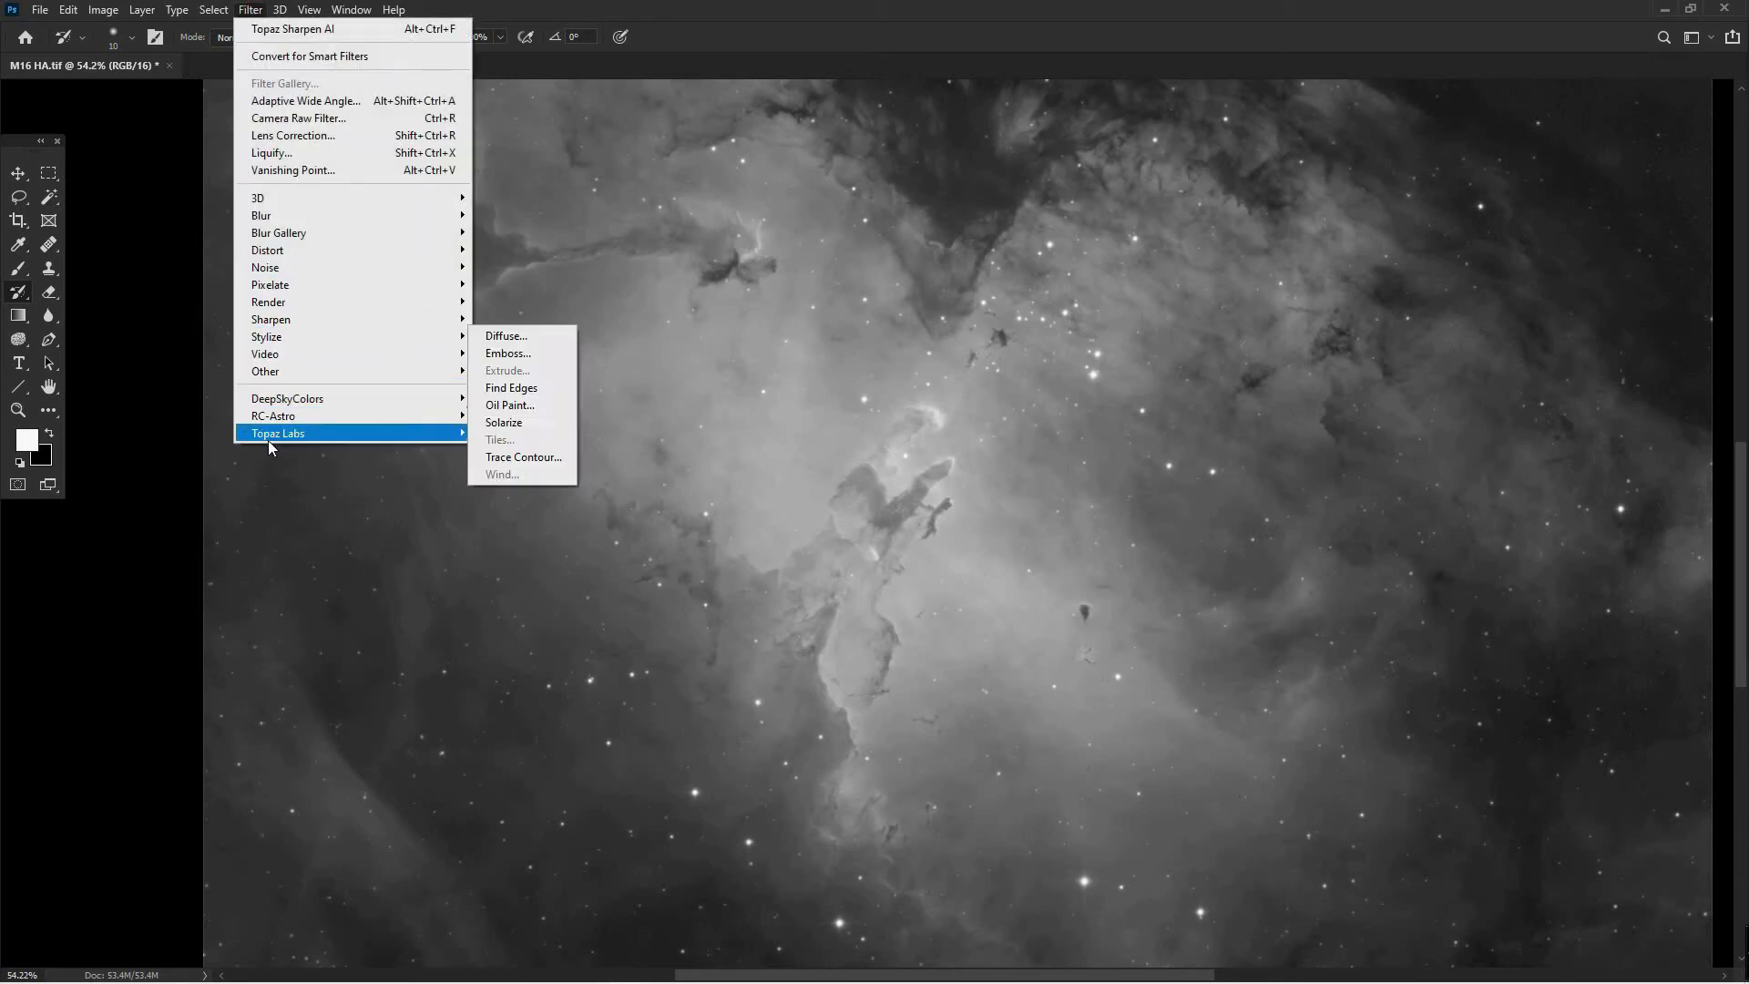
{"action": "mouse_move", "coordinate": [270, 436]}
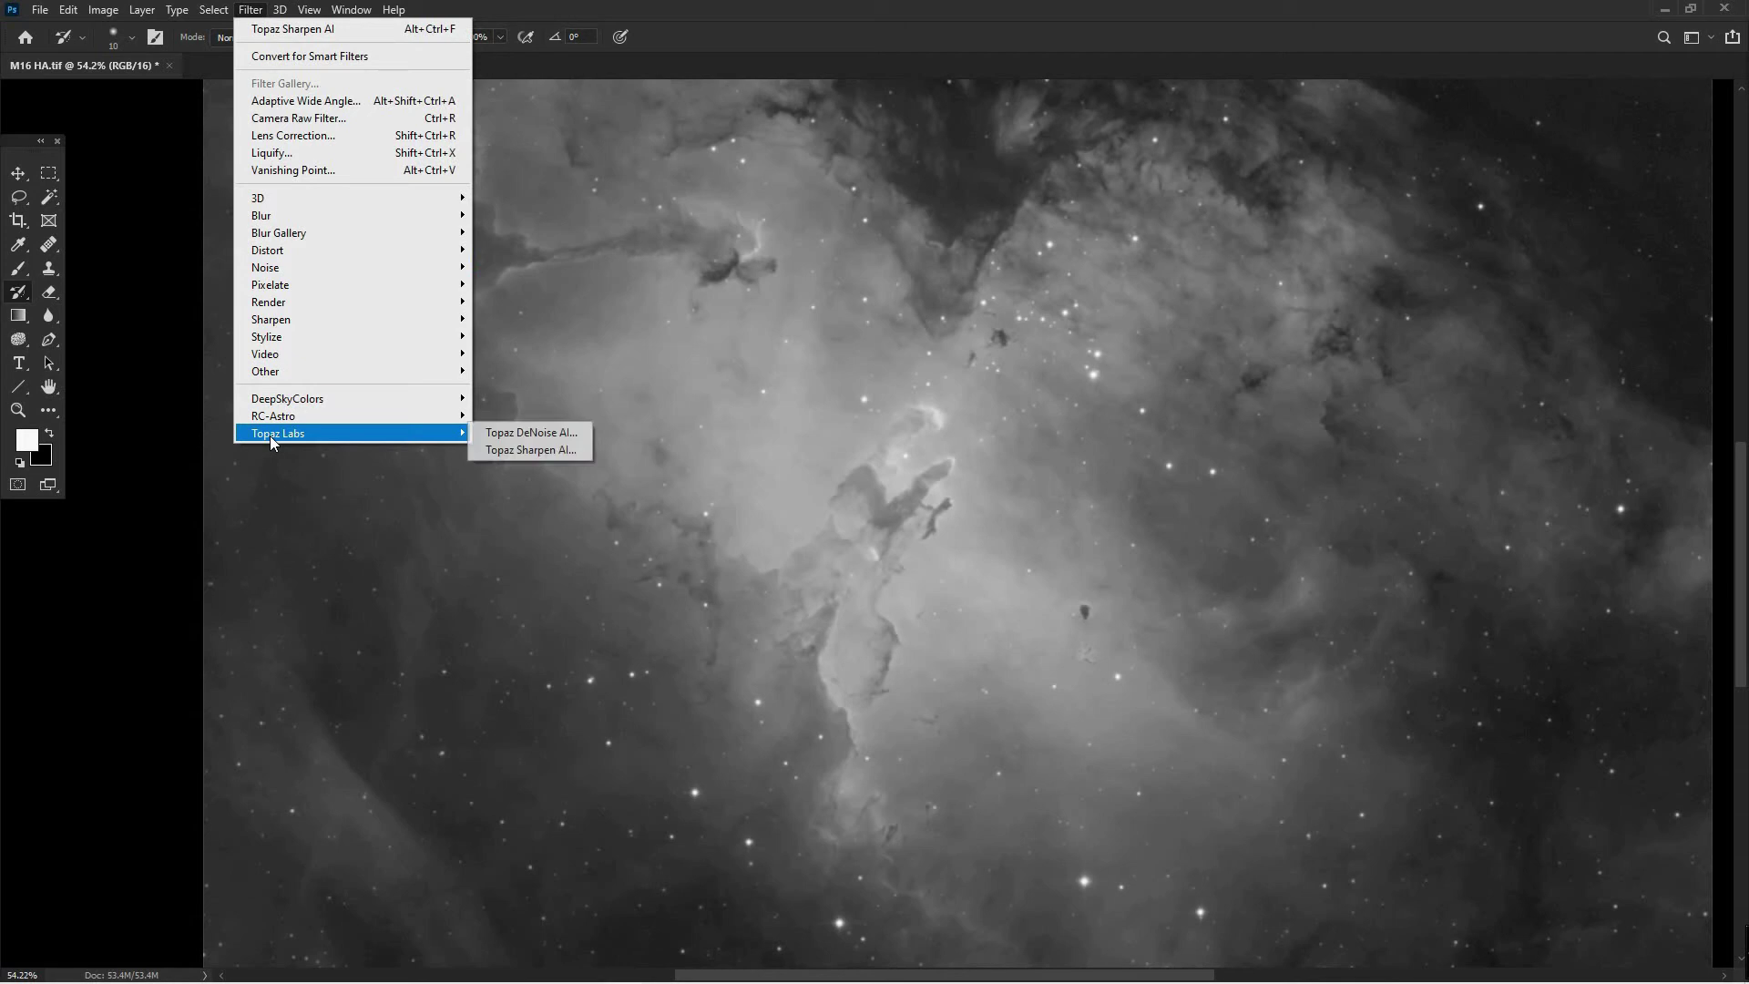
{"action": "left_click", "coordinate": [503, 450]}
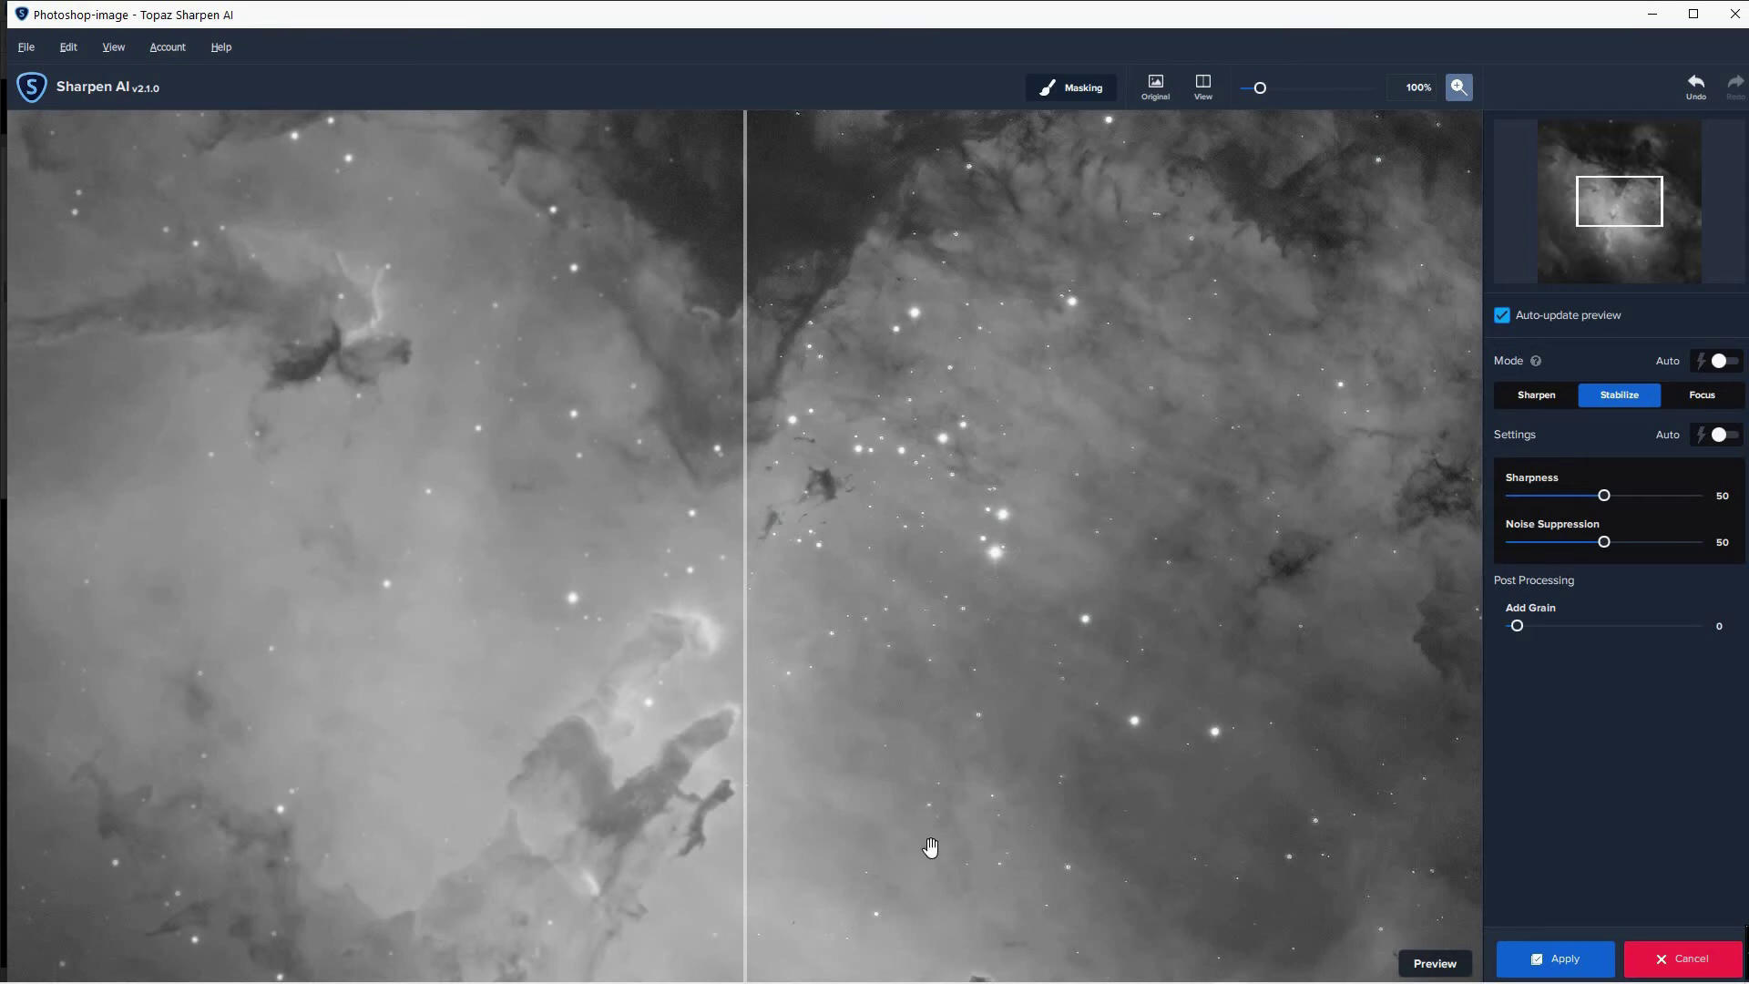
{"action": "mouse_move", "coordinate": [644, 781]}
{"action": "left_mouse_down"}
{"action": "mouse_move", "coordinate": [703, 601]}
{"action": "mouse_move", "coordinate": [781, 535]}
{"action": "left_mouse_up"}
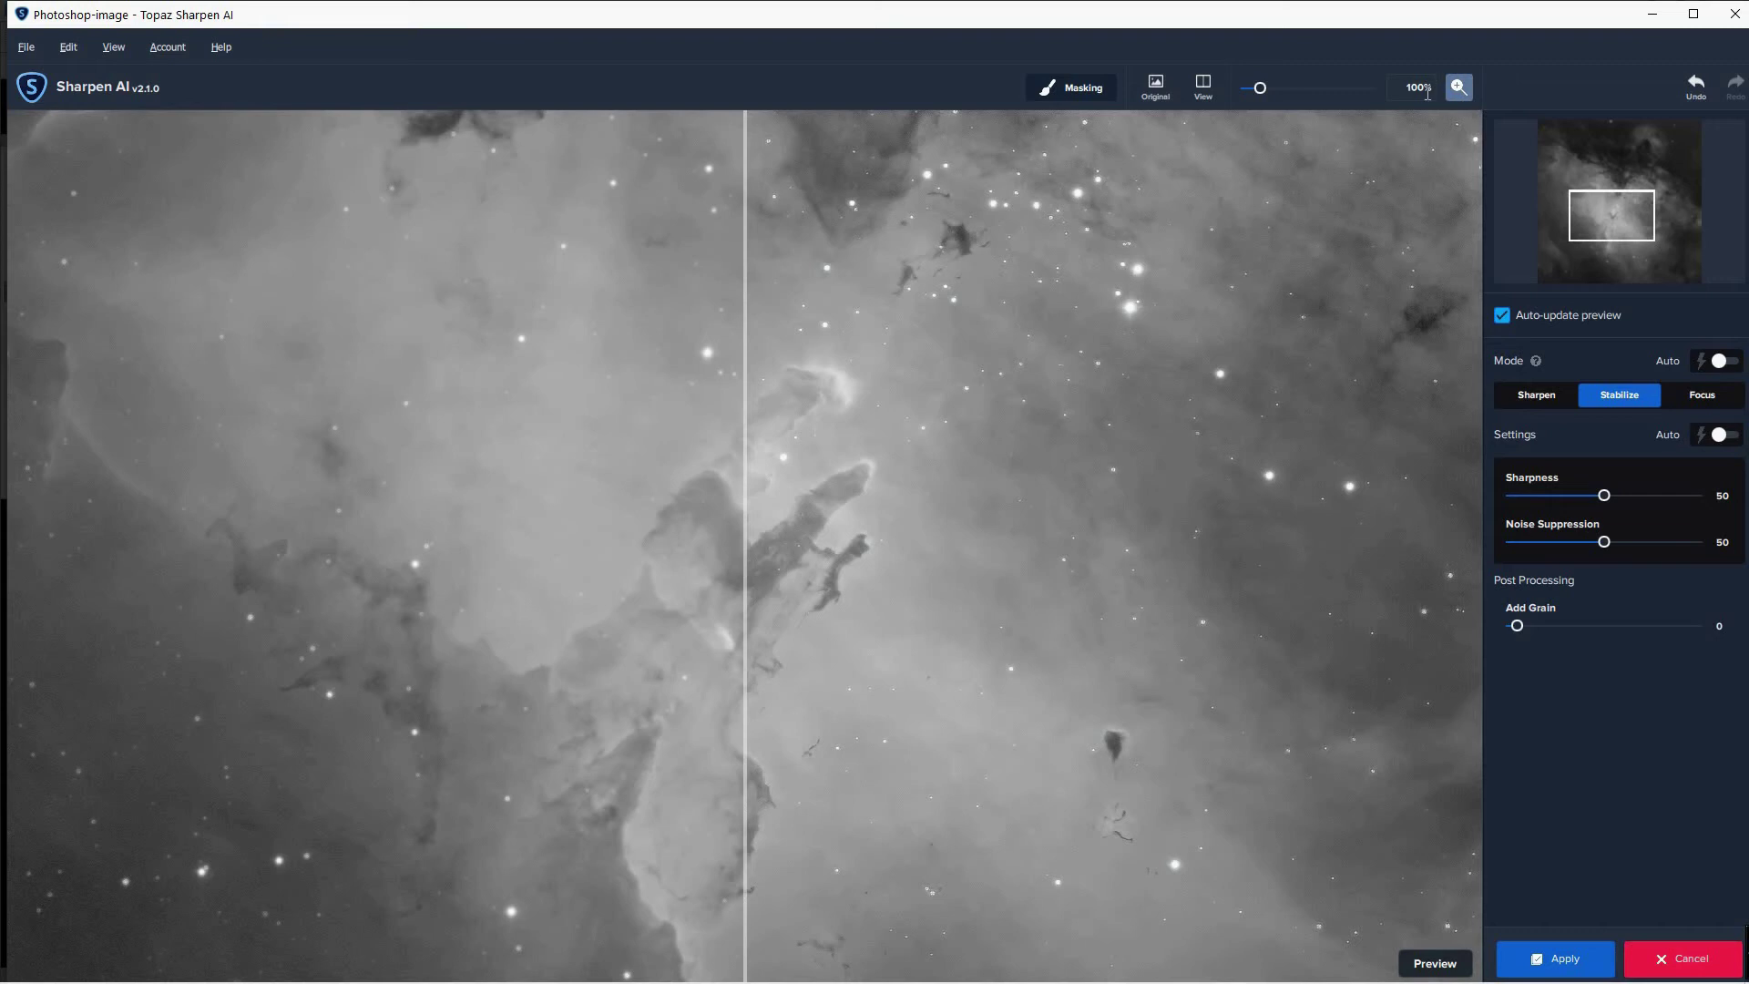
Inspect the pillars in the split preview at 200% magnification and return to 100%
{"action": "left_click", "coordinate": [1459, 87]}
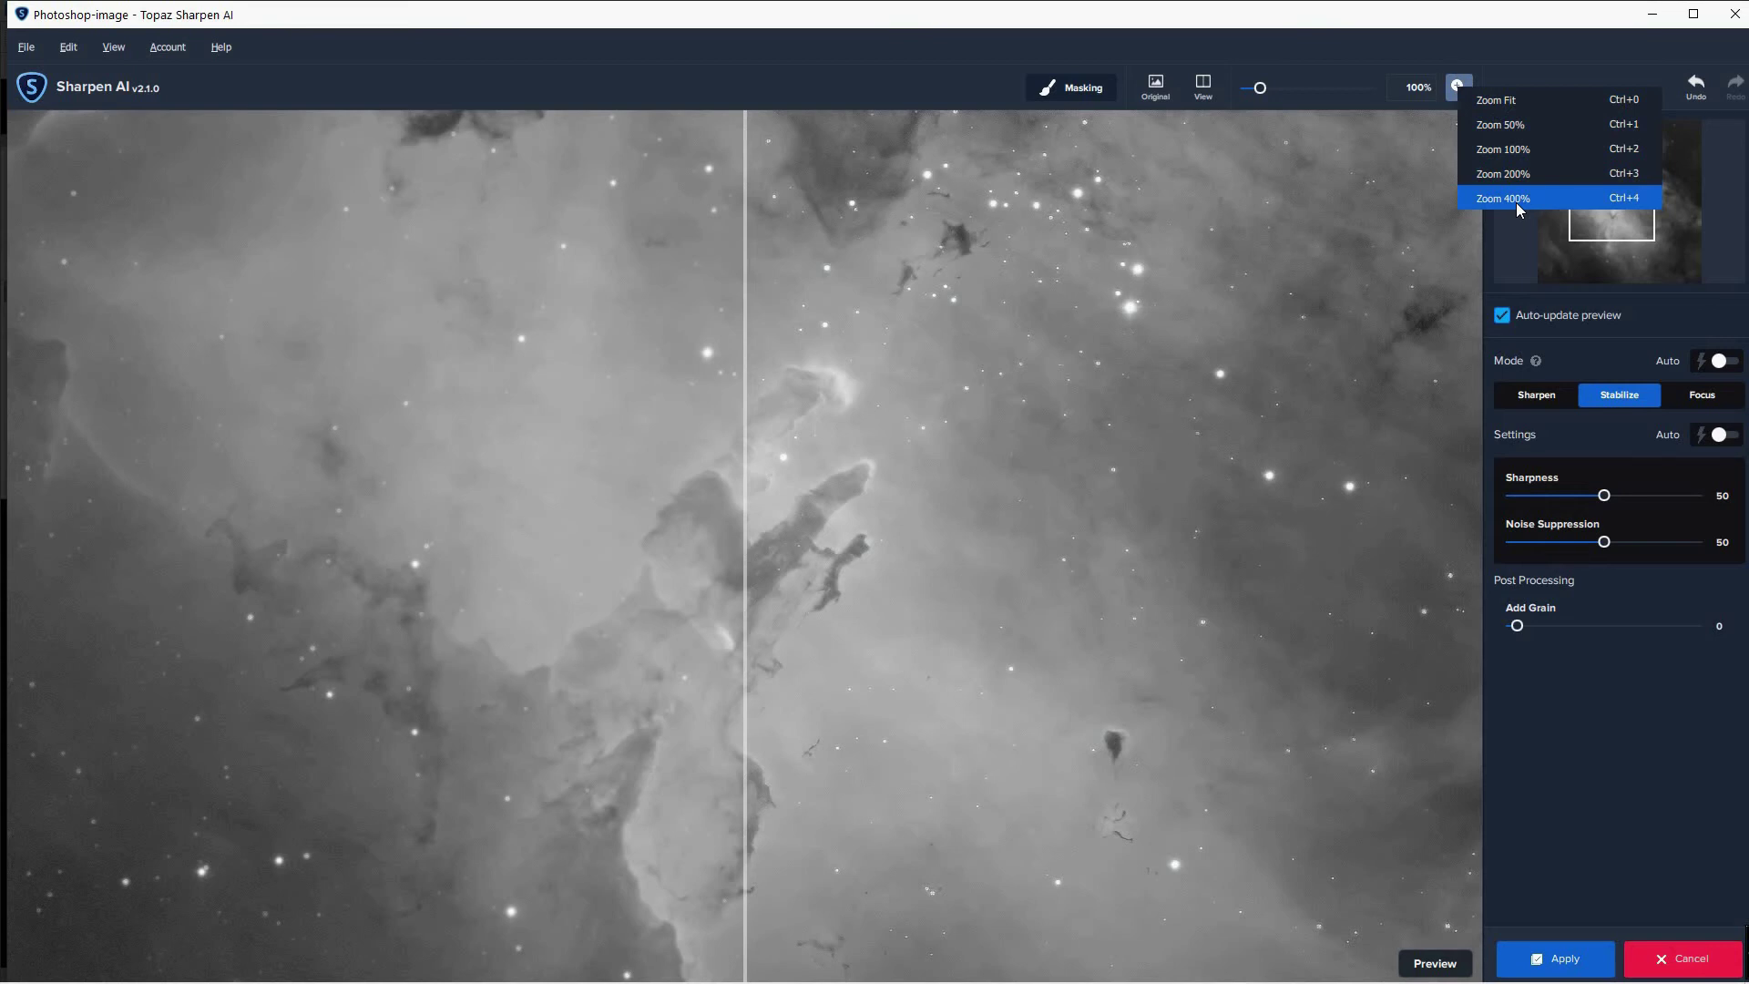
{"action": "left_click", "coordinate": [1516, 156]}
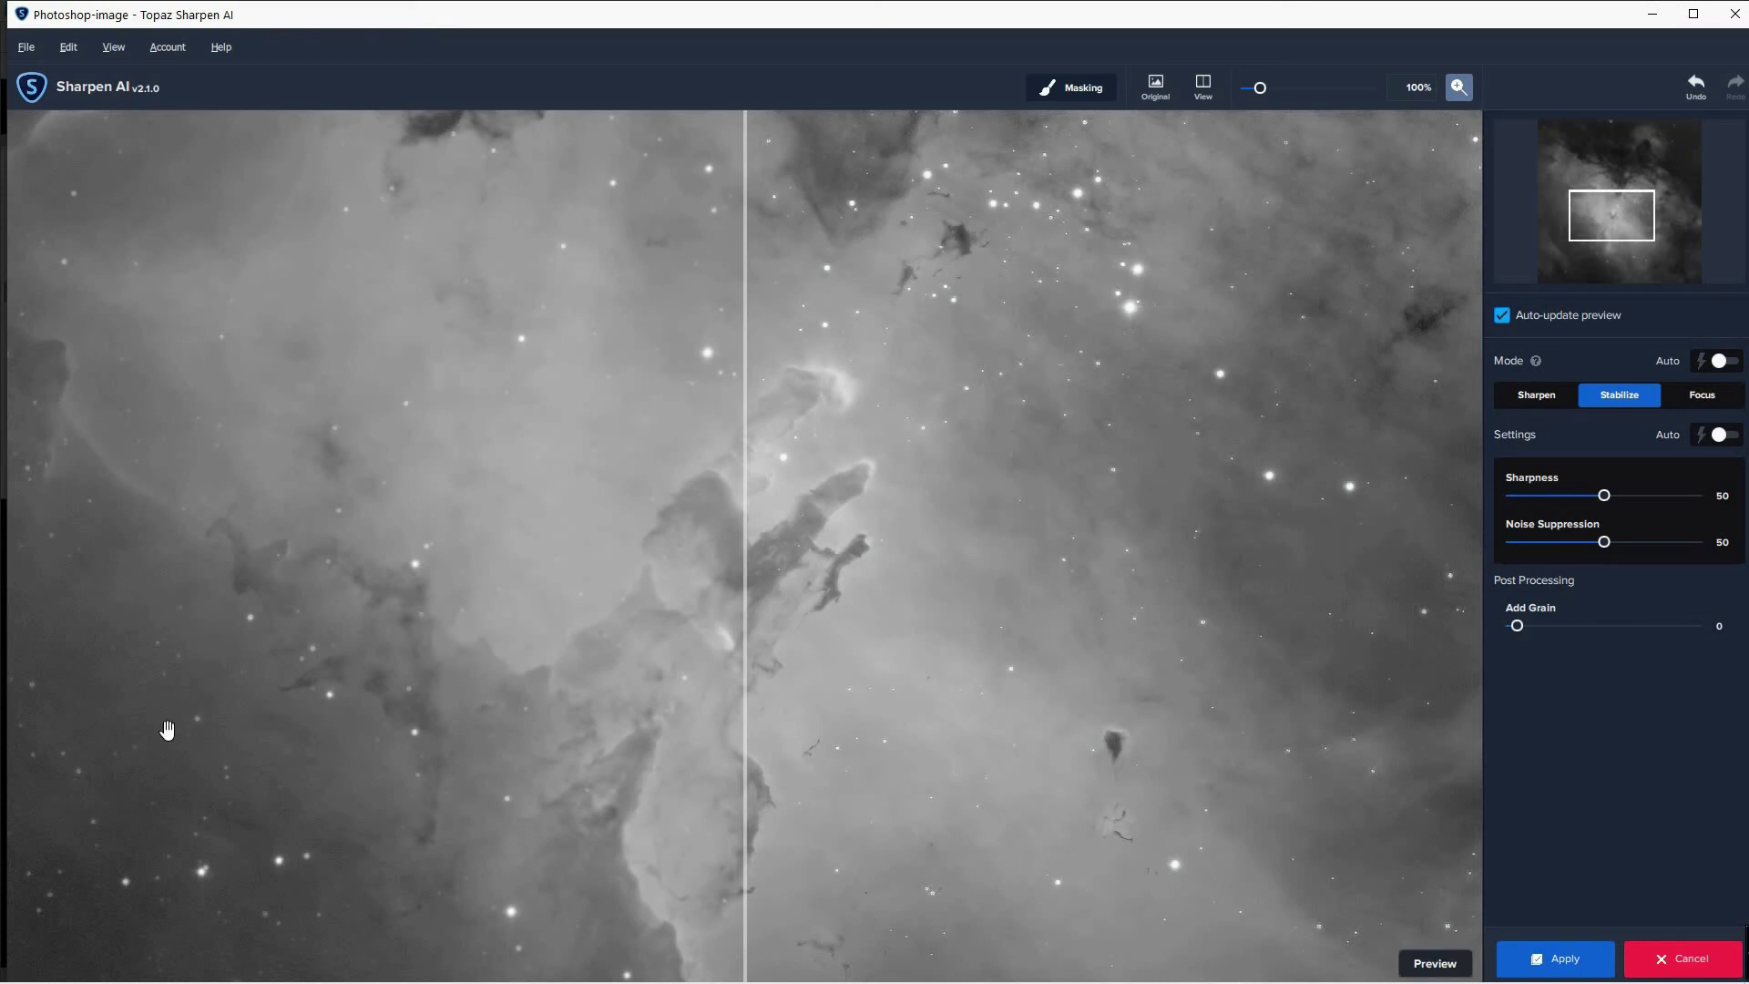
{"action": "left_click", "coordinate": [1457, 91]}
{"action": "left_click", "coordinate": [1498, 176]}
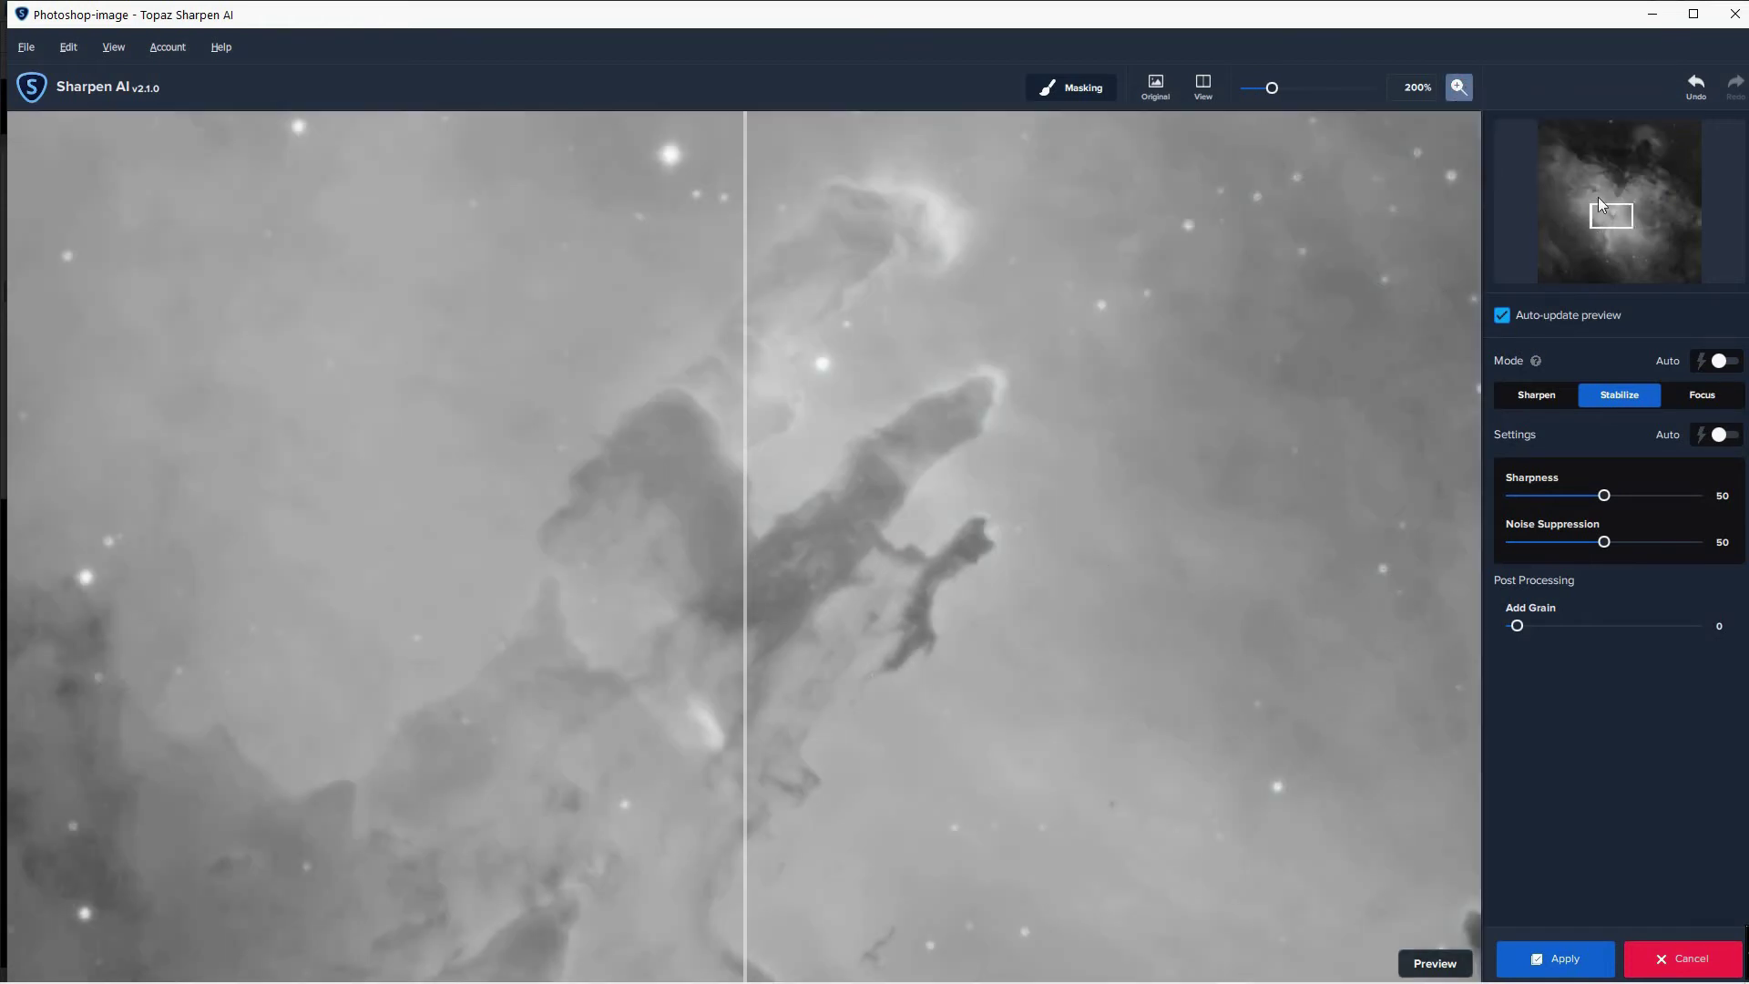
{"action": "left_click", "coordinate": [1459, 88]}
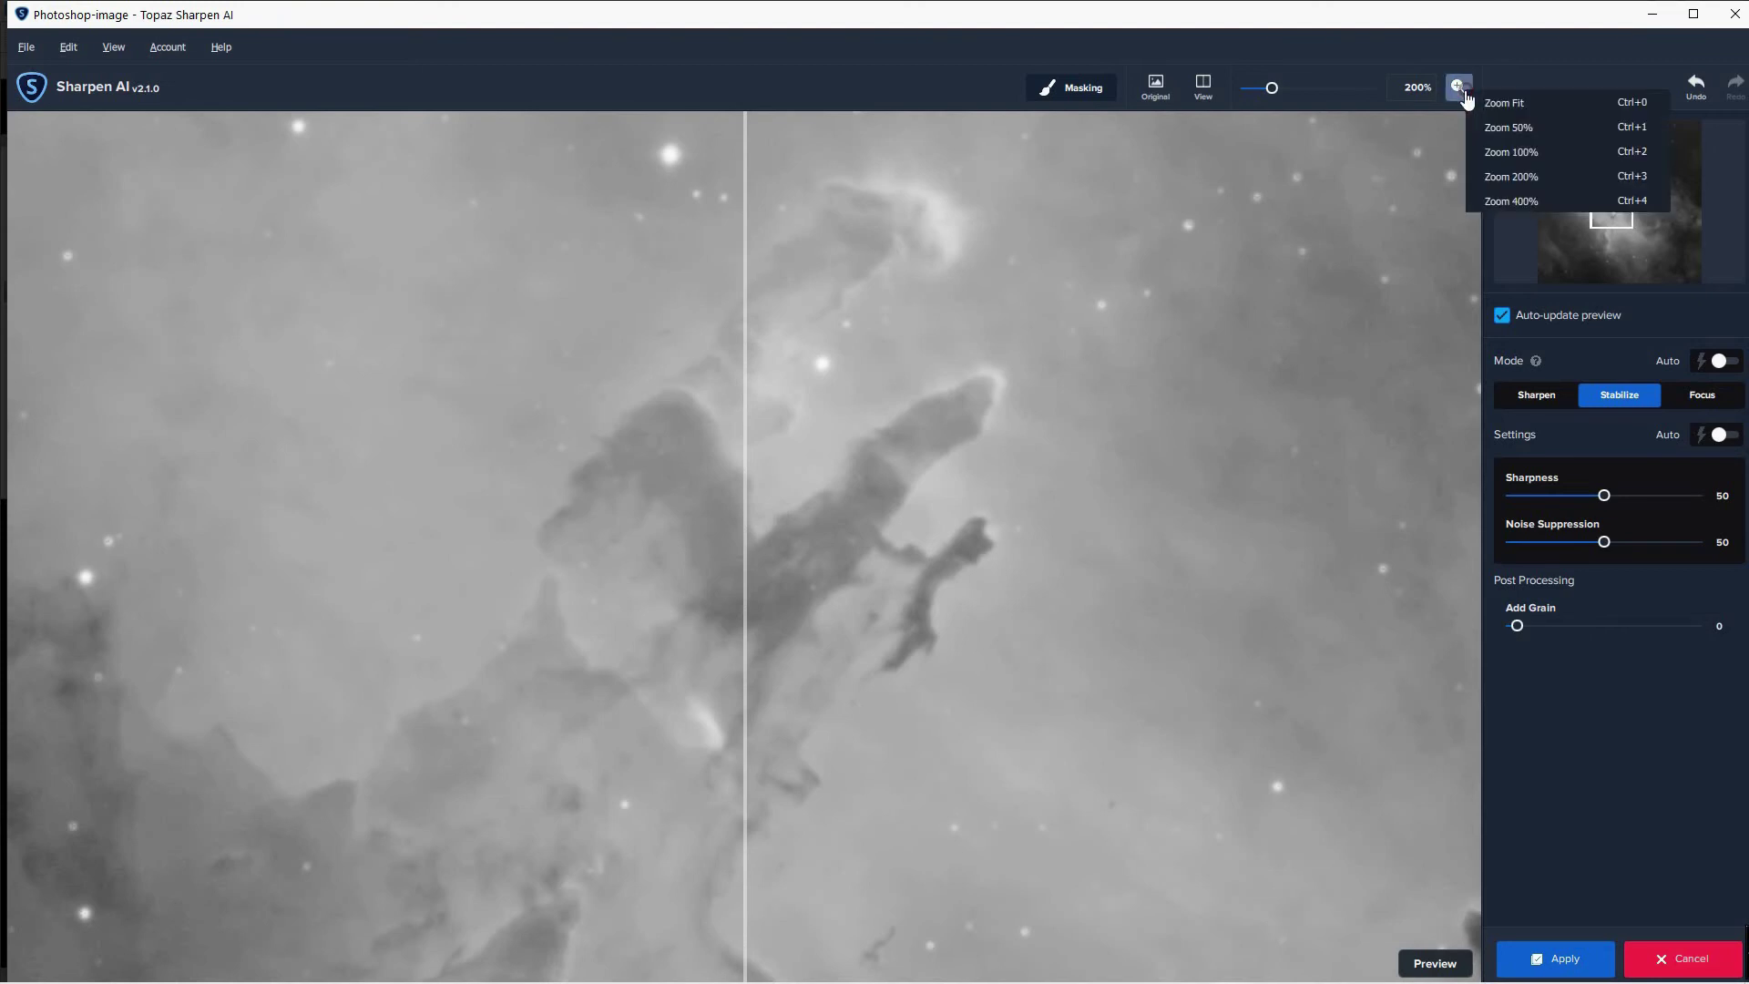
{"action": "left_click", "coordinate": [1495, 151]}
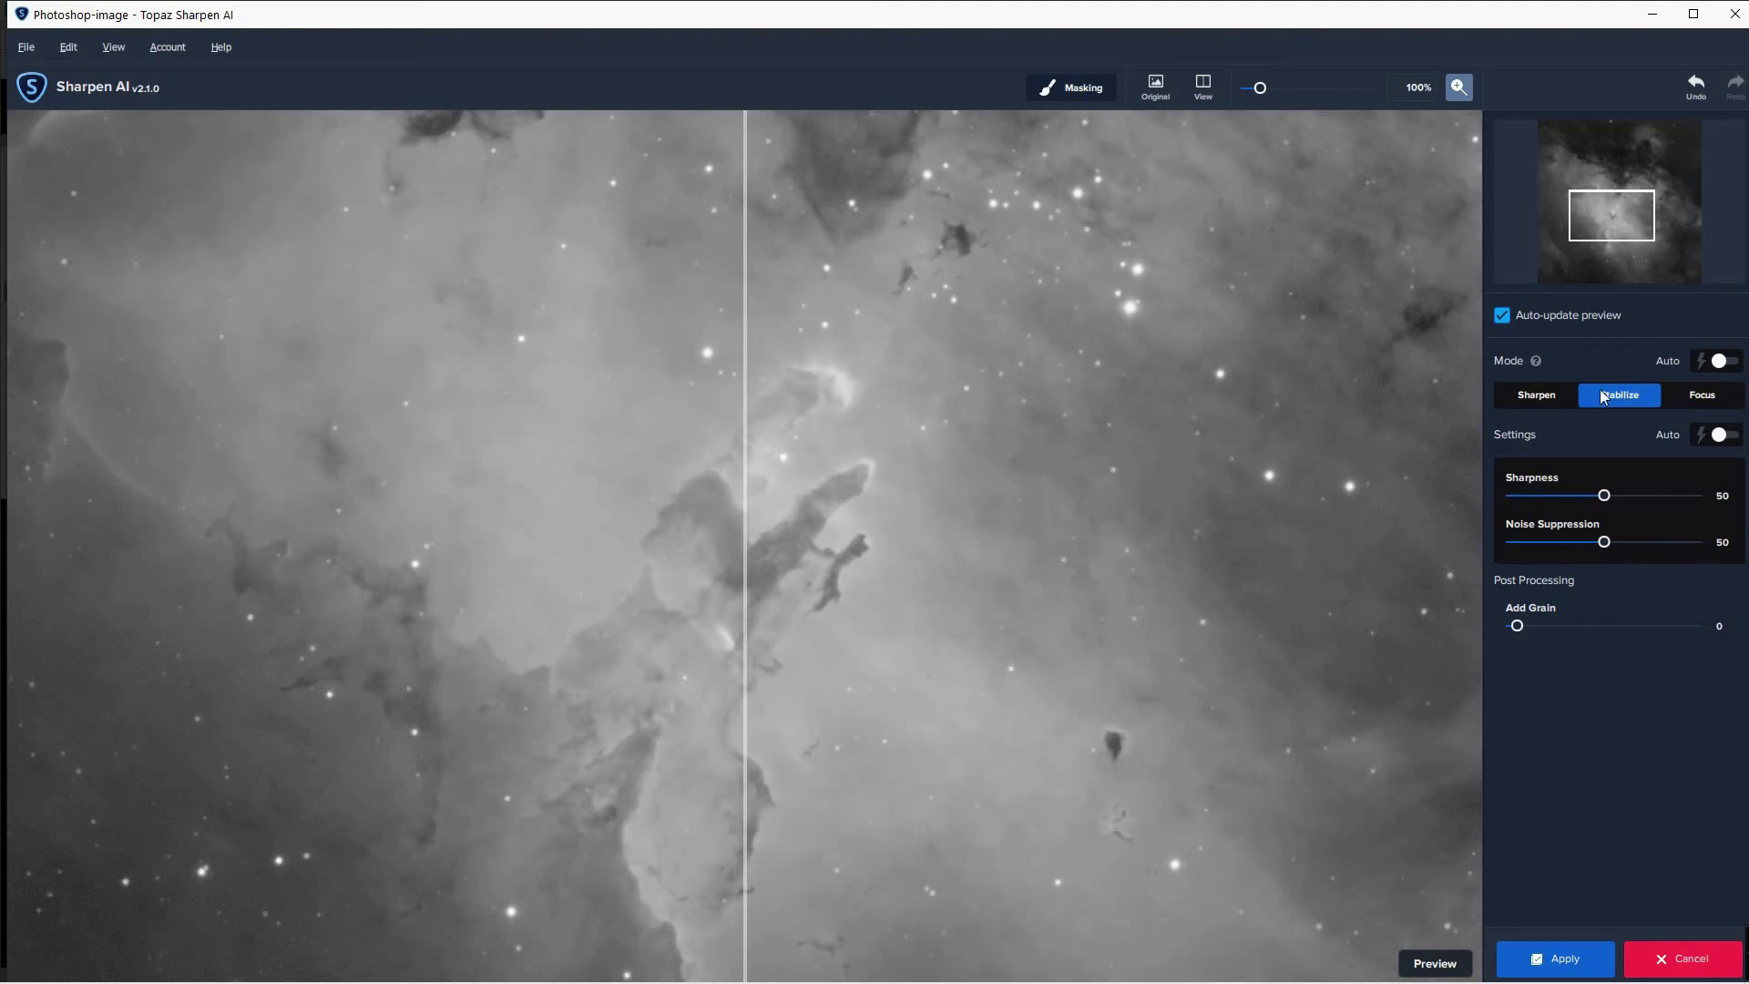
Switch the processing mode to Sharpen, with Sharpness at 49 and Noise Suppression at 38
{"action": "mouse_move", "coordinate": [1535, 358]}
{"action": "left_click", "coordinate": [1529, 398]}
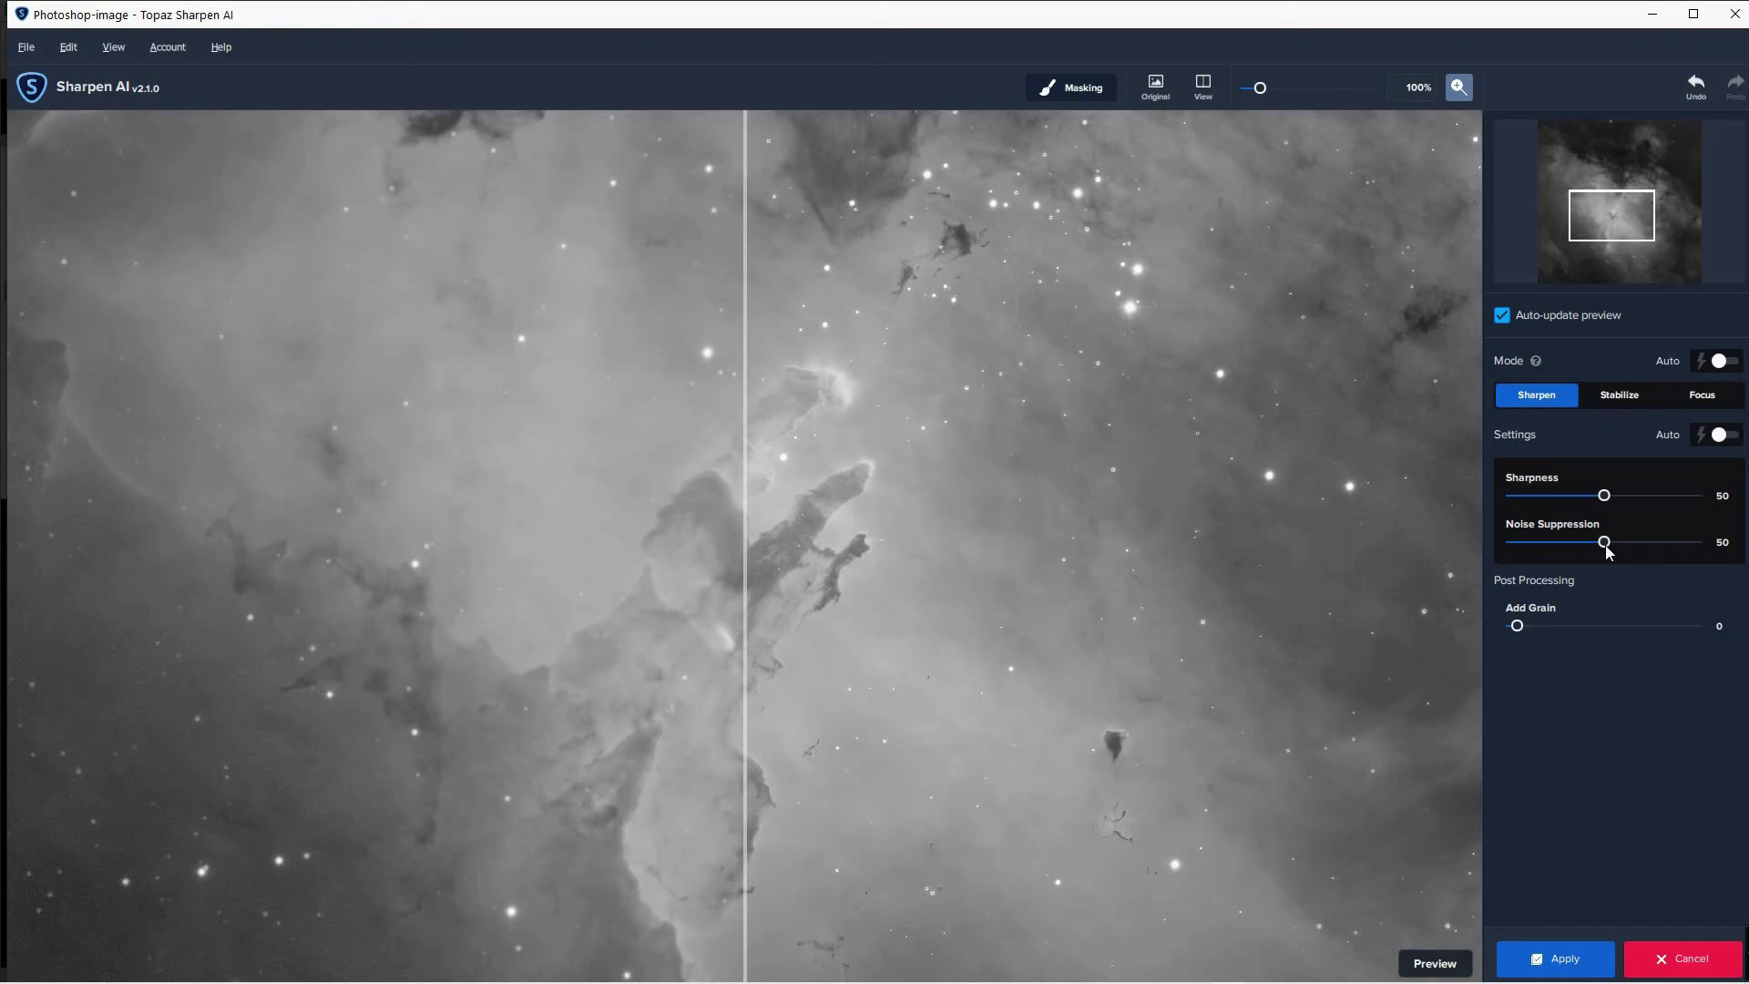
{"action": "left_click_drag", "start_coordinate": [1604, 496], "coordinate": [1503, 503]}
{"action": "left_click_drag", "start_coordinate": [1518, 497], "coordinate": [1649, 501]}
{"action": "left_click_drag", "start_coordinate": [1604, 543], "coordinate": [1498, 548]}
{"action": "left_click_drag", "start_coordinate": [1518, 543], "coordinate": [1681, 545]}
{"action": "left_click_drag", "start_coordinate": [1682, 551], "coordinate": [1585, 551]}
{"action": "left_click_drag", "start_coordinate": [1645, 501], "coordinate": [1603, 499]}
Try stronger grain amounts in the post-processing settings and set Add Grain to 26
{"action": "left_click_drag", "start_coordinate": [1519, 629], "coordinate": [1561, 638]}
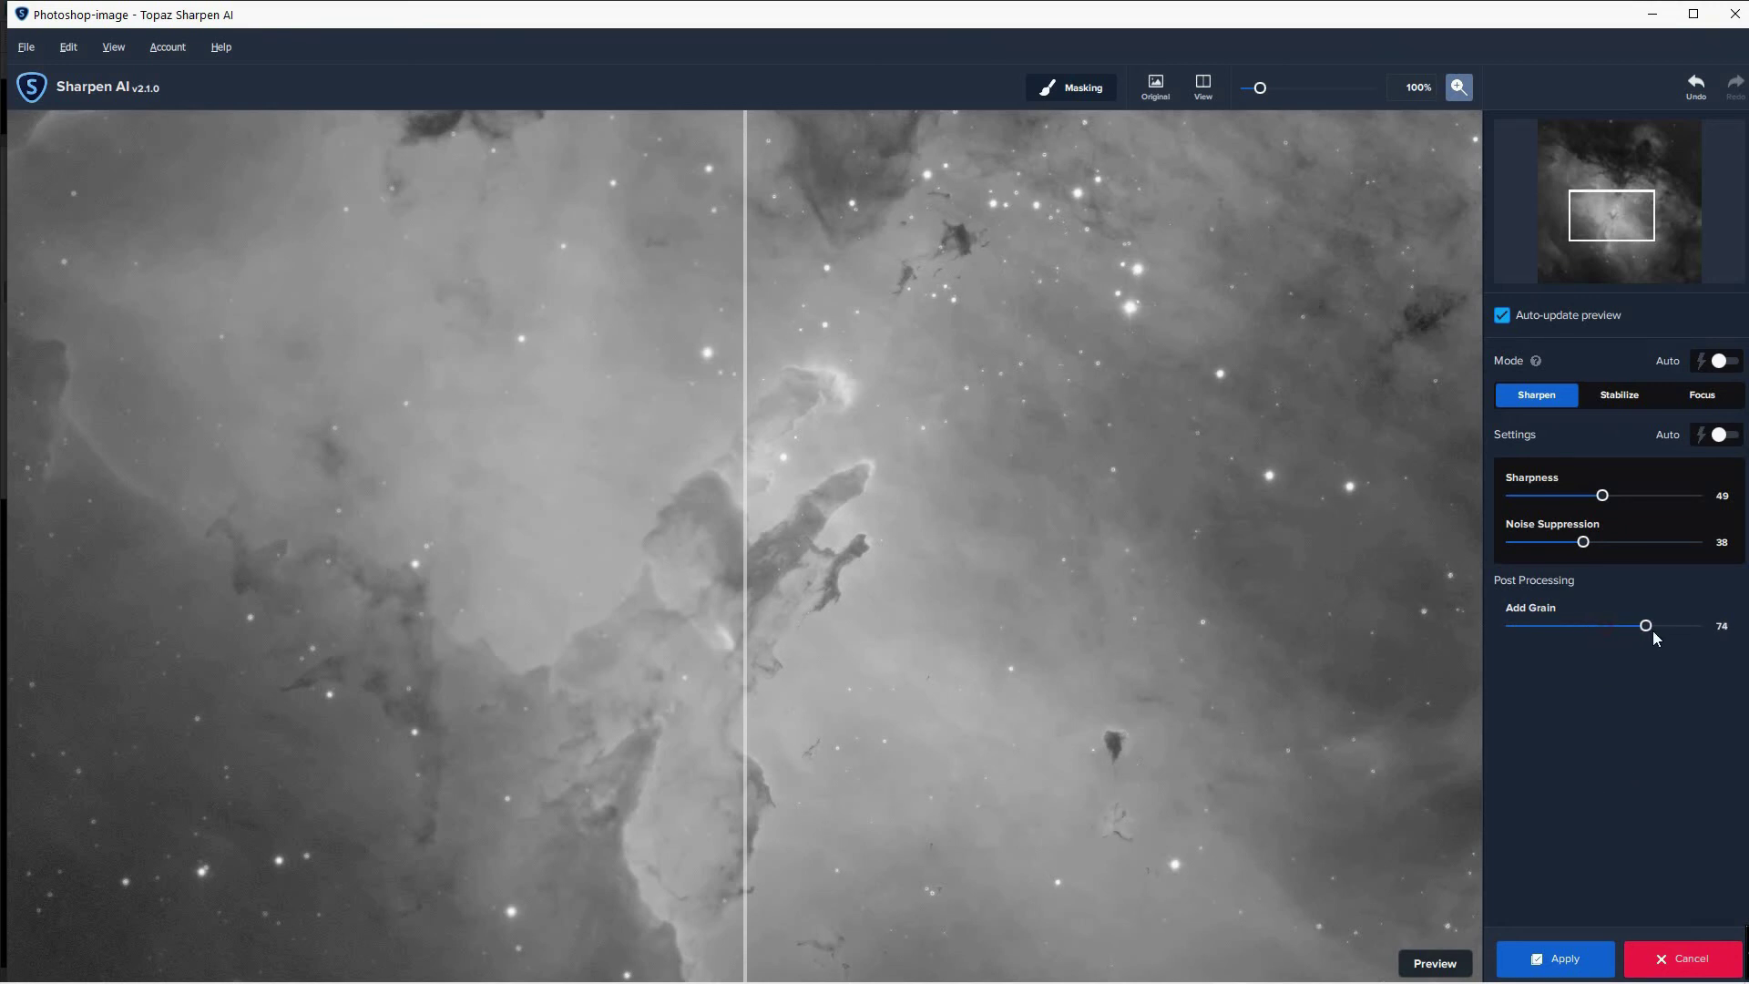
{"action": "left_click_drag", "start_coordinate": [1655, 638], "coordinate": [1687, 641]}
{"action": "left_click_drag", "start_coordinate": [1685, 625], "coordinate": [1565, 633]}
Compare the original and sharpened pillars in the split preview and apply the filter to the image
{"action": "left_click_drag", "start_coordinate": [742, 589], "coordinate": [570, 589]}
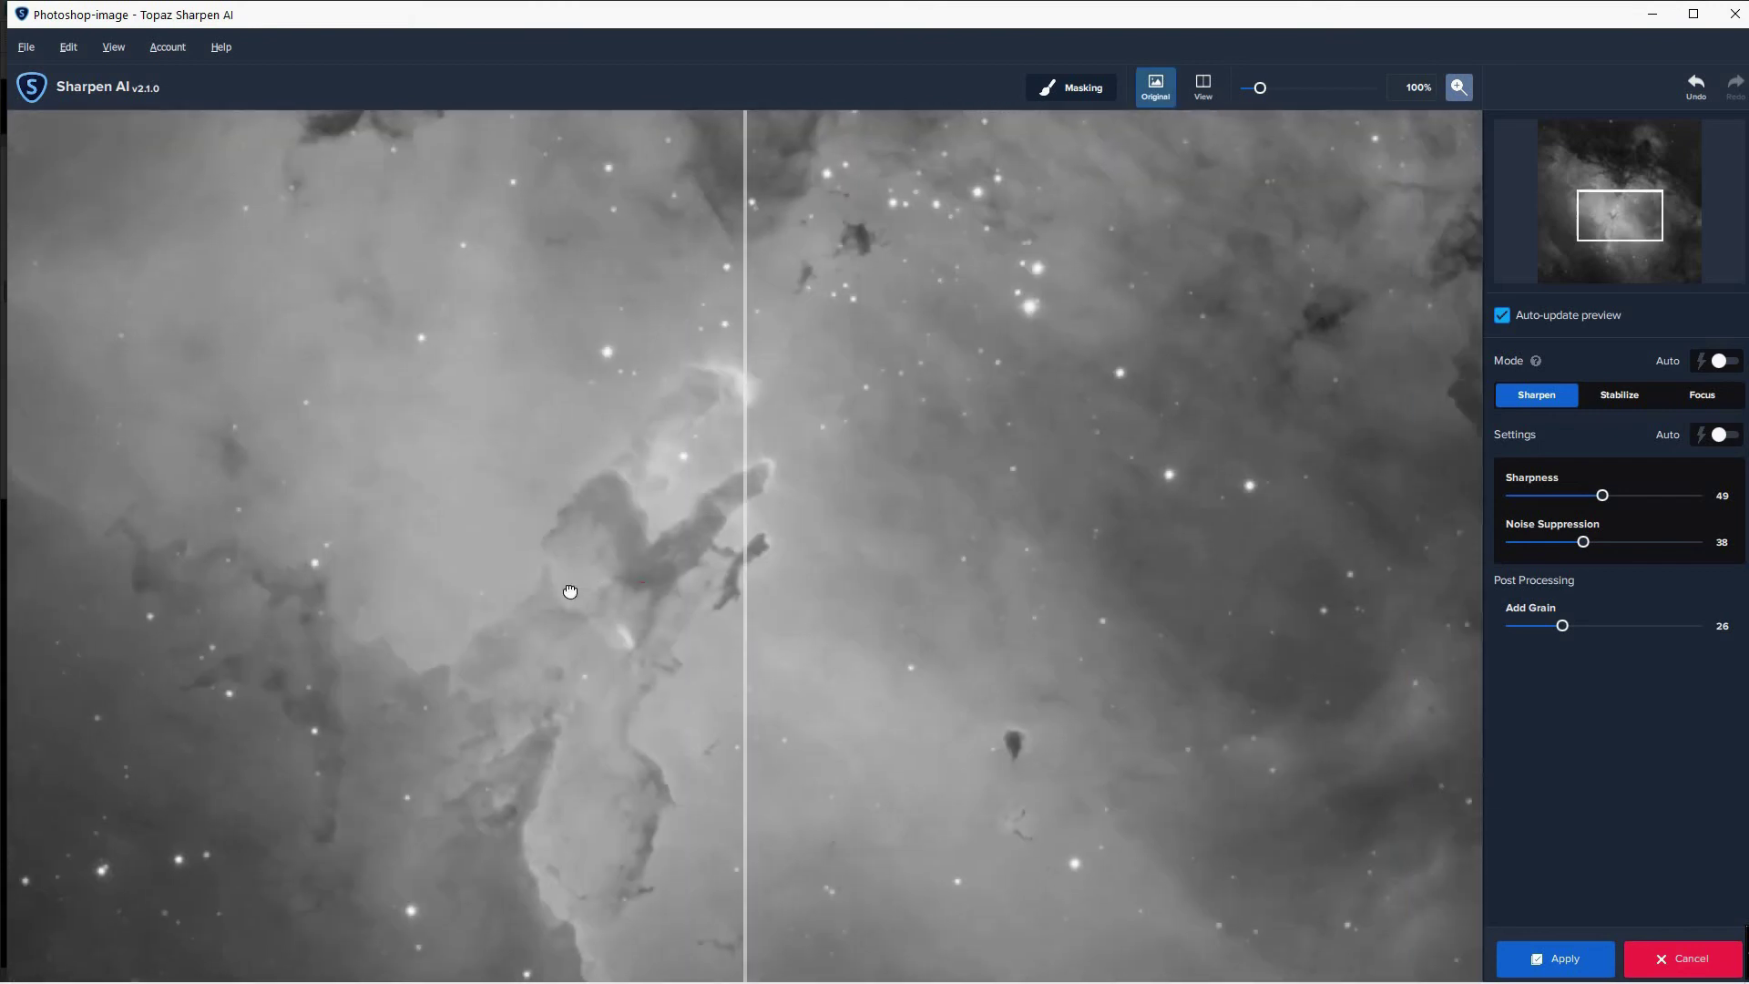
{"action": "left_click_drag", "start_coordinate": [762, 565], "coordinate": [392, 551]}
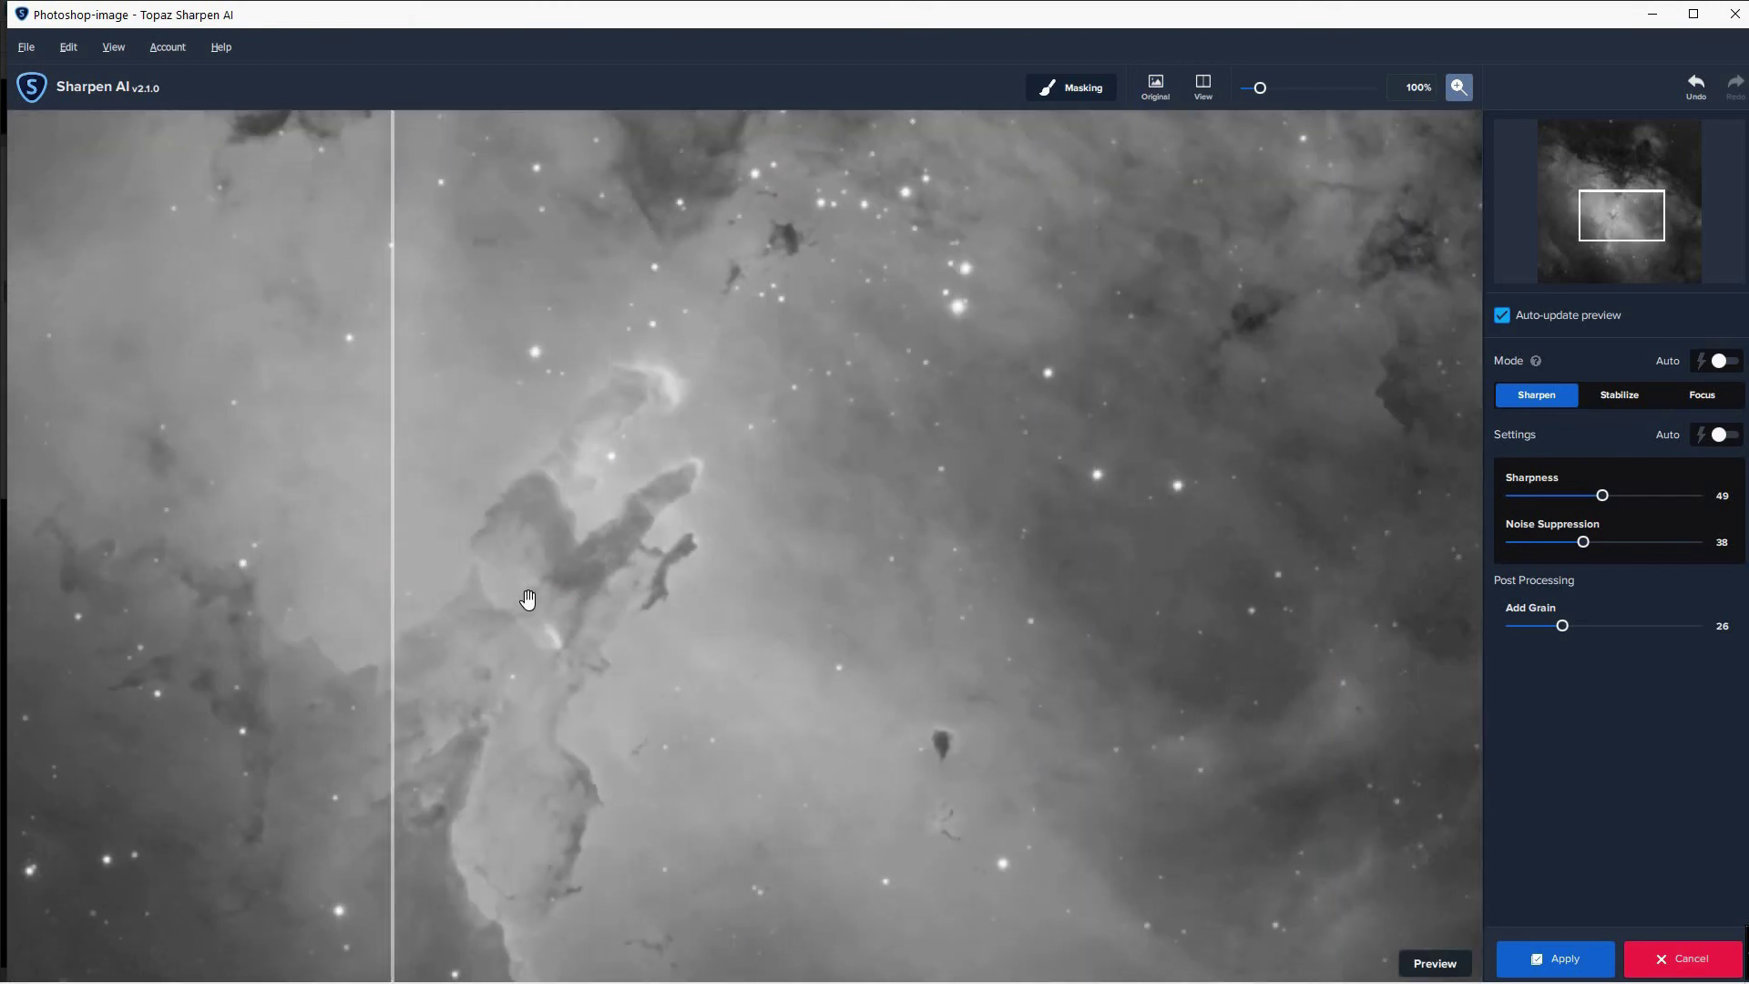
{"action": "left_click", "coordinate": [1563, 966]}
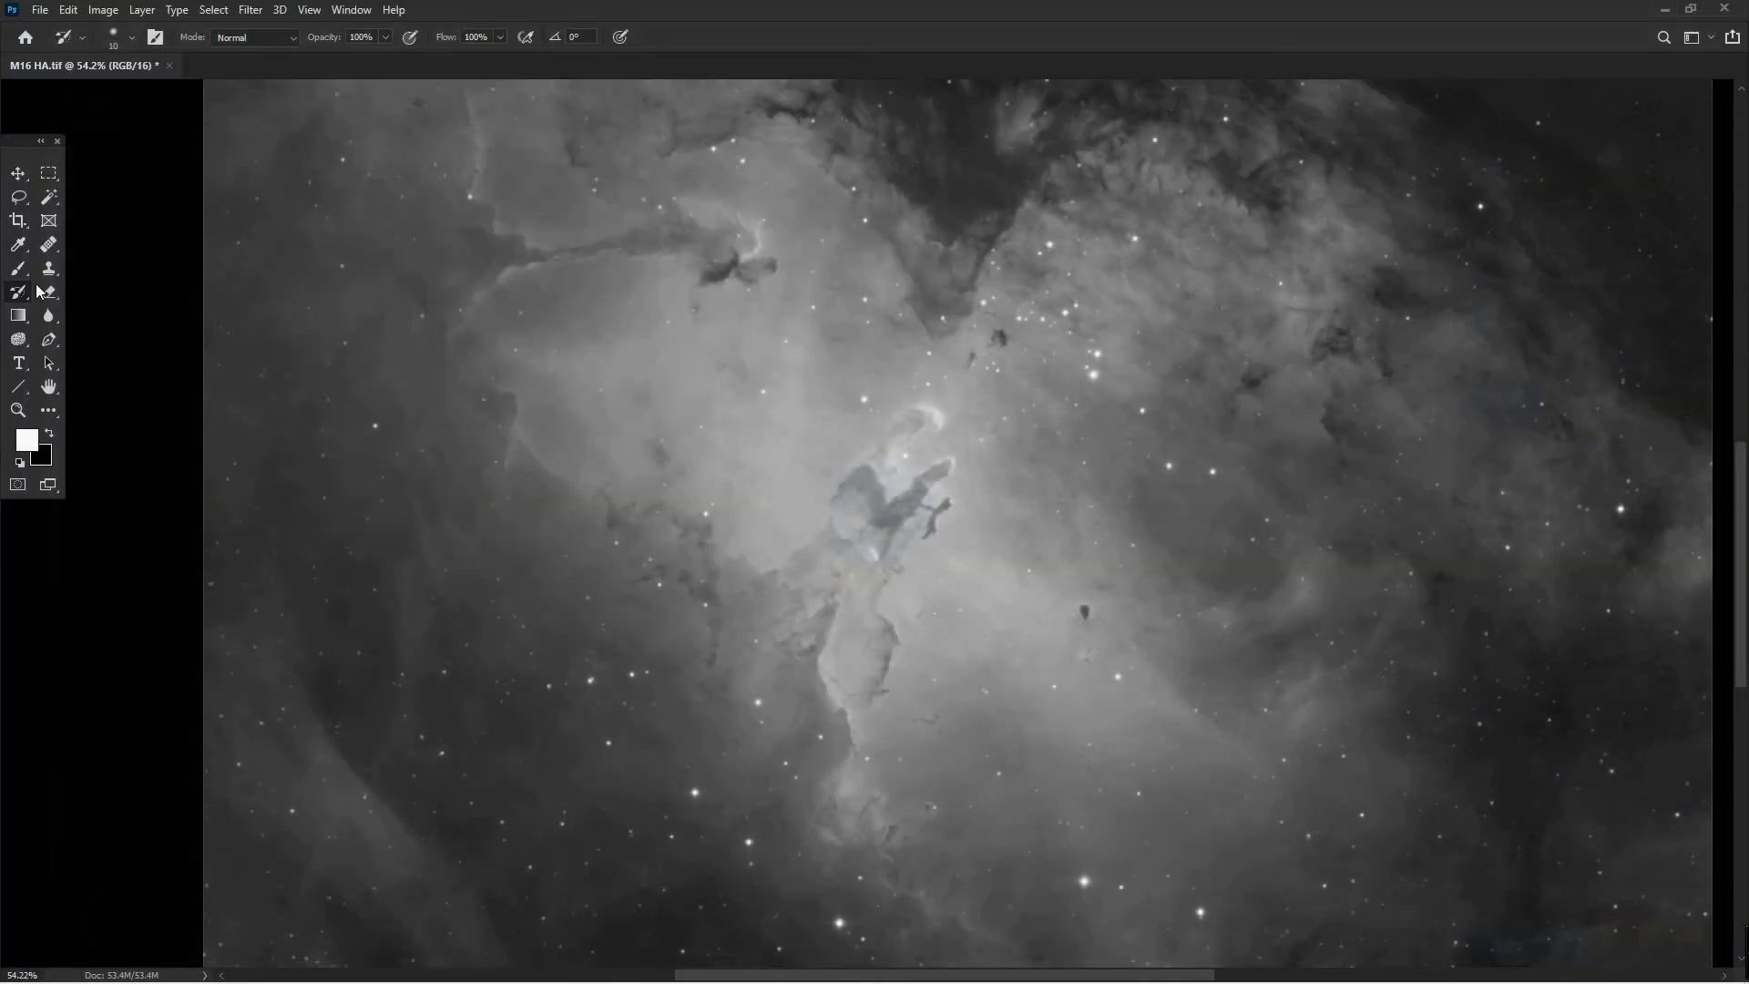
Examine the sharpened pillars and the small stars beside them, comparing the RGB Color and Topaz Sharpen AI history states
{"action": "scroll", "coordinate": [963, 520], "scroll_direction": "up", "scroll_amount": 2}
{"action": "scroll", "coordinate": [901, 516], "scroll_direction": "up", "scroll_amount": 3}
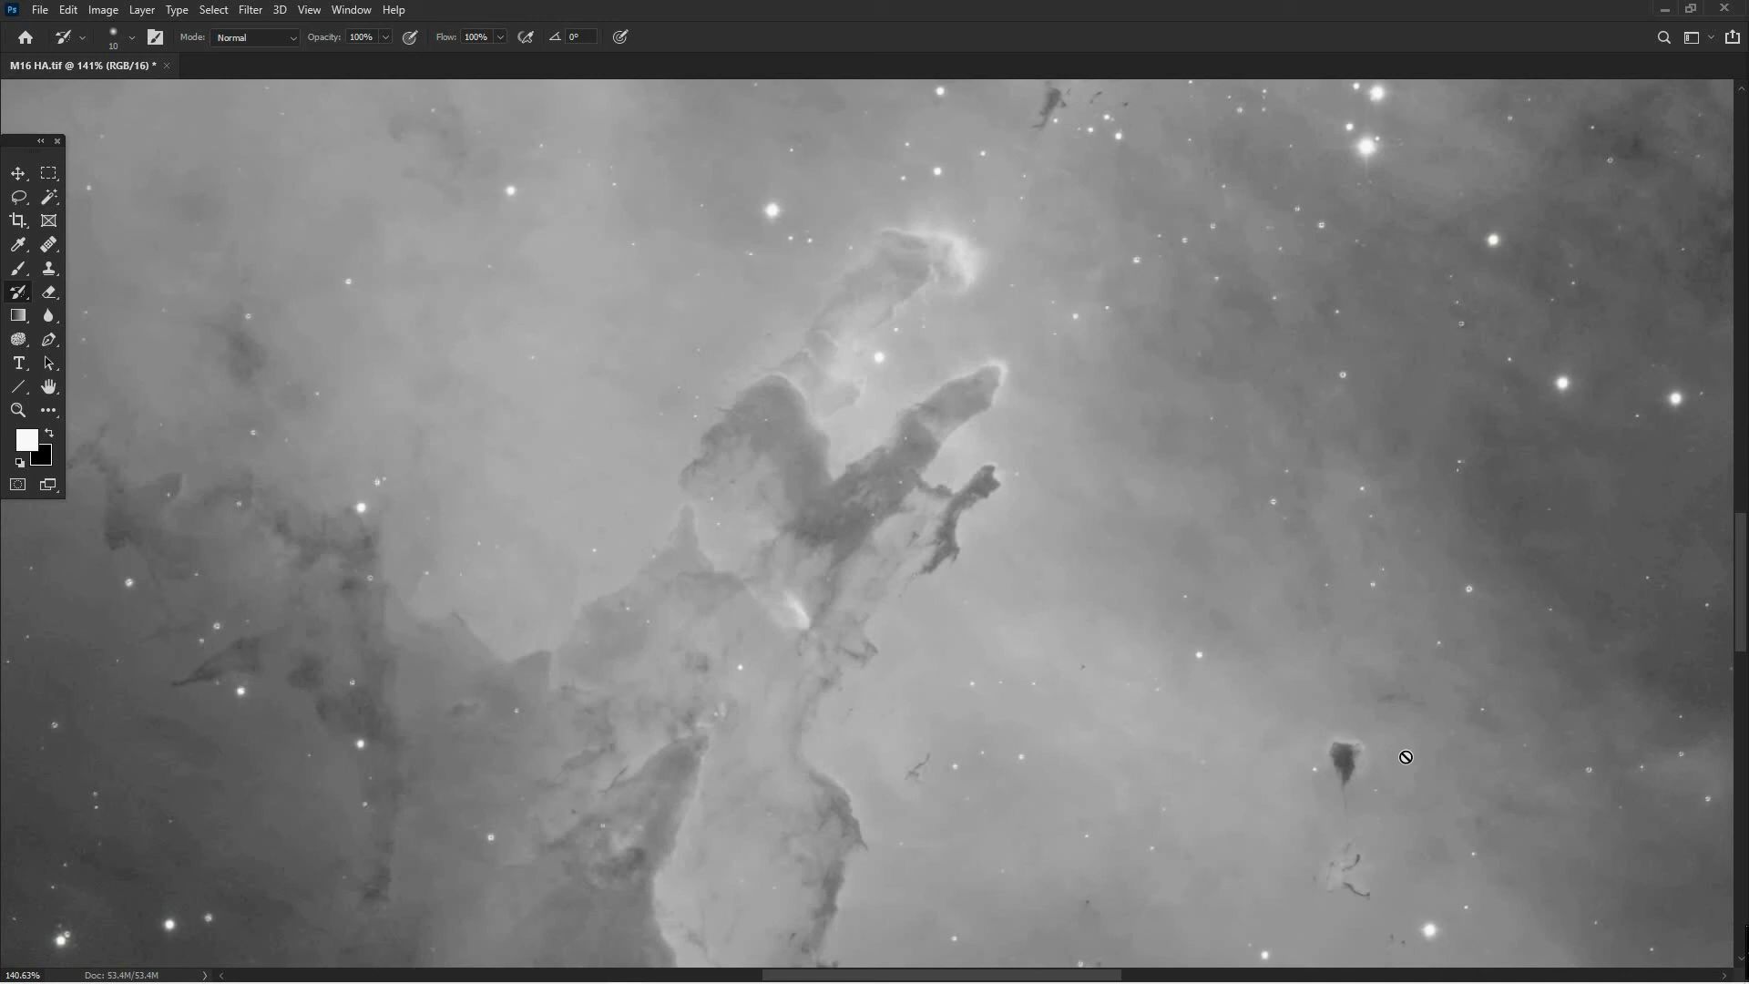
{"action": "scroll", "coordinate": [691, 257], "scroll_direction": "down", "scroll_amount": 3}
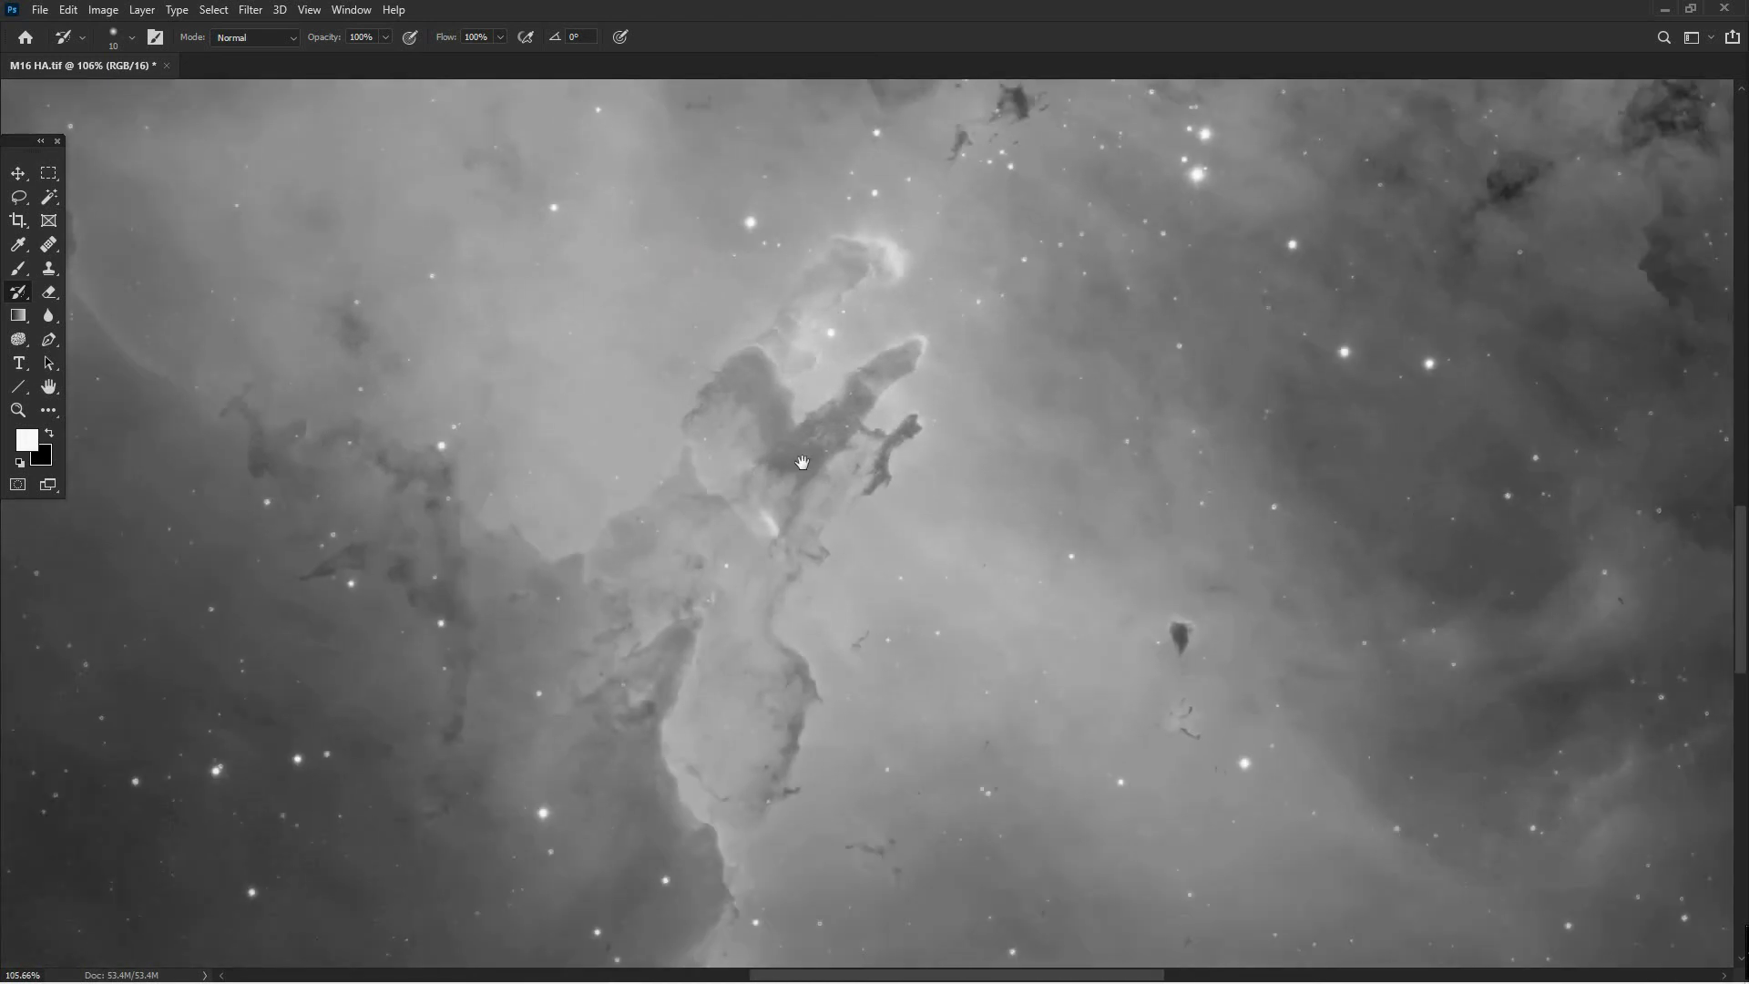
{"action": "left_click_drag", "start_coordinate": [800, 467], "coordinate": [869, 630]}
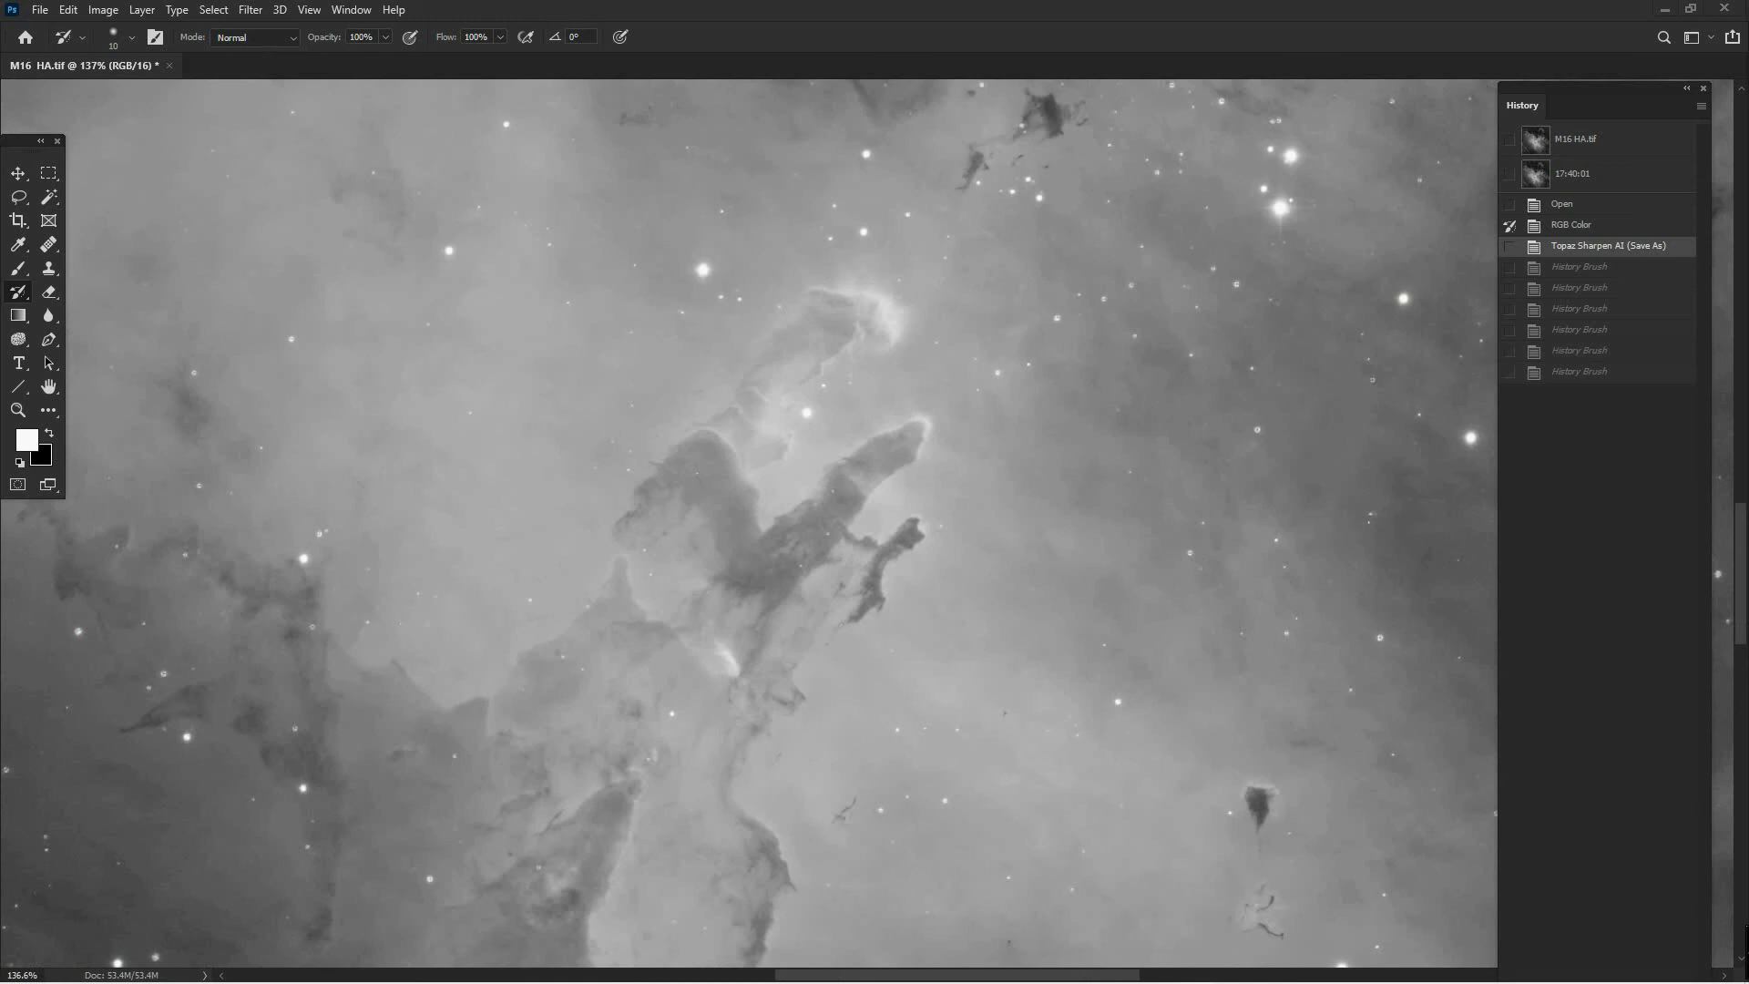
{"action": "scroll", "coordinate": [1157, 423], "scroll_direction": "up", "scroll_amount": 5}
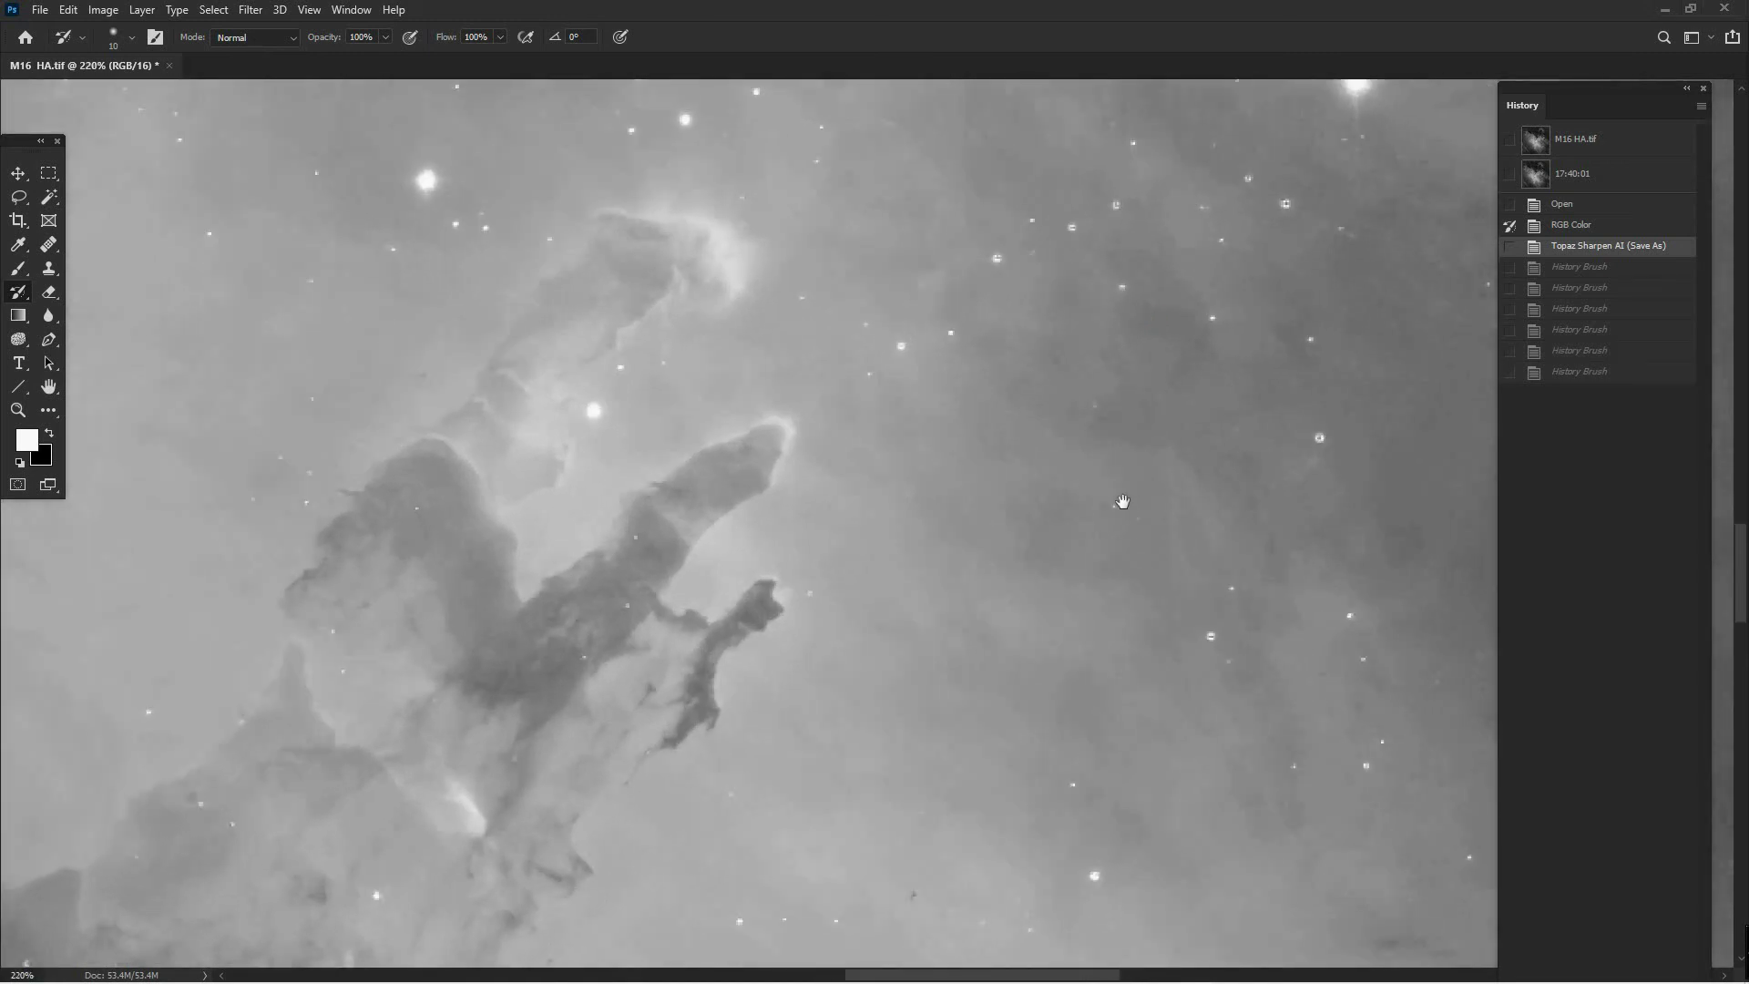
{"action": "left_click_drag", "start_coordinate": [1102, 384], "coordinate": [1015, 628]}
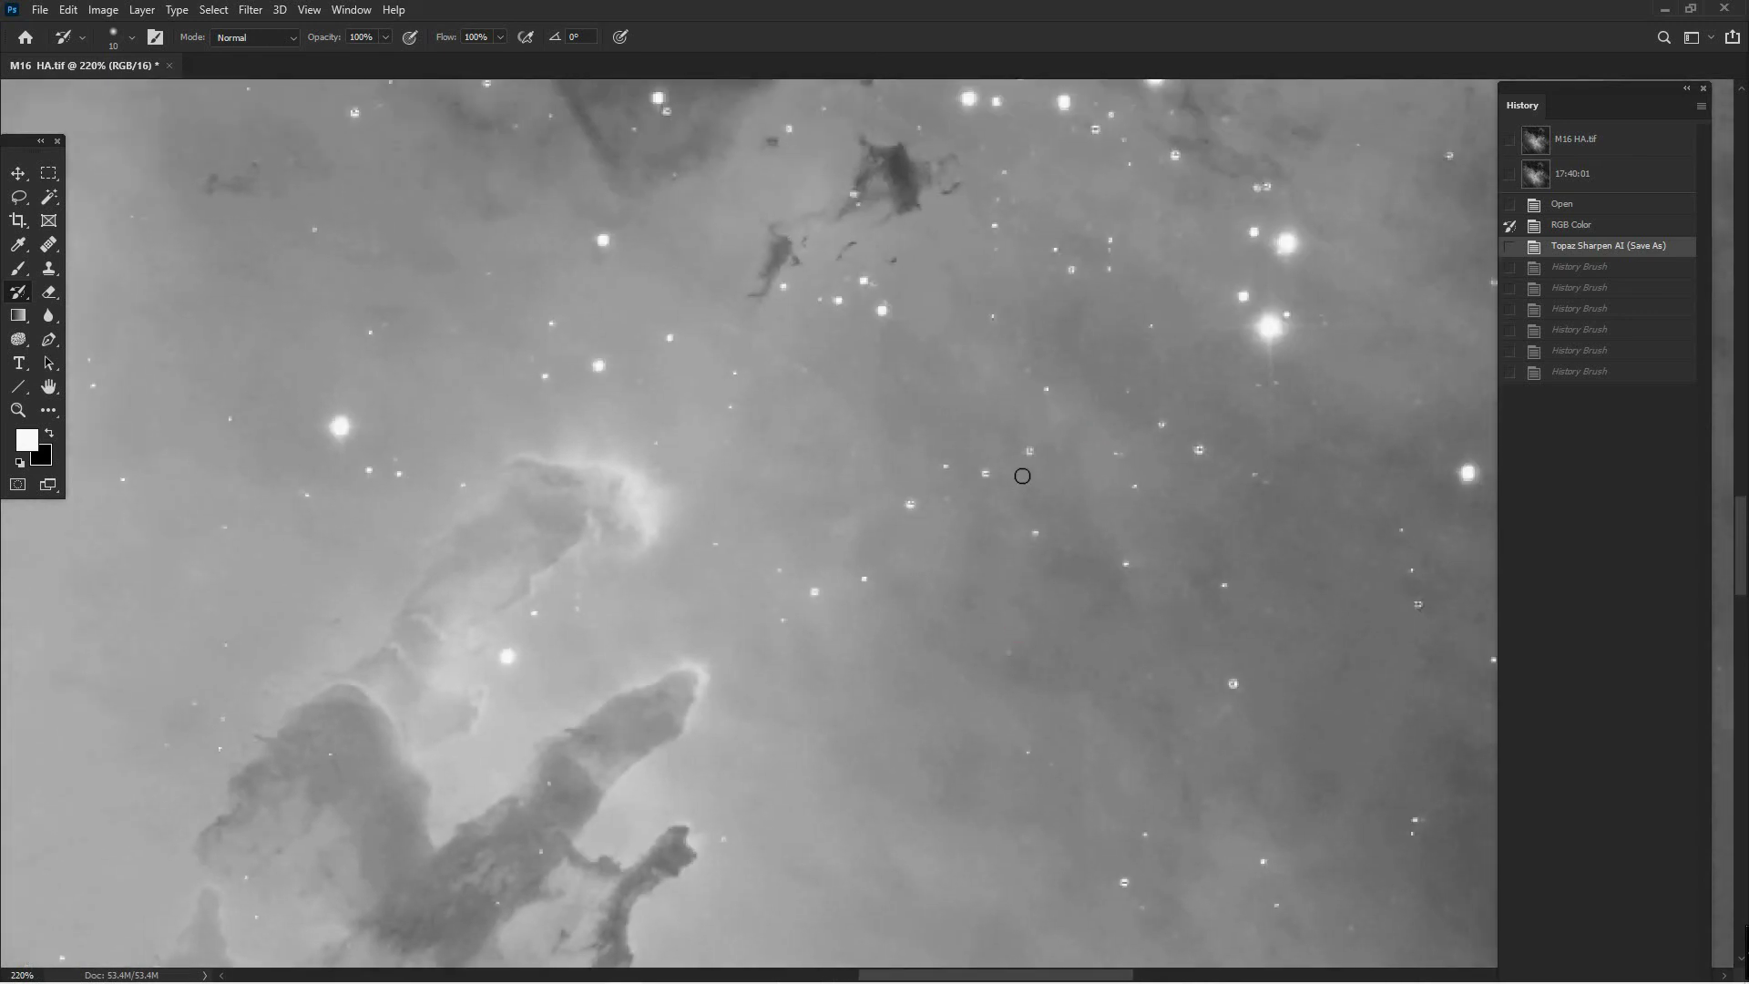
{"action": "scroll", "coordinate": [1027, 575], "scroll_direction": "up", "scroll_amount": 1}
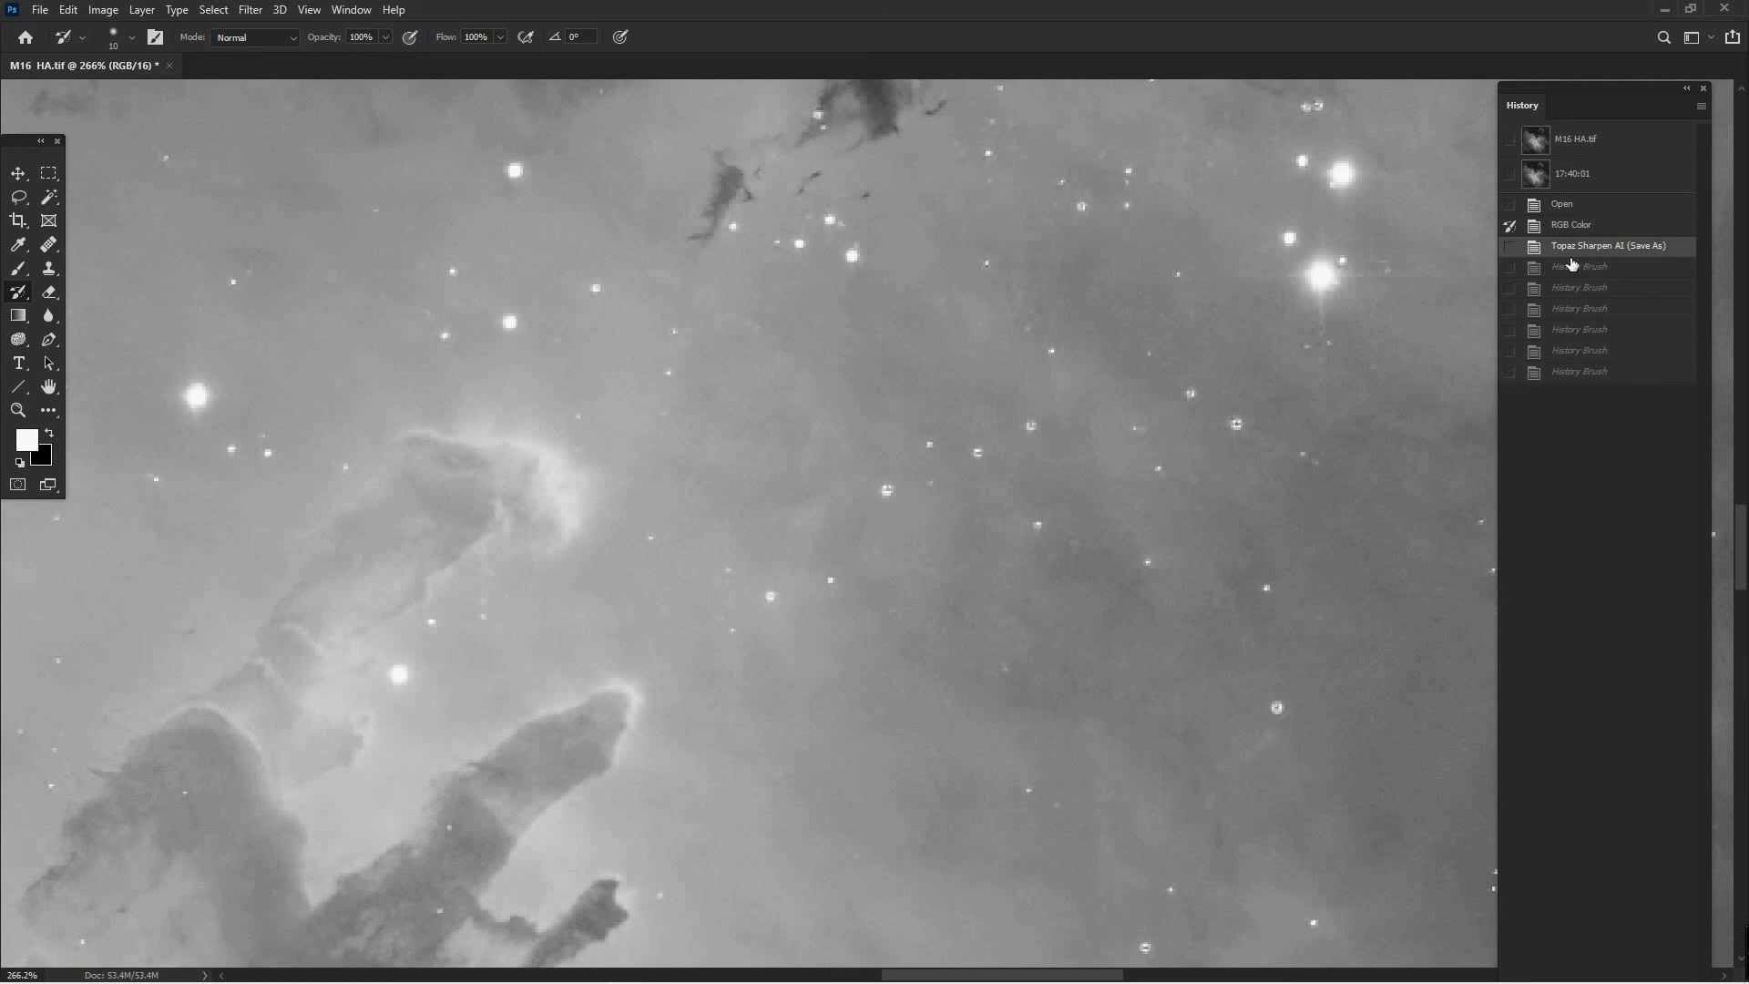
{"action": "left_click", "coordinate": [1574, 228]}
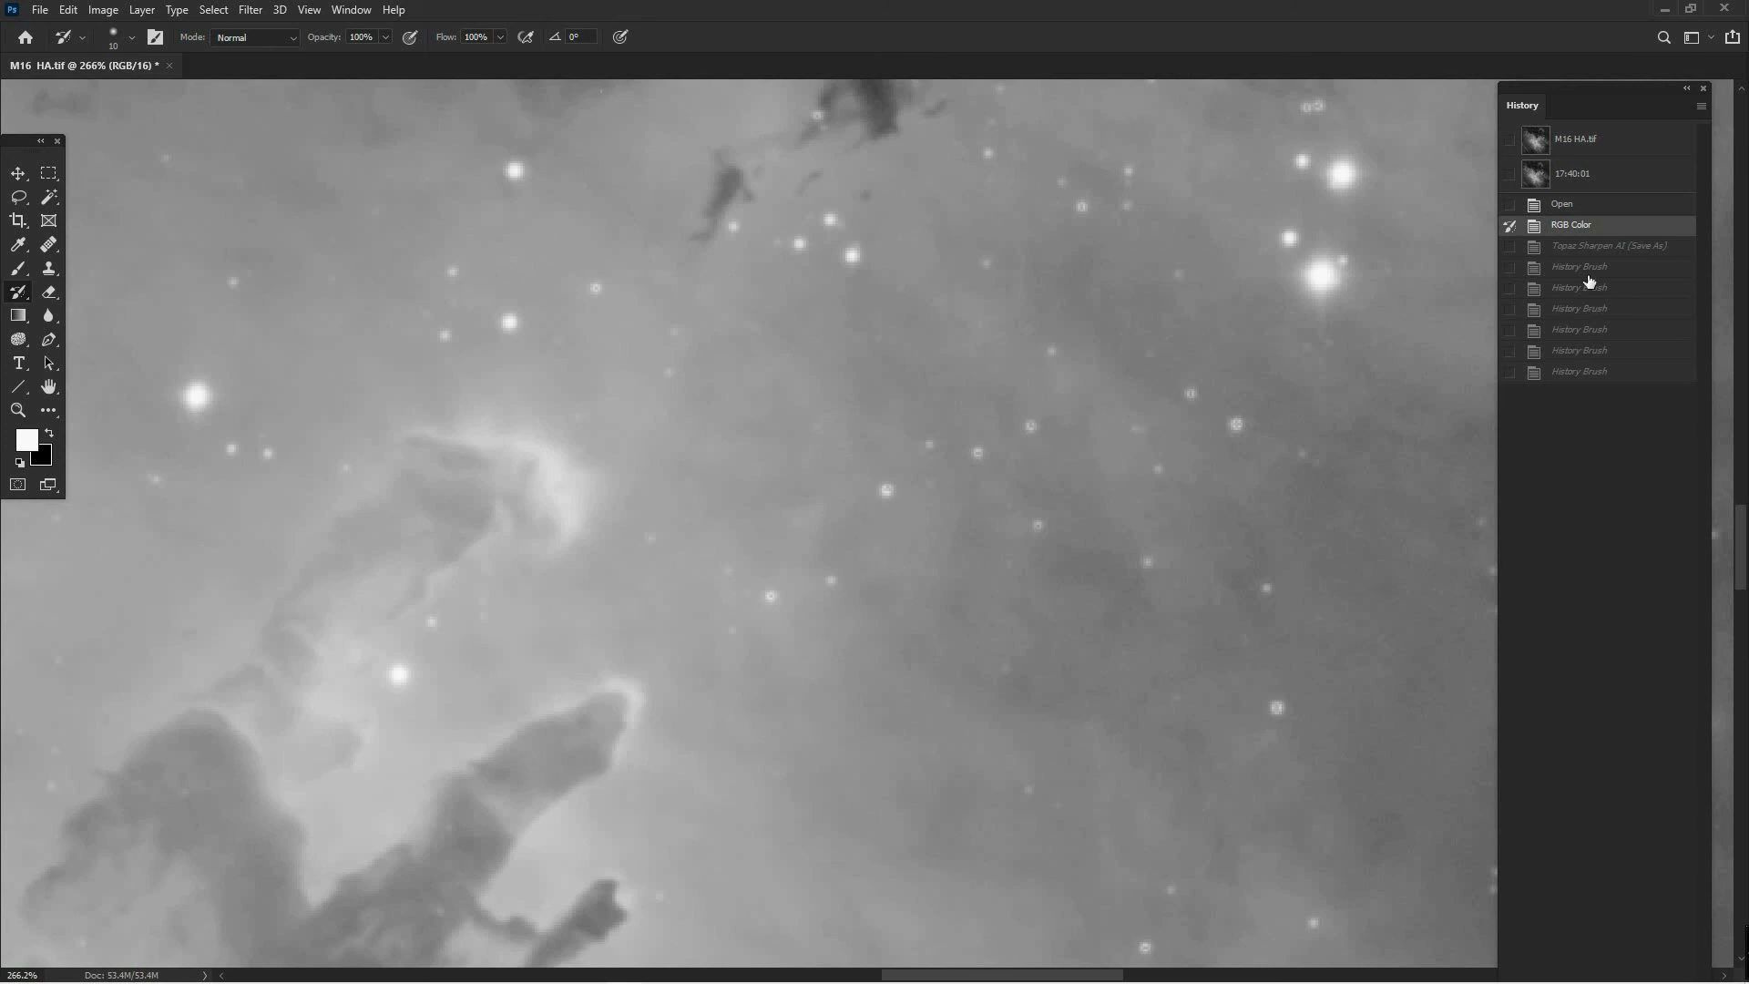
{"action": "left_click", "coordinate": [1589, 248]}
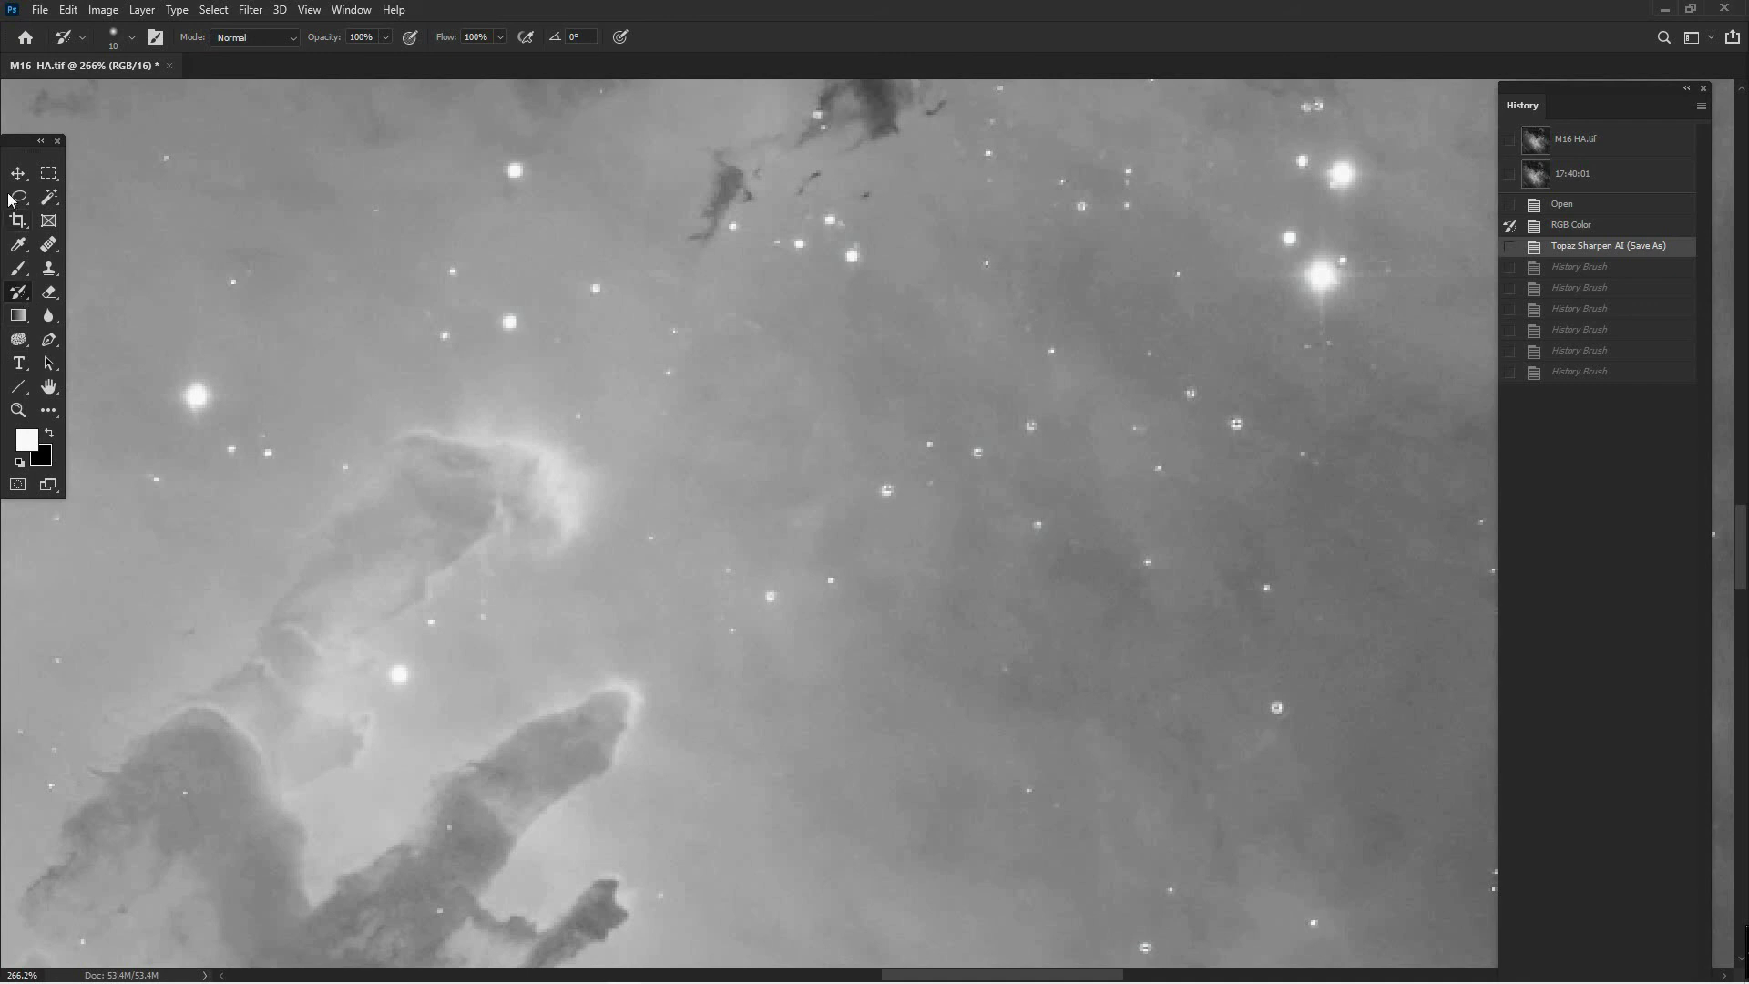
Restore the small artifact-ringed stars to the right of the pillars from the RGB Color state with the History Brush
{"action": "left_click_drag", "start_coordinate": [8, 140], "coordinate": [106, 140]}
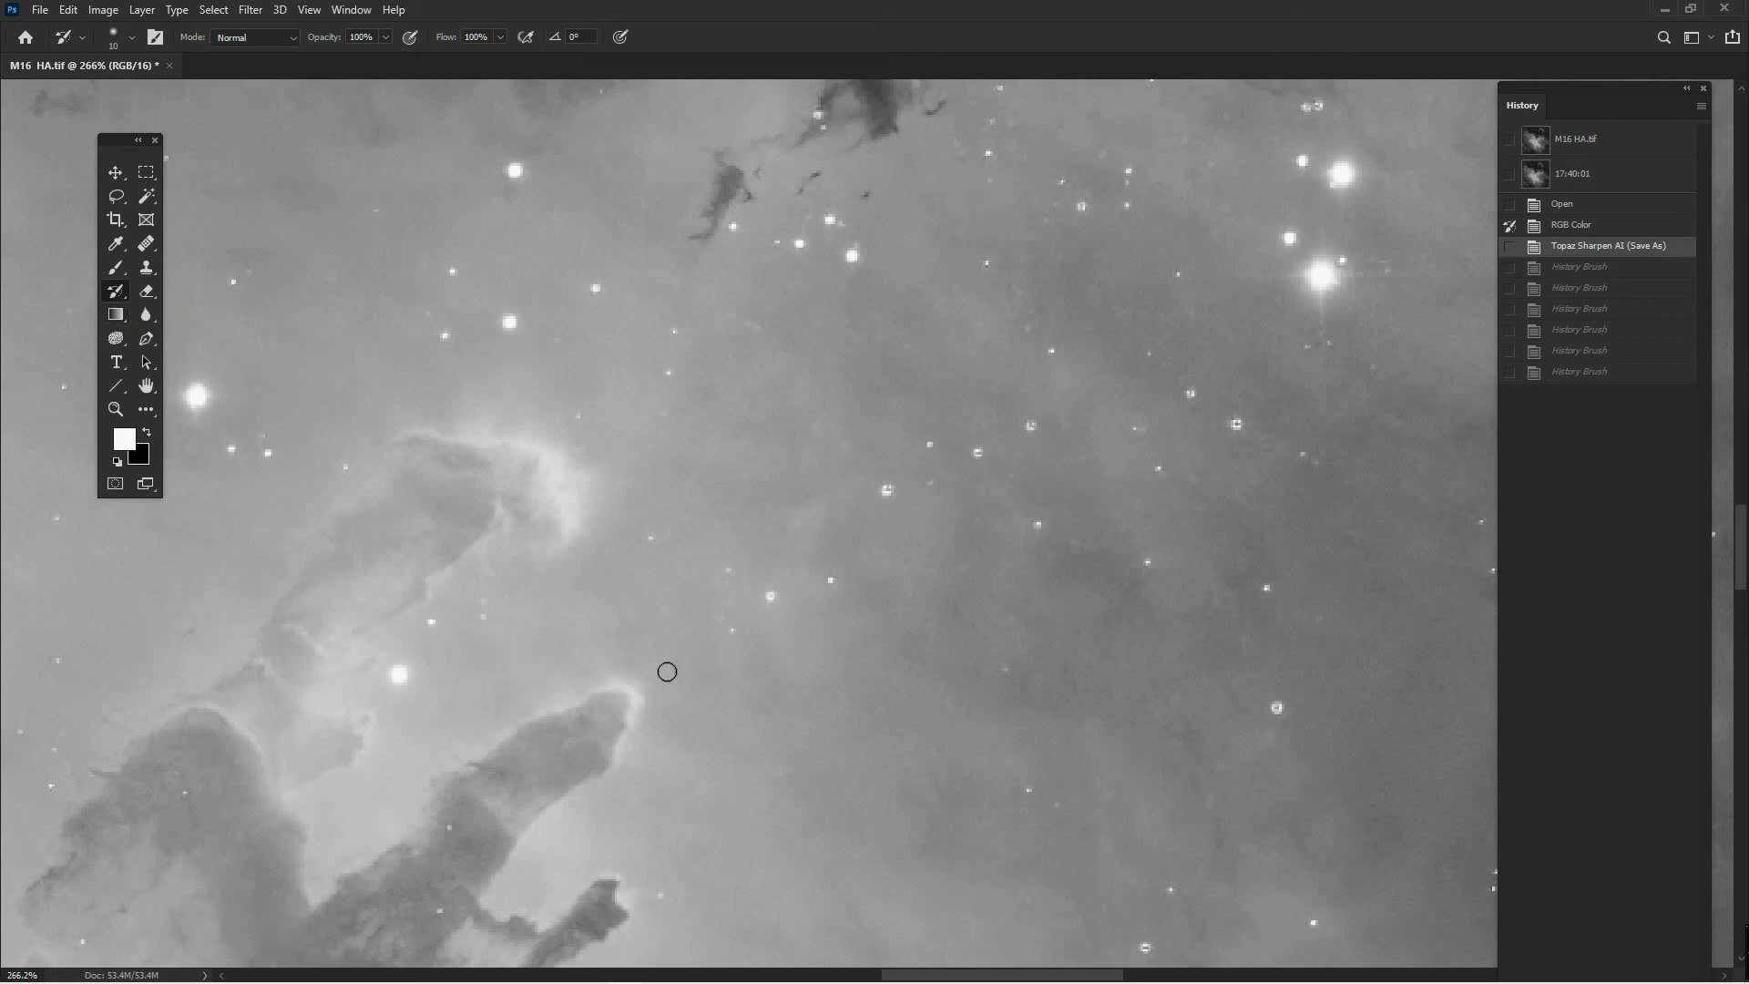
{"action": "left_click", "coordinate": [887, 489]}
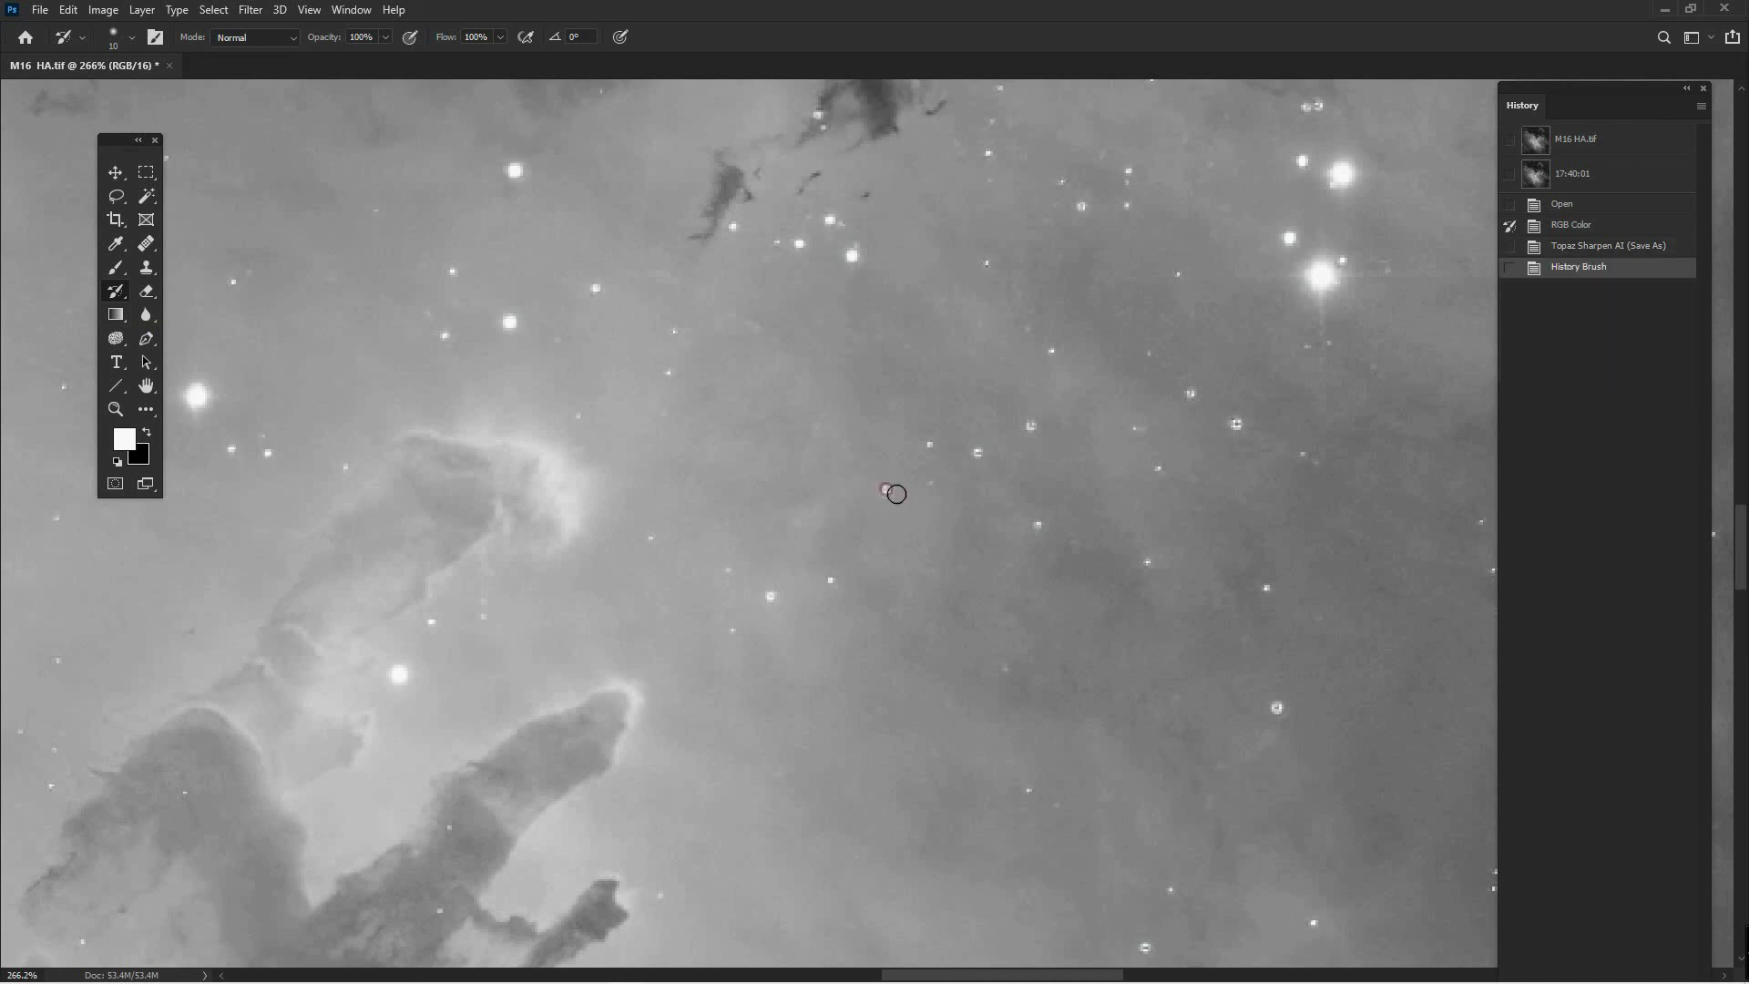
{"action": "left_click", "coordinate": [978, 452]}
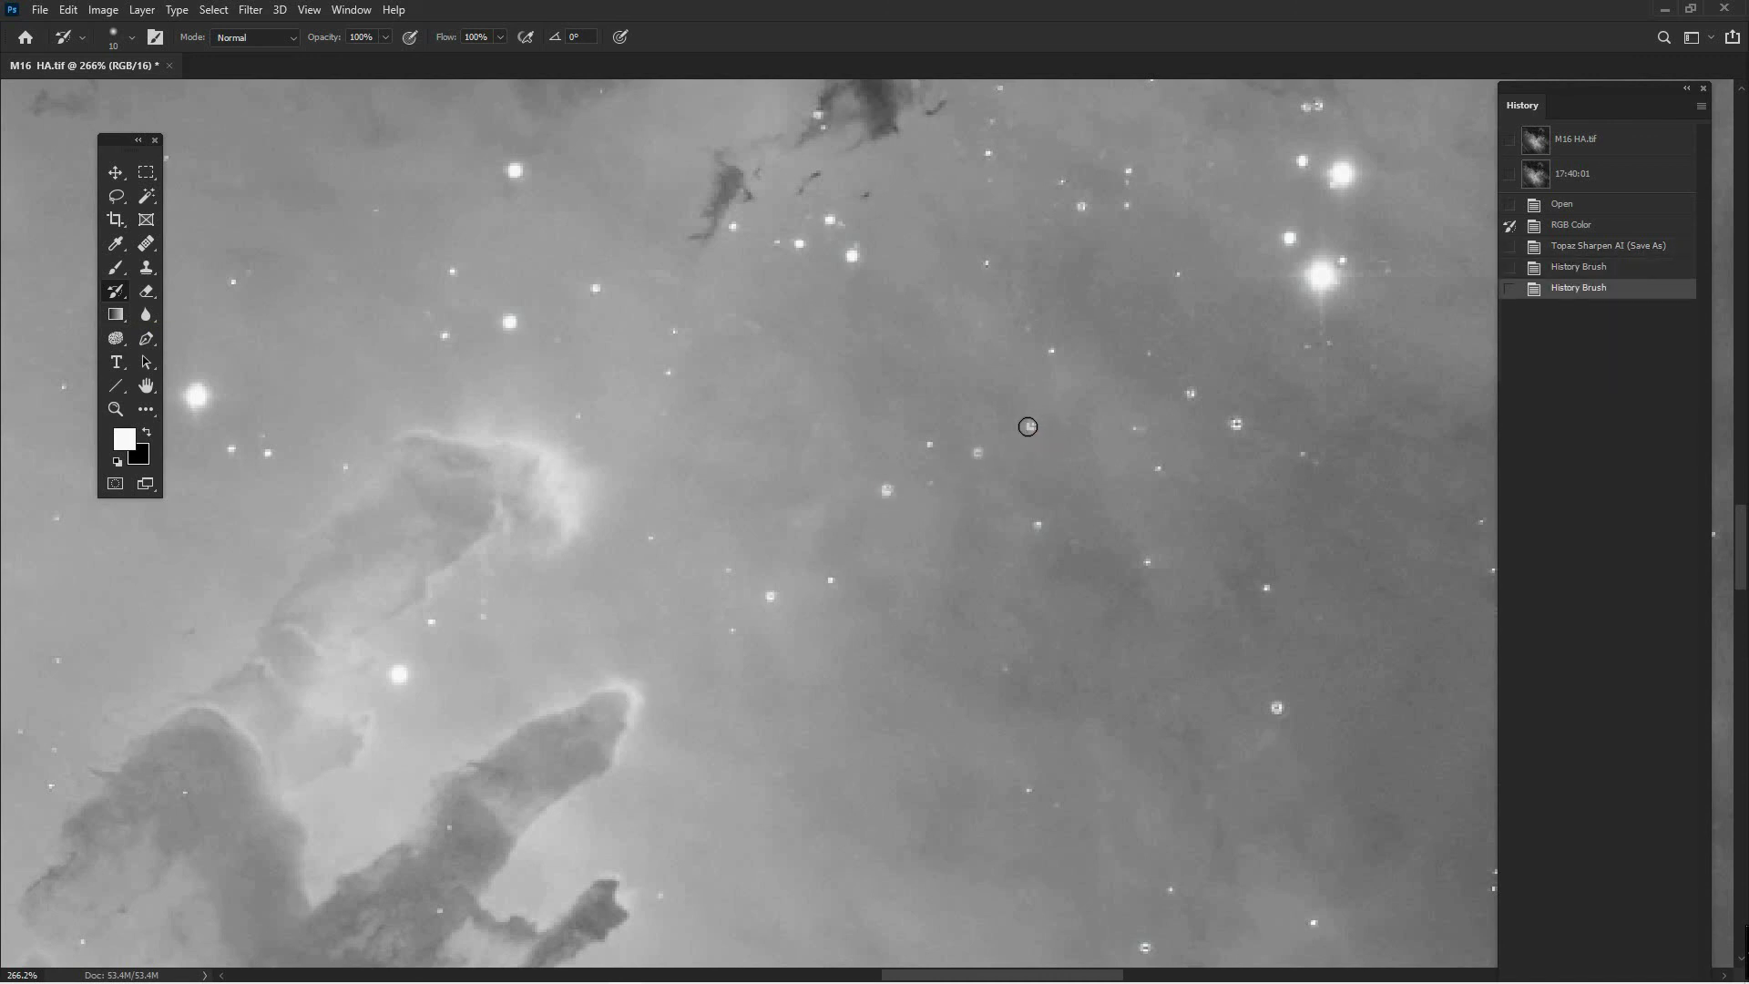
{"action": "left_click", "coordinate": [1030, 425]}
{"action": "left_click", "coordinate": [1158, 469]}
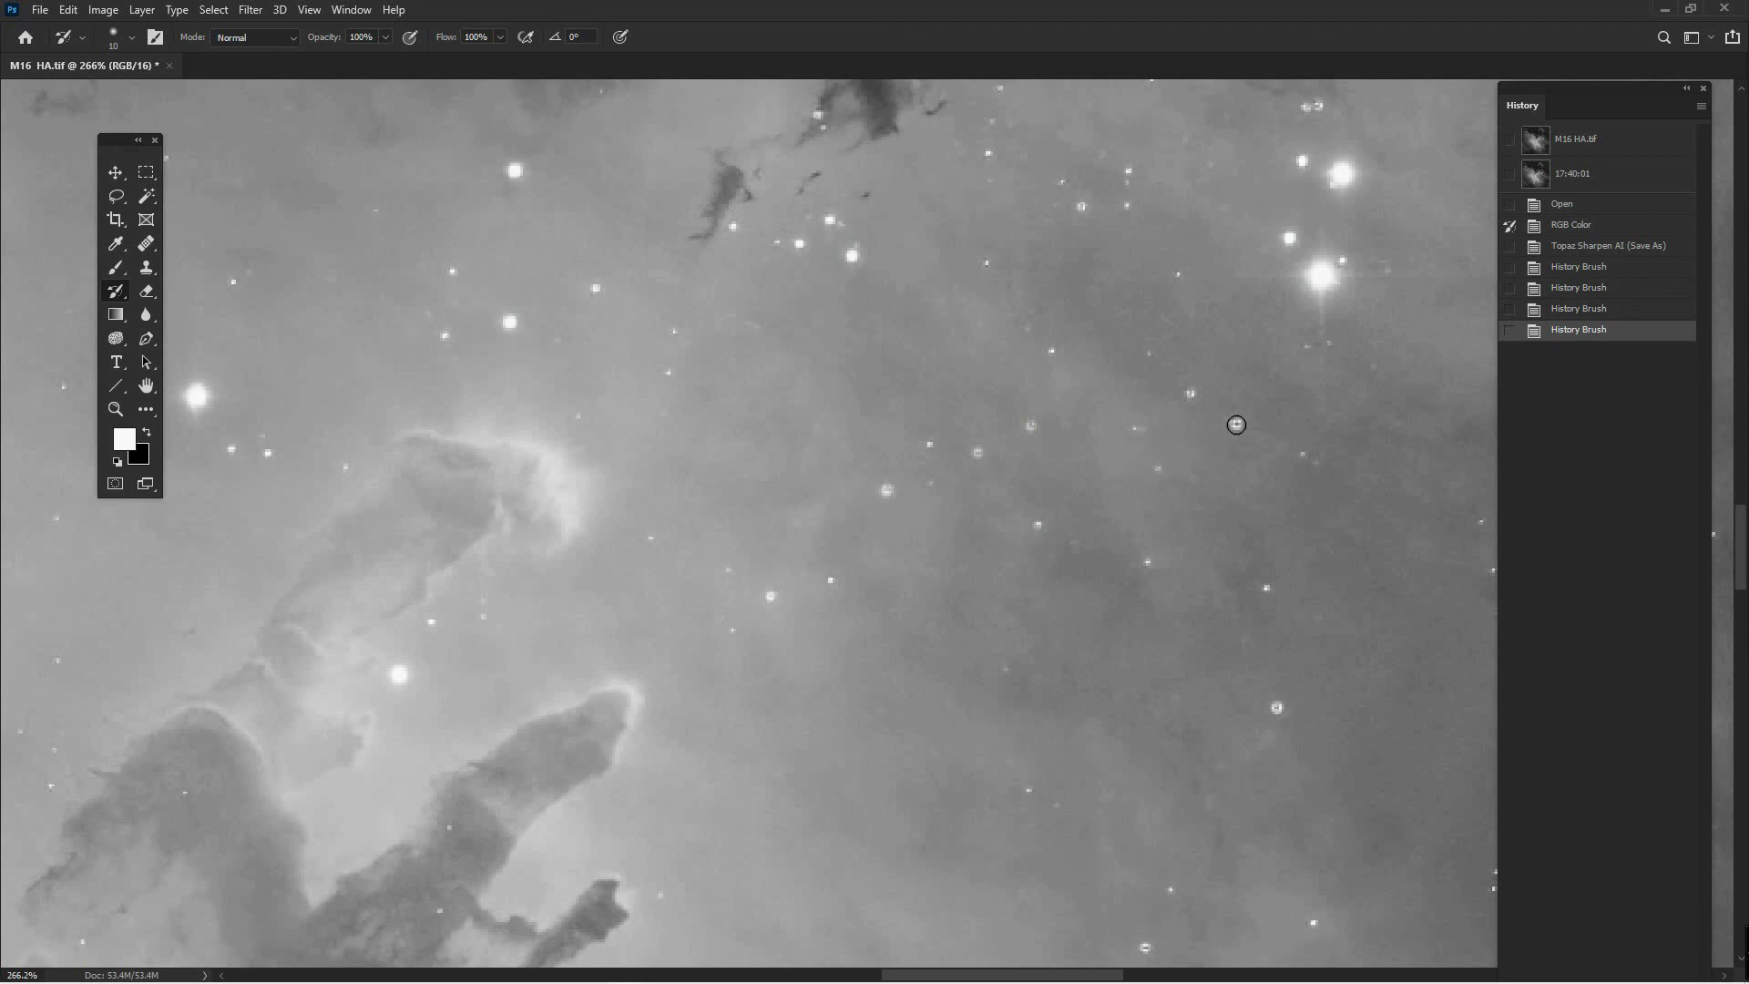
{"action": "left_click", "coordinate": [1235, 424]}
{"action": "left_click", "coordinate": [1185, 393]}
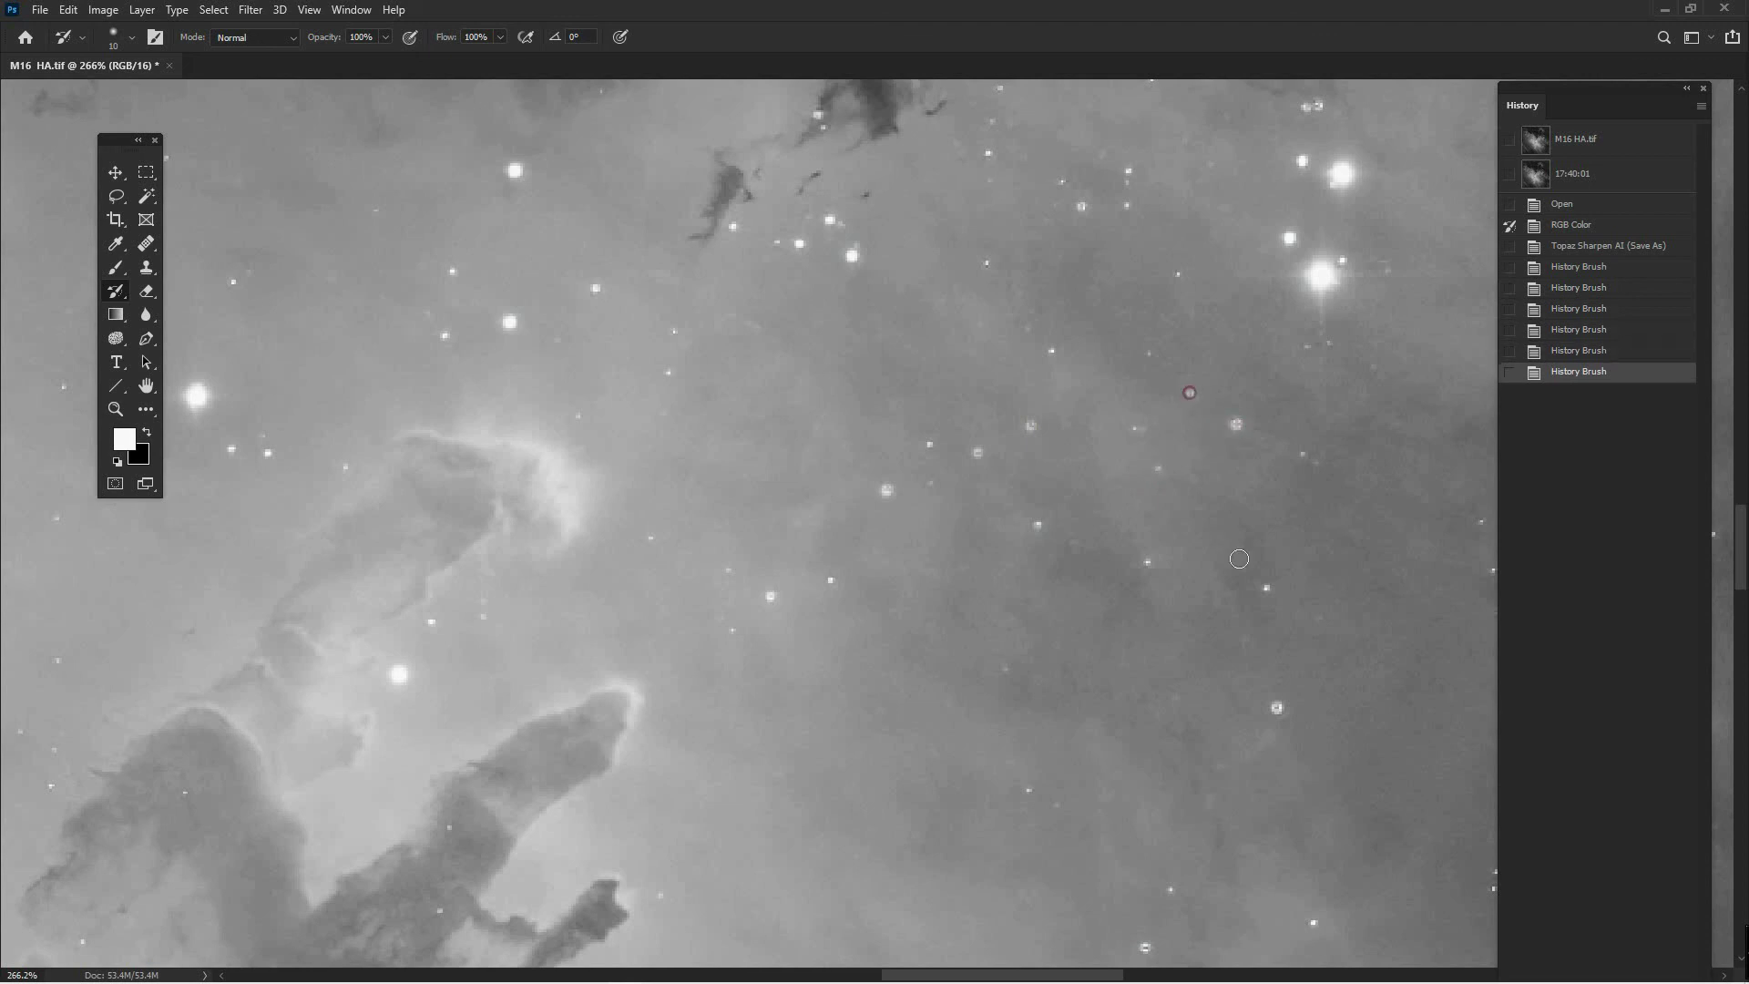
{"action": "left_click", "coordinate": [1278, 711]}
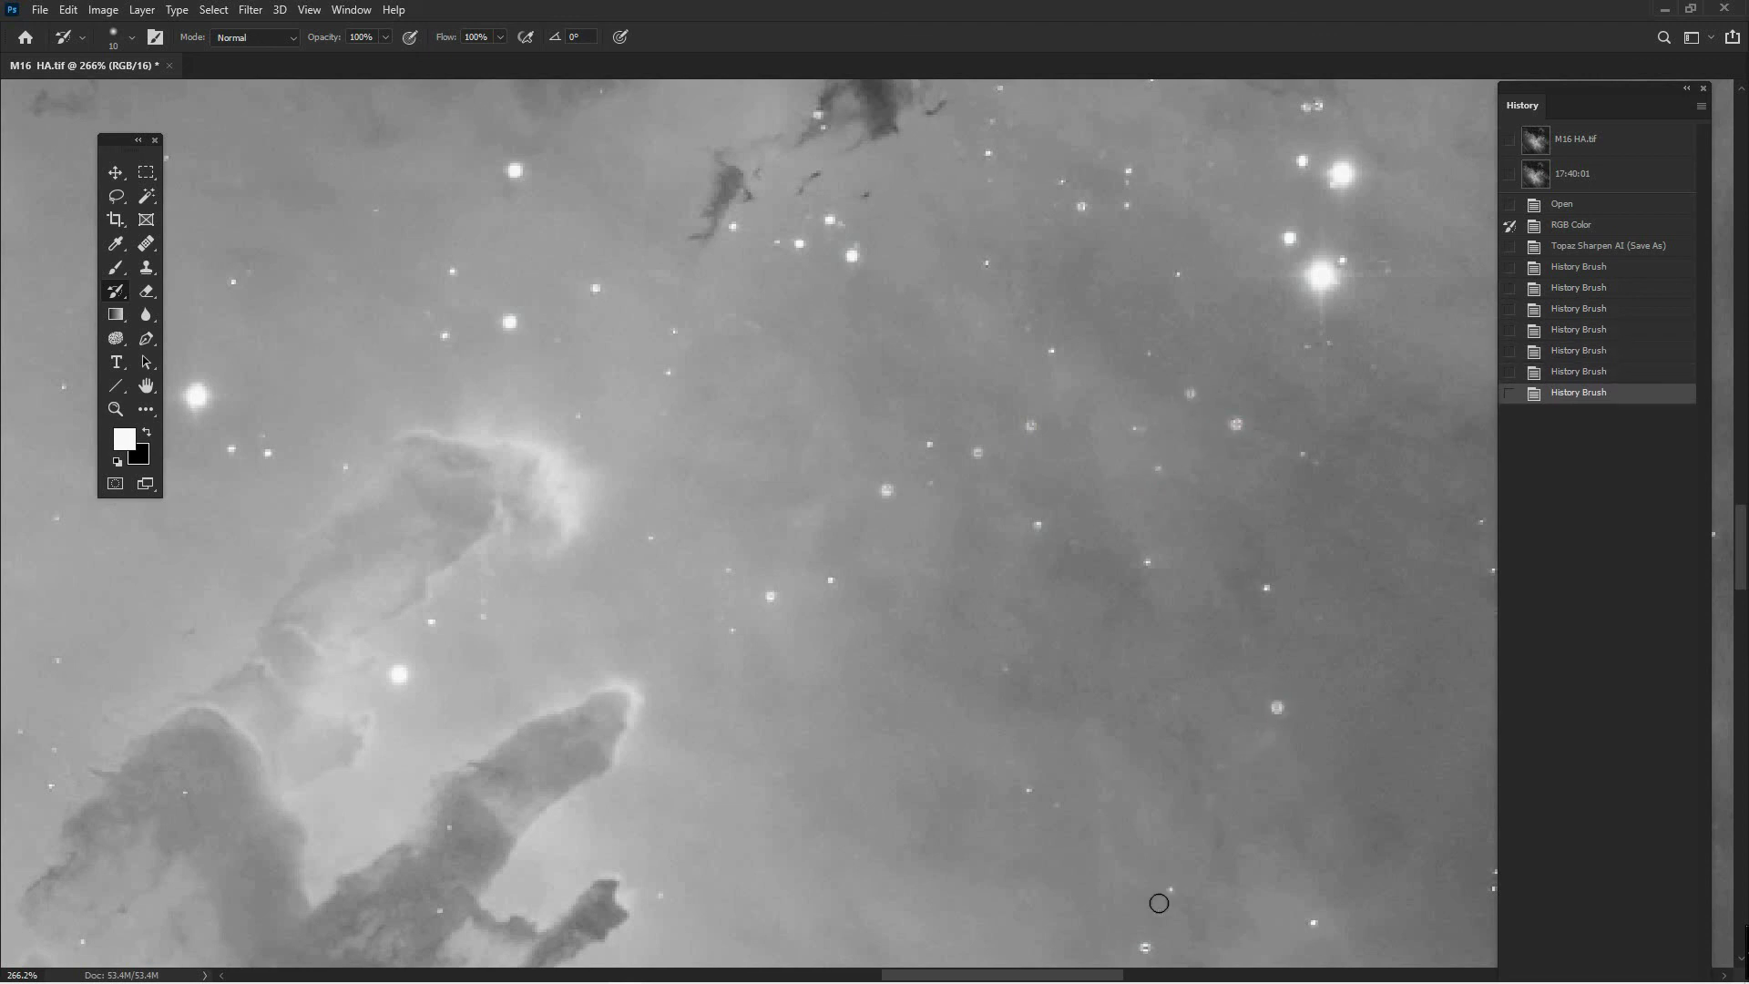
{"action": "left_click", "coordinate": [1148, 948]}
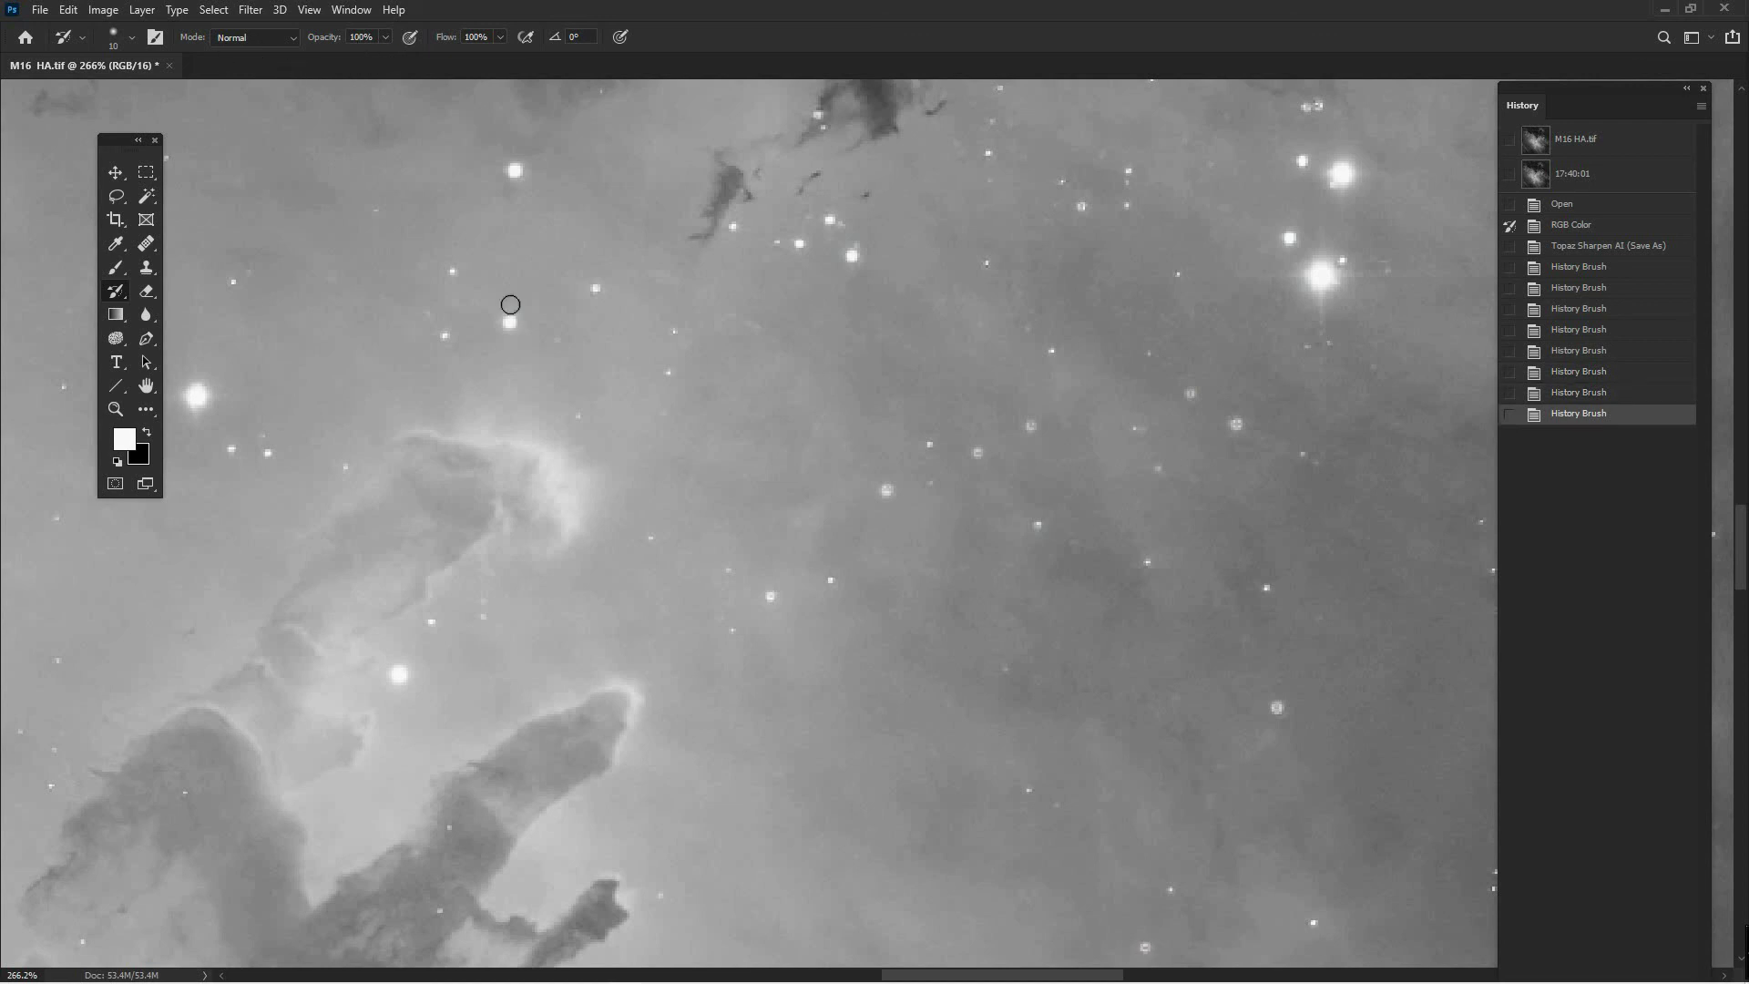
{"action": "left_click", "coordinate": [1080, 205]}
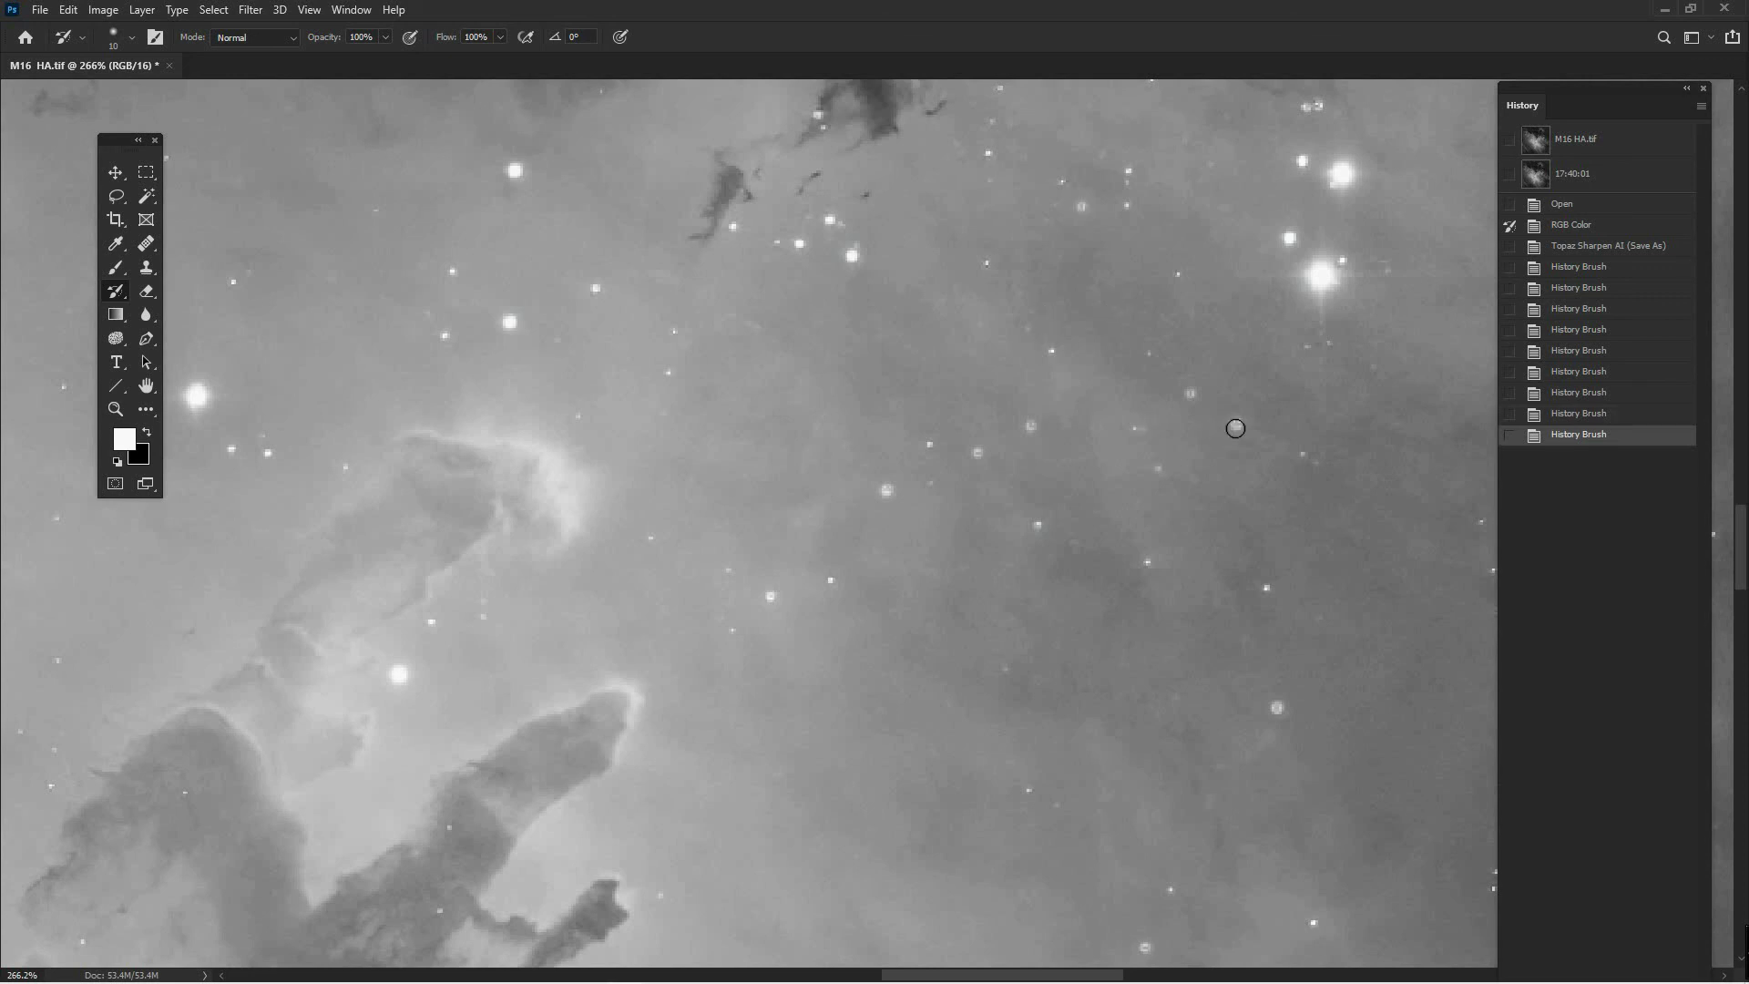
{"action": "left_click", "coordinate": [1235, 423]}
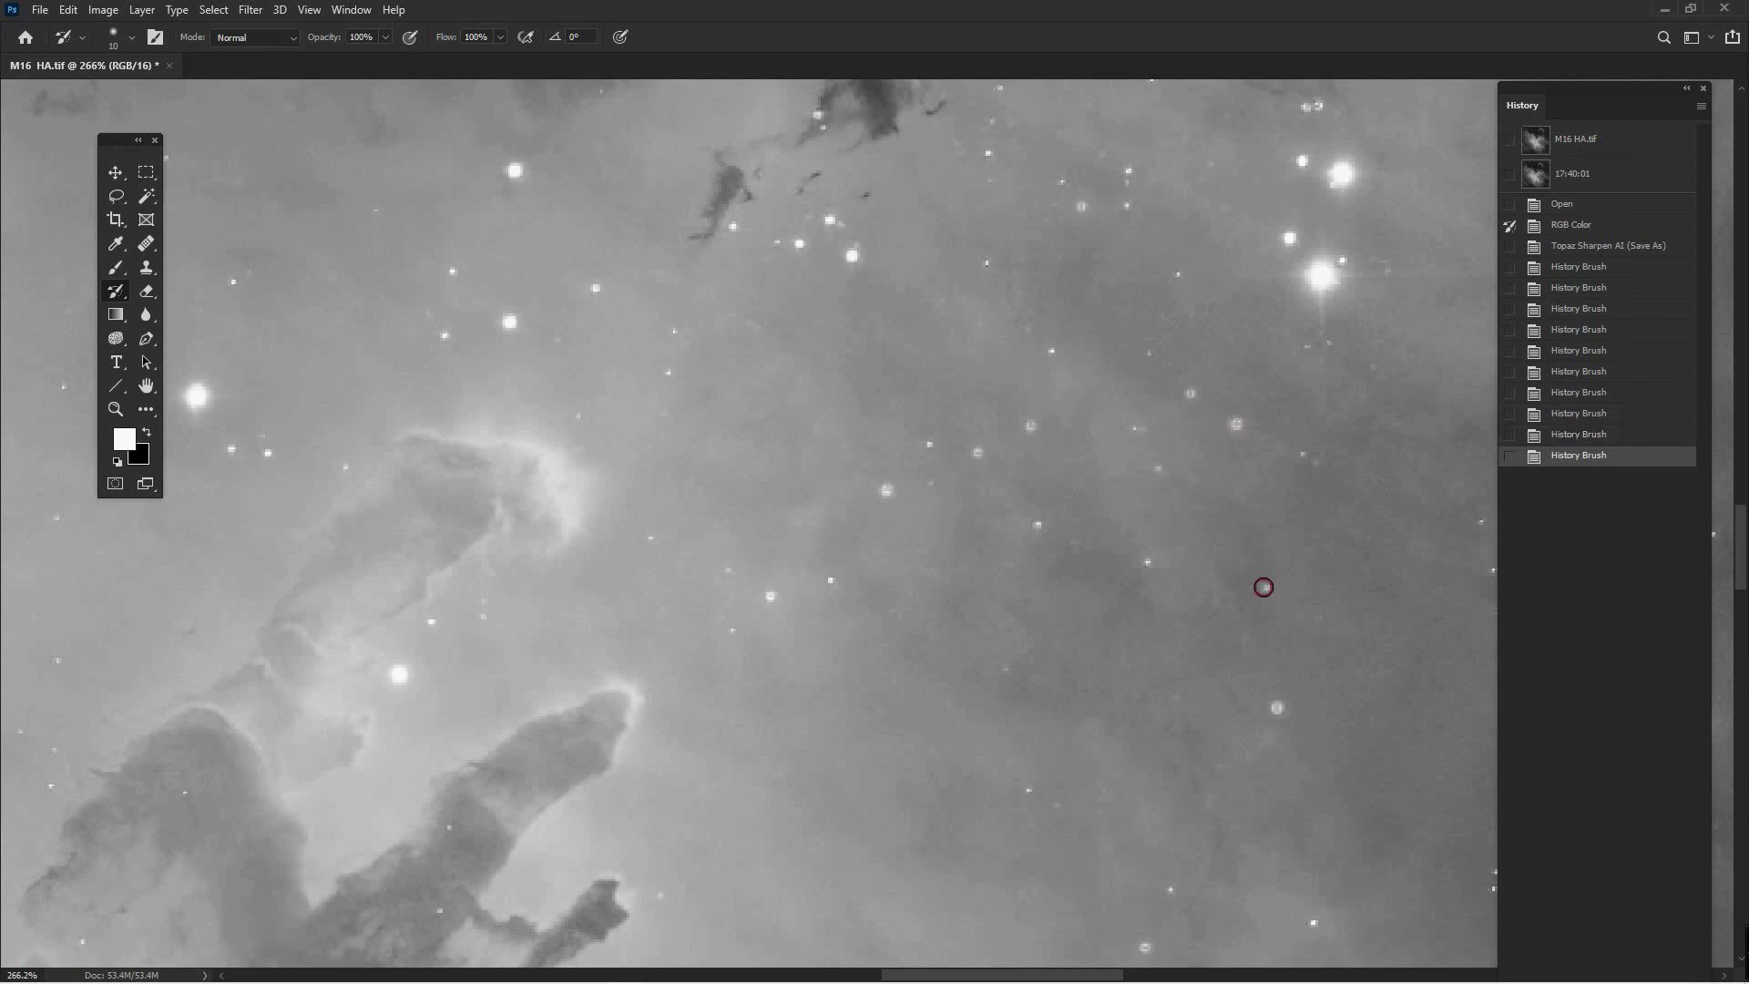
{"action": "left_click", "coordinate": [1262, 586]}
{"action": "left_click", "coordinate": [1031, 528]}
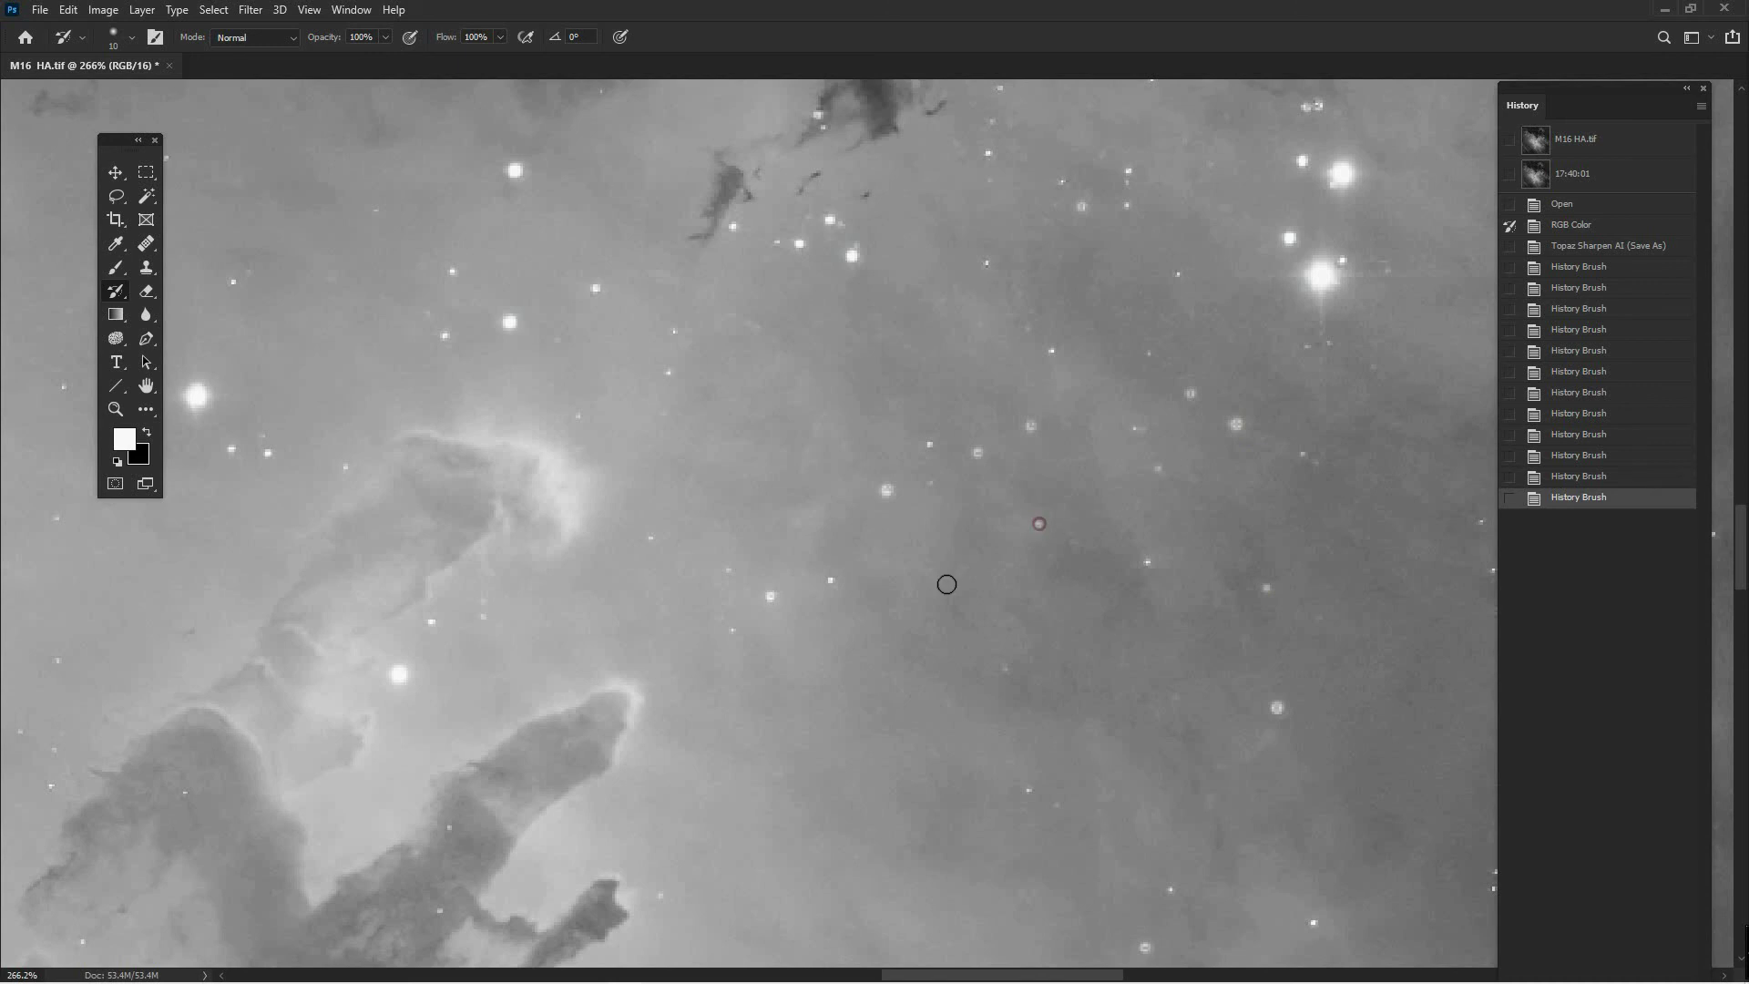
Restore two more ringed stars around the small dark globule with the History Brush, and review the whole nebula
{"action": "scroll", "coordinate": [945, 582], "scroll_direction": "down", "scroll_amount": 2}
{"action": "left_click_drag", "start_coordinate": [948, 722], "coordinate": [928, 345]}
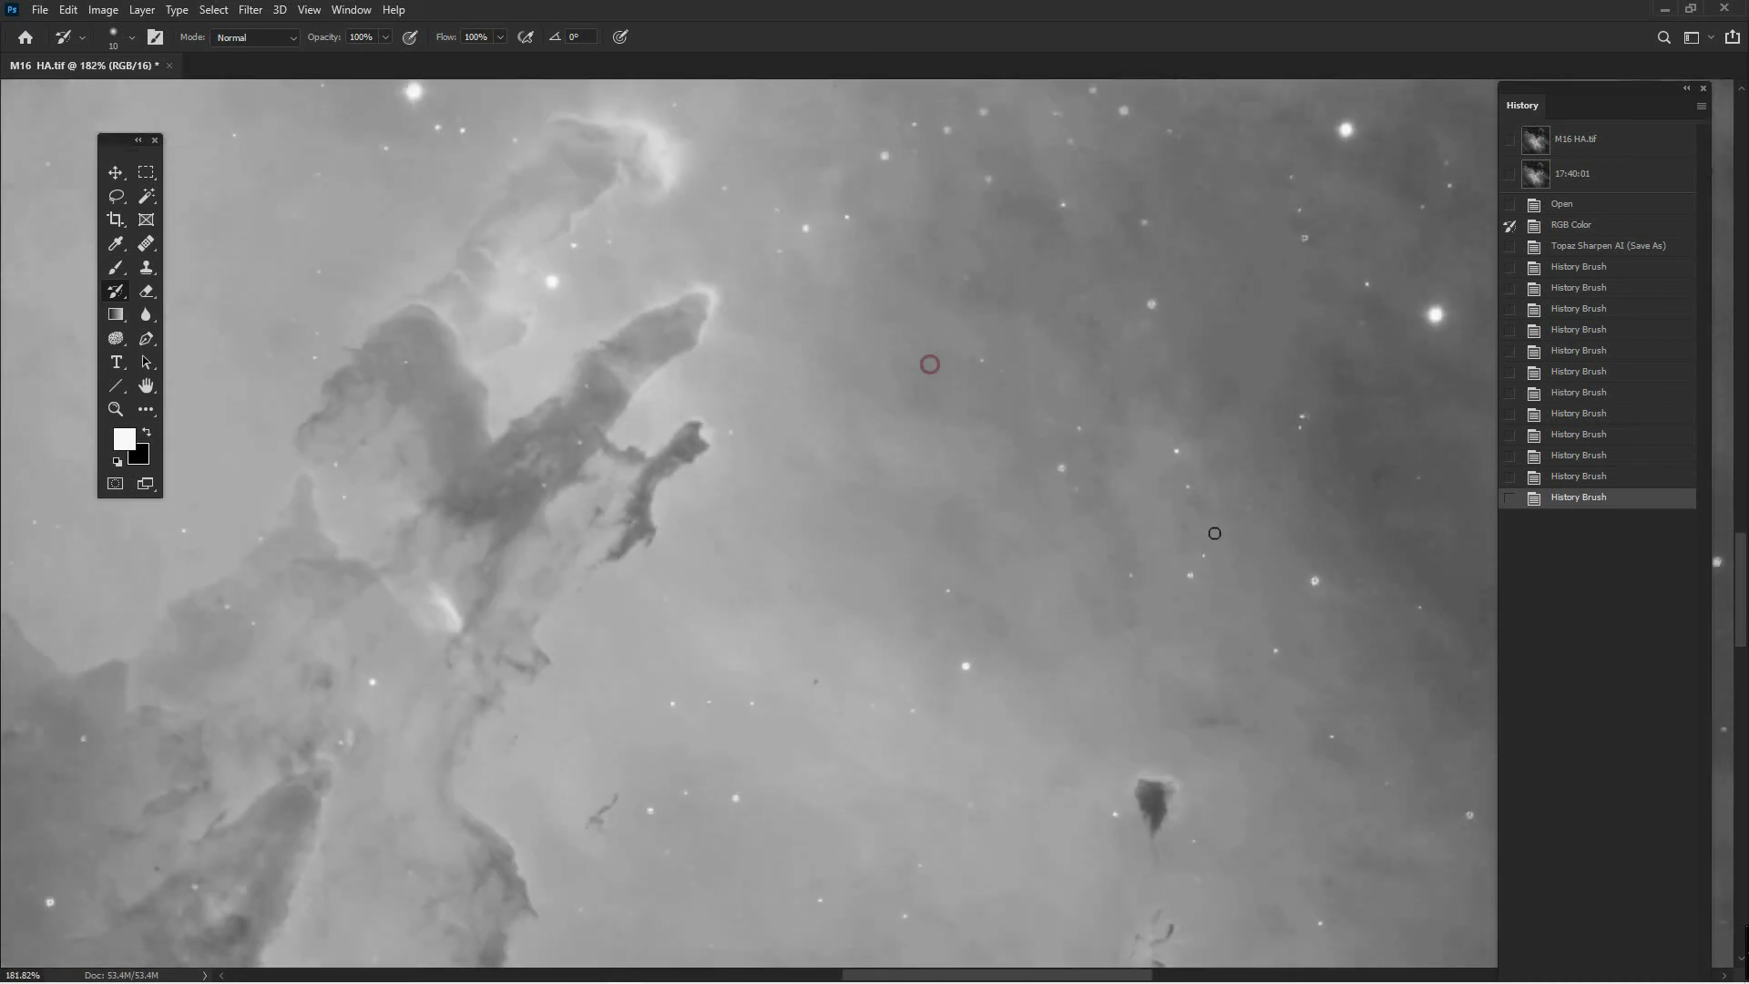
{"action": "left_click", "coordinate": [1312, 583]}
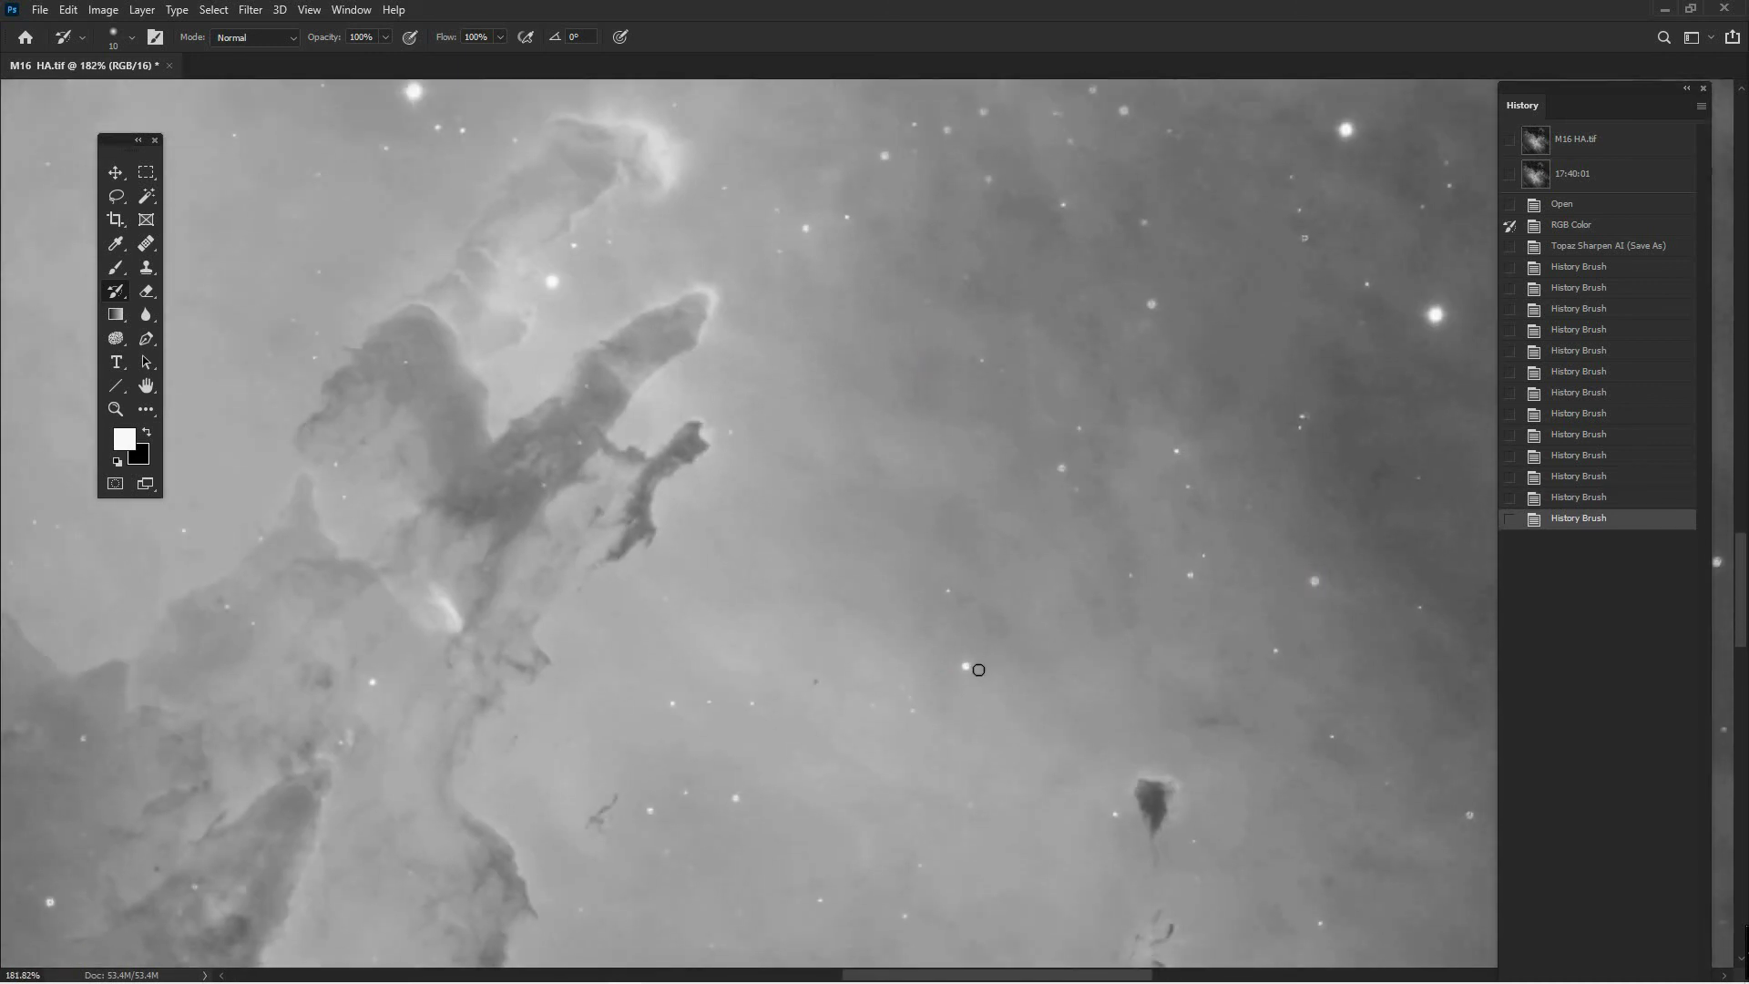
{"action": "left_click_drag", "start_coordinate": [906, 804], "coordinate": [898, 461]}
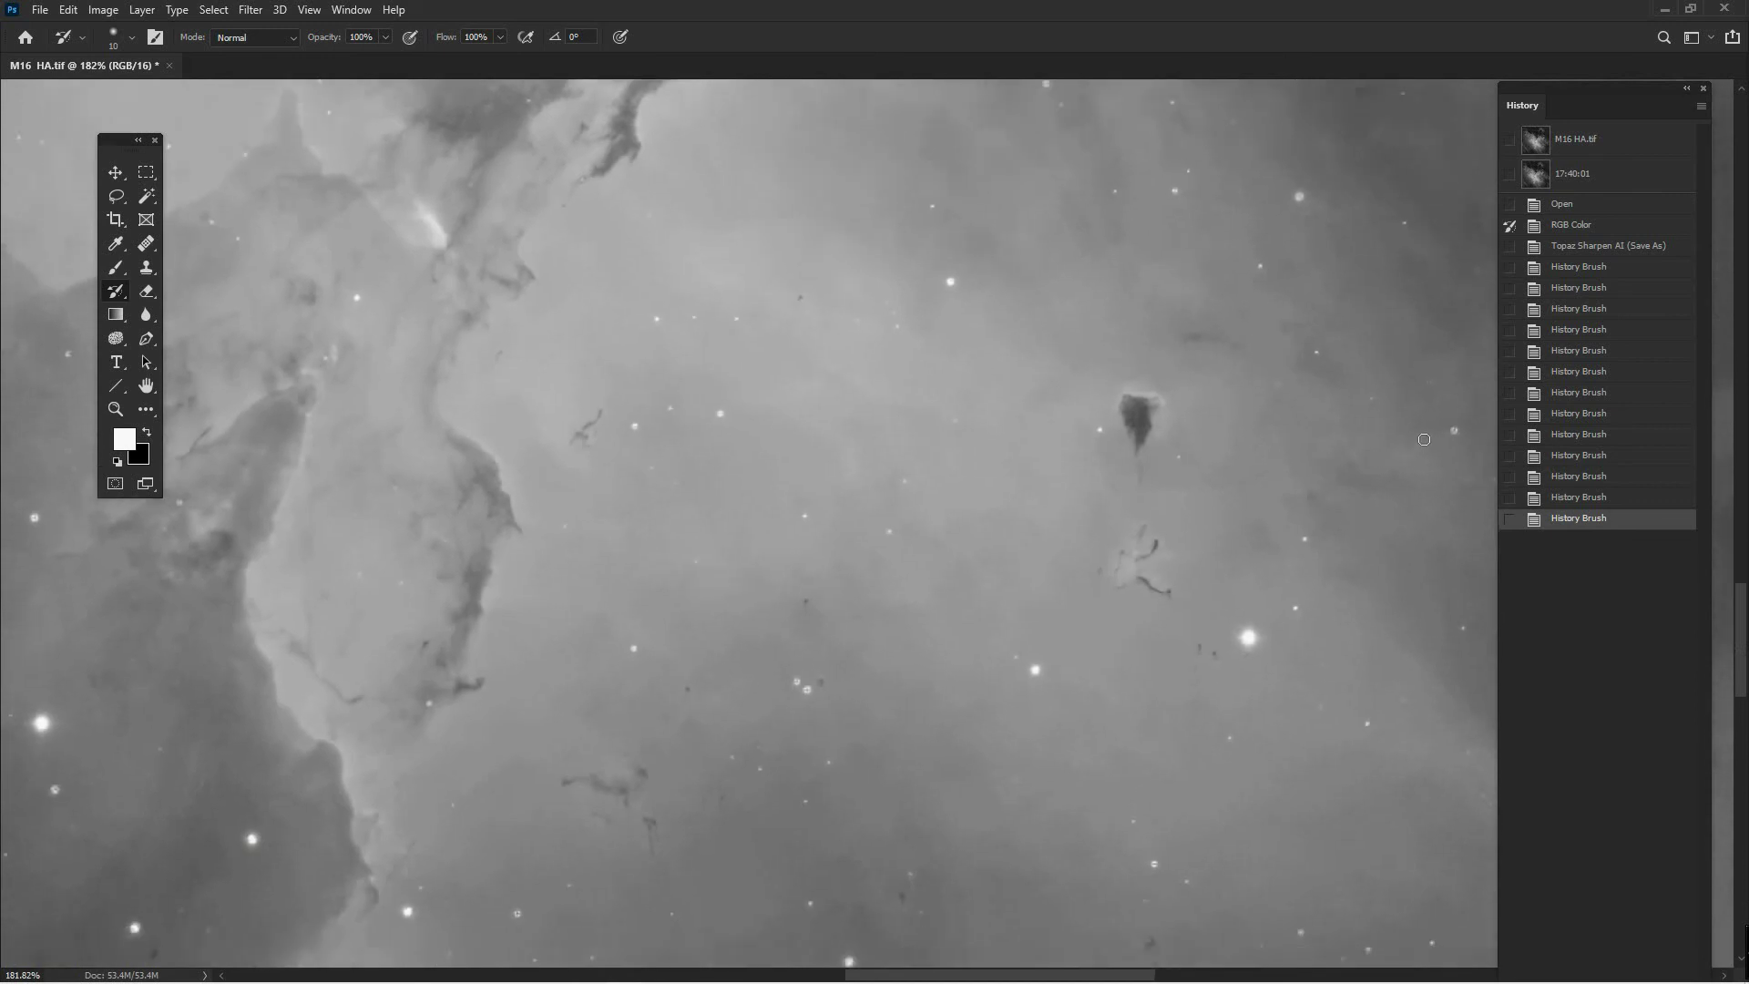
{"action": "left_click", "coordinate": [1454, 429]}
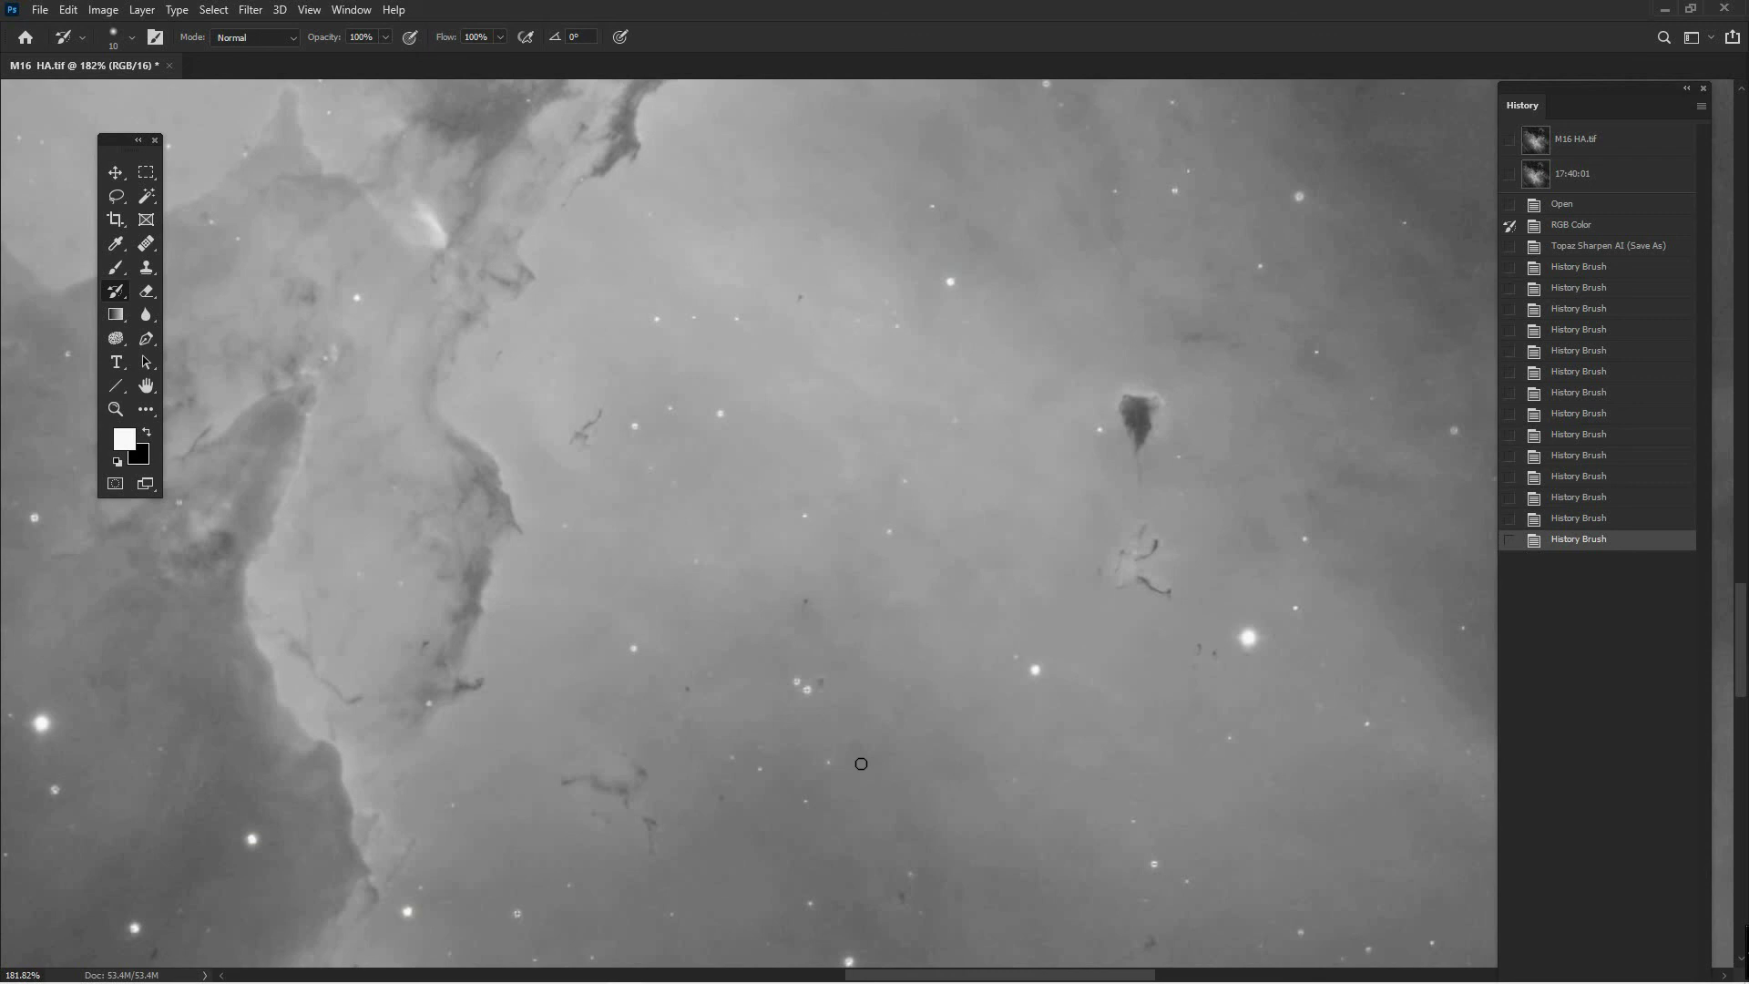
{"action": "scroll", "coordinate": [745, 581], "scroll_direction": "down", "scroll_amount": 5}
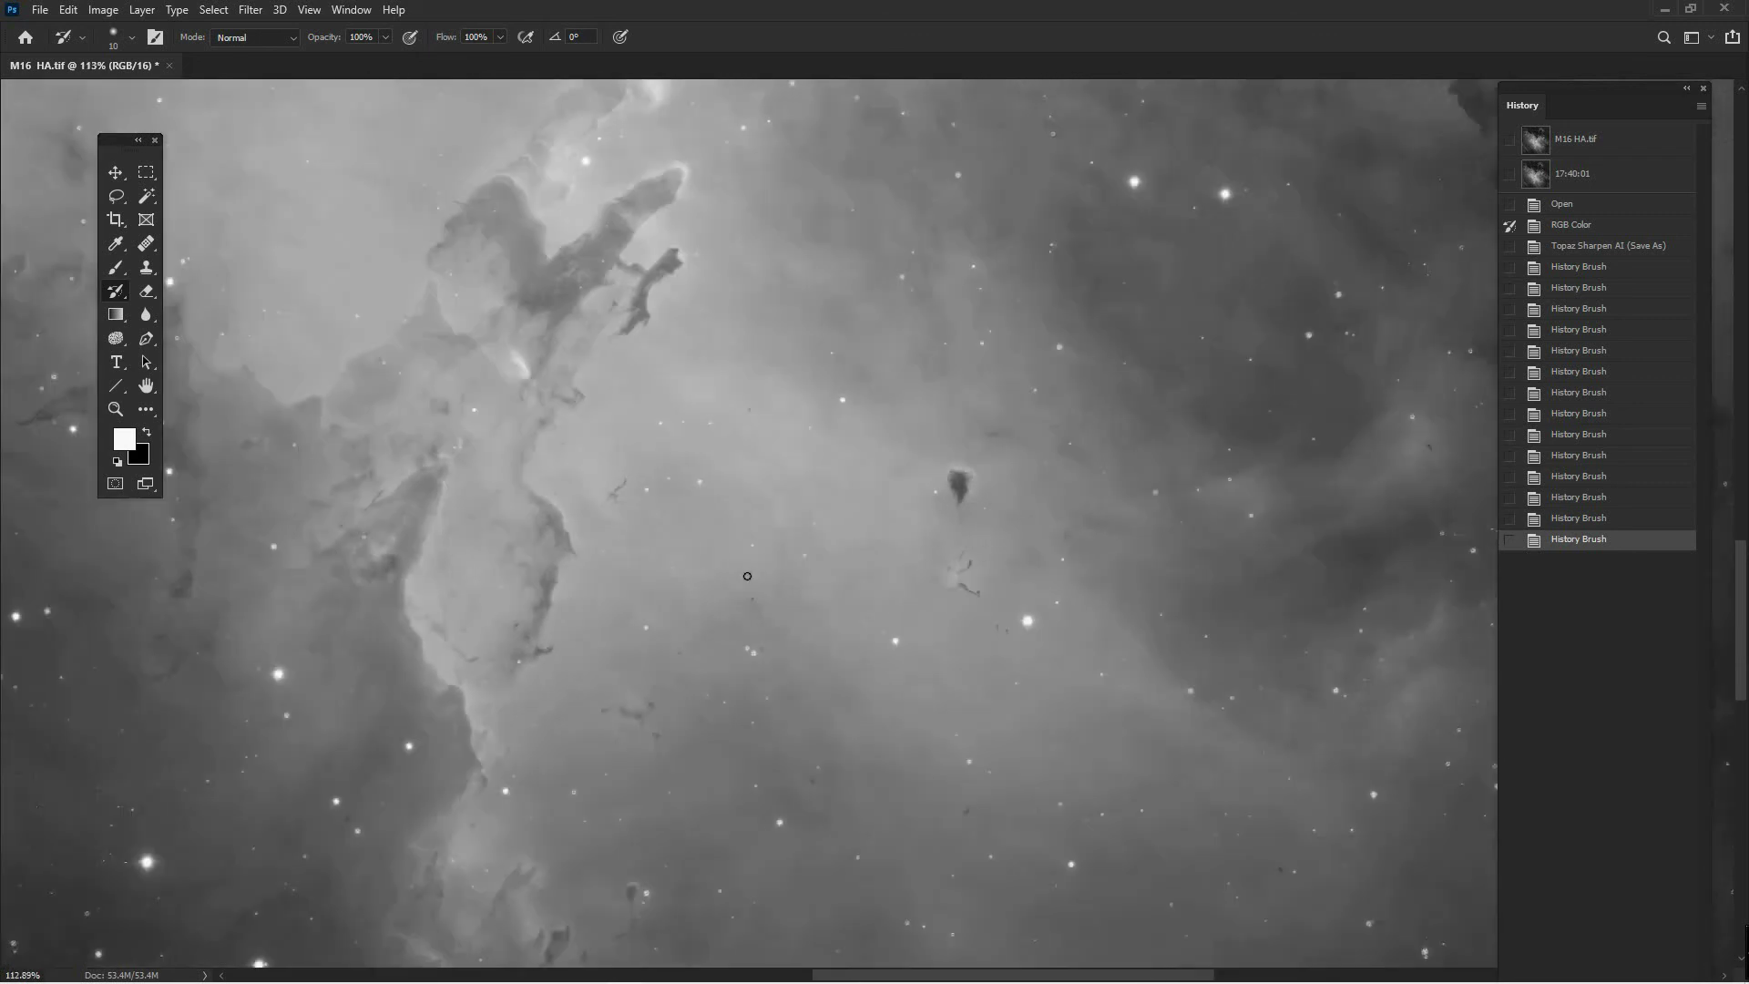
{"action": "scroll", "coordinate": [746, 581], "scroll_direction": "down", "scroll_amount": 3}
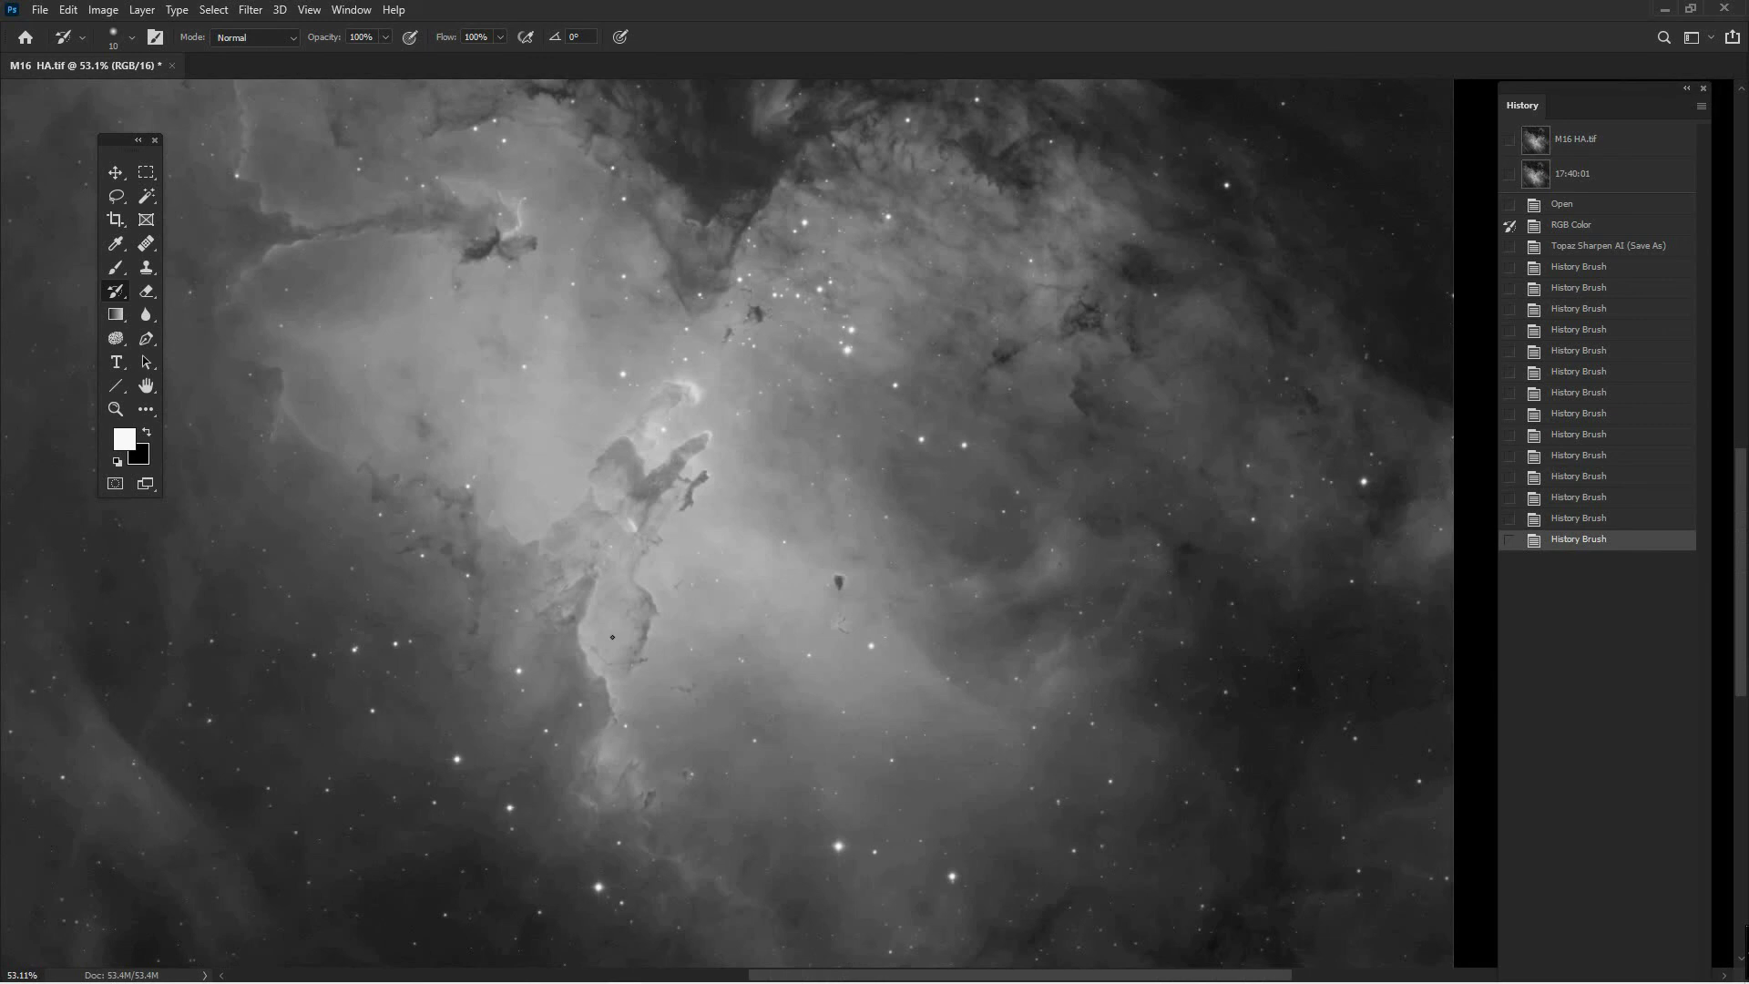
{"action": "scroll", "coordinate": [612, 637], "scroll_direction": "down", "scroll_amount": 1}
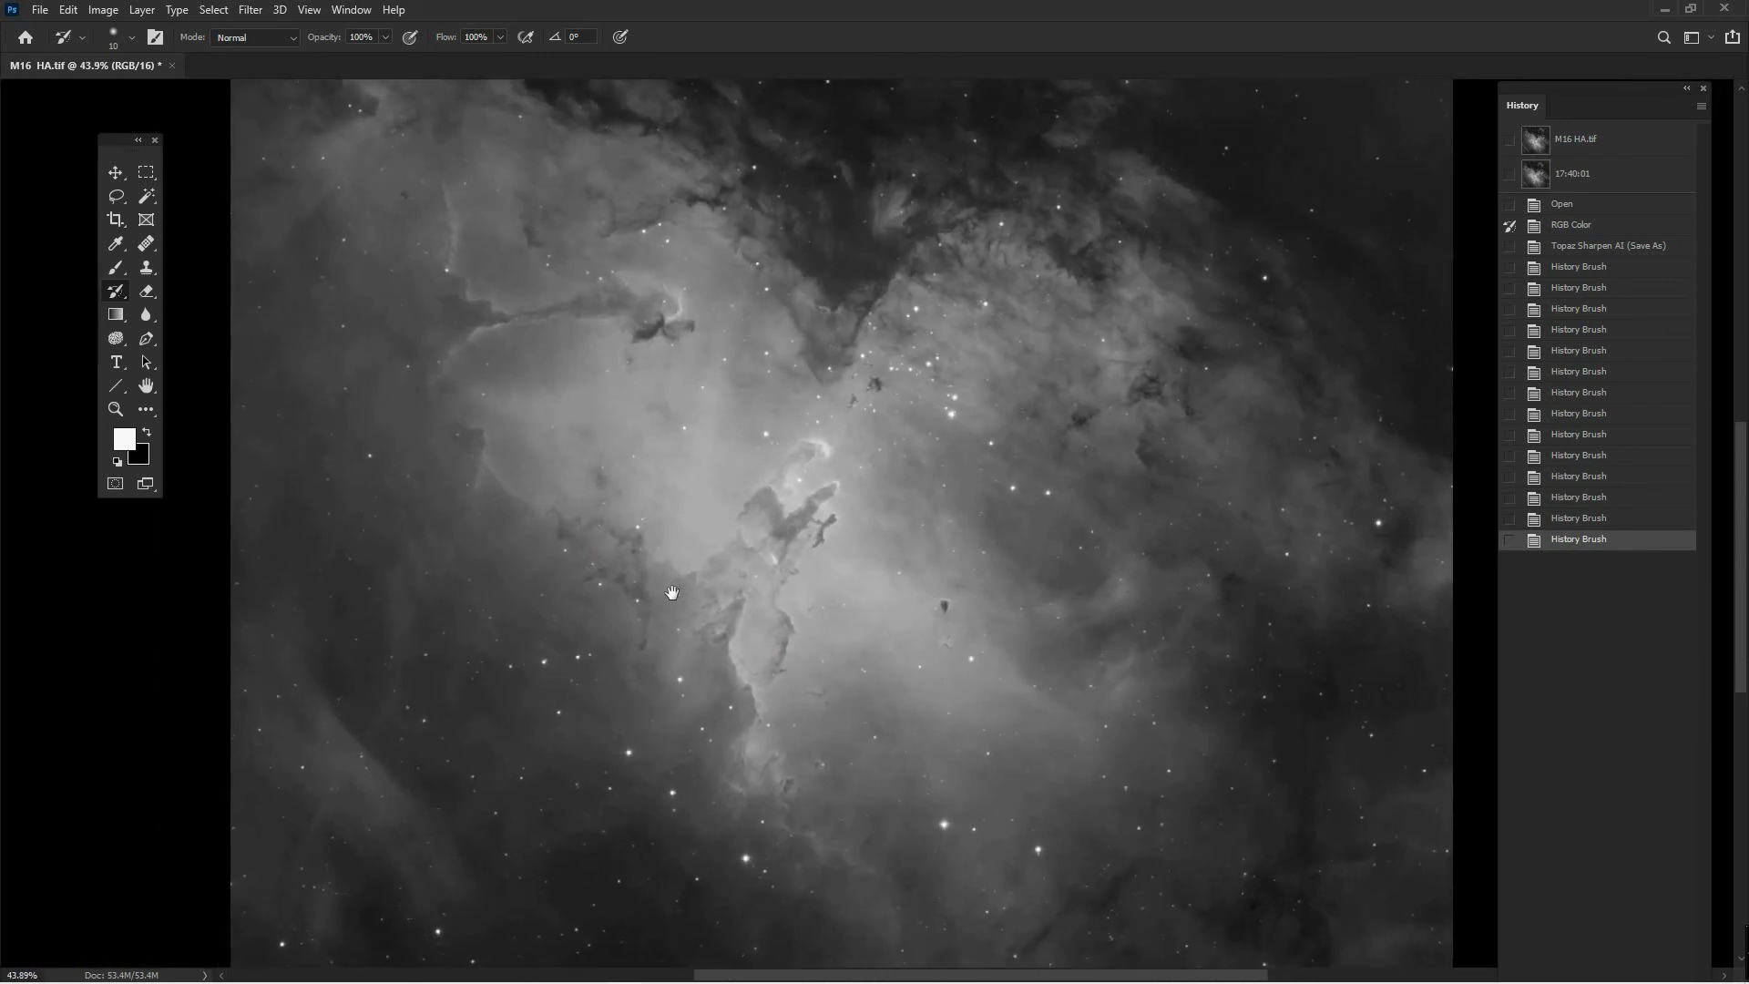
{"action": "left_click_drag", "start_coordinate": [672, 593], "coordinate": [671, 588]}
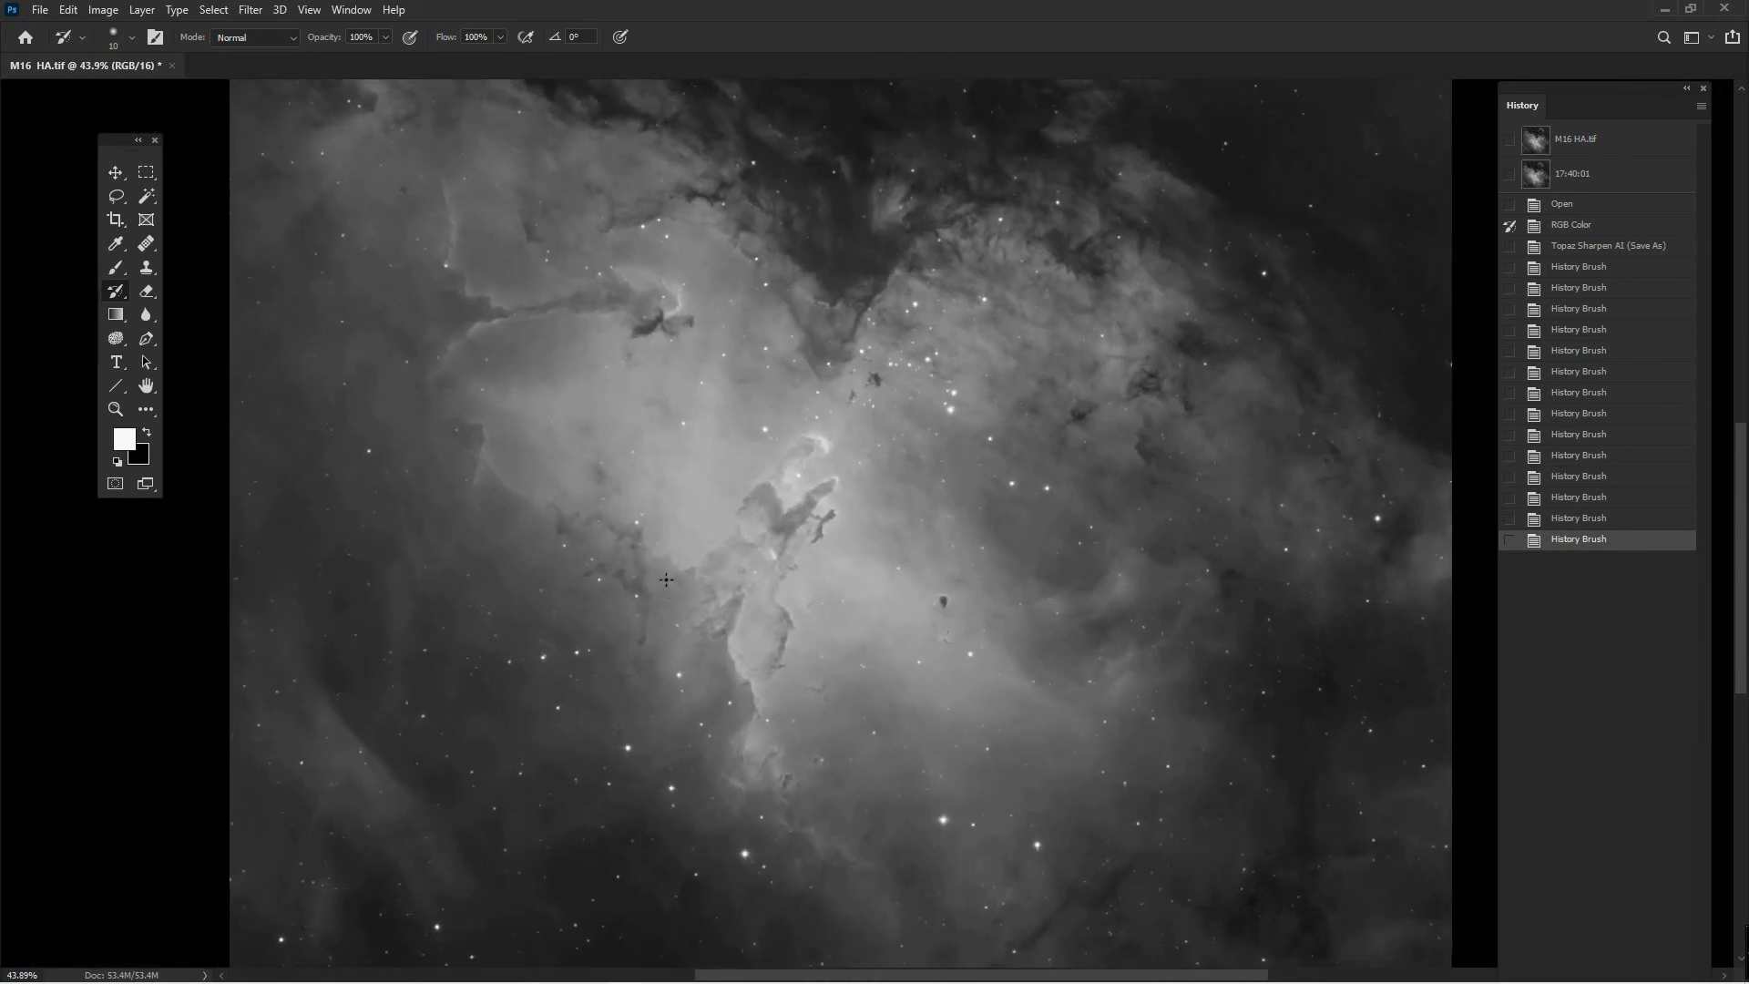